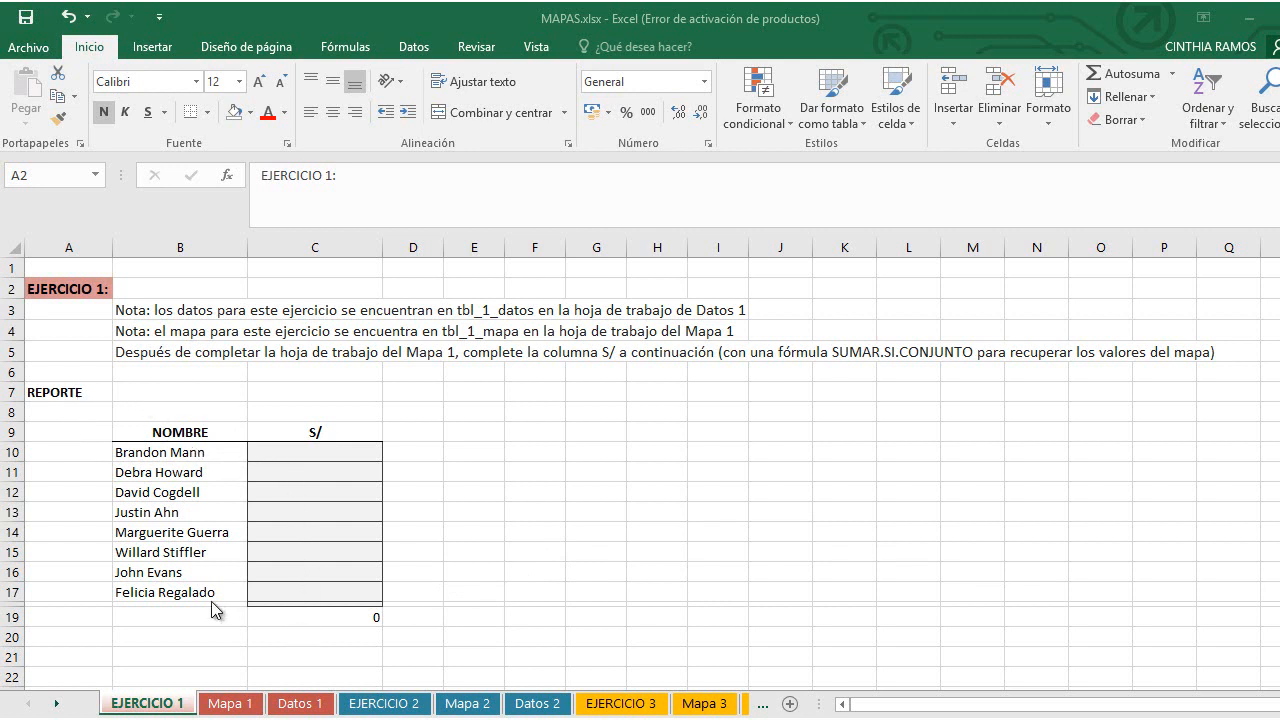
Step: Examine the code, date and S/ columns of the data table on the Datos 1 sheet
{"action": "left_click", "coordinate": [308, 707]}
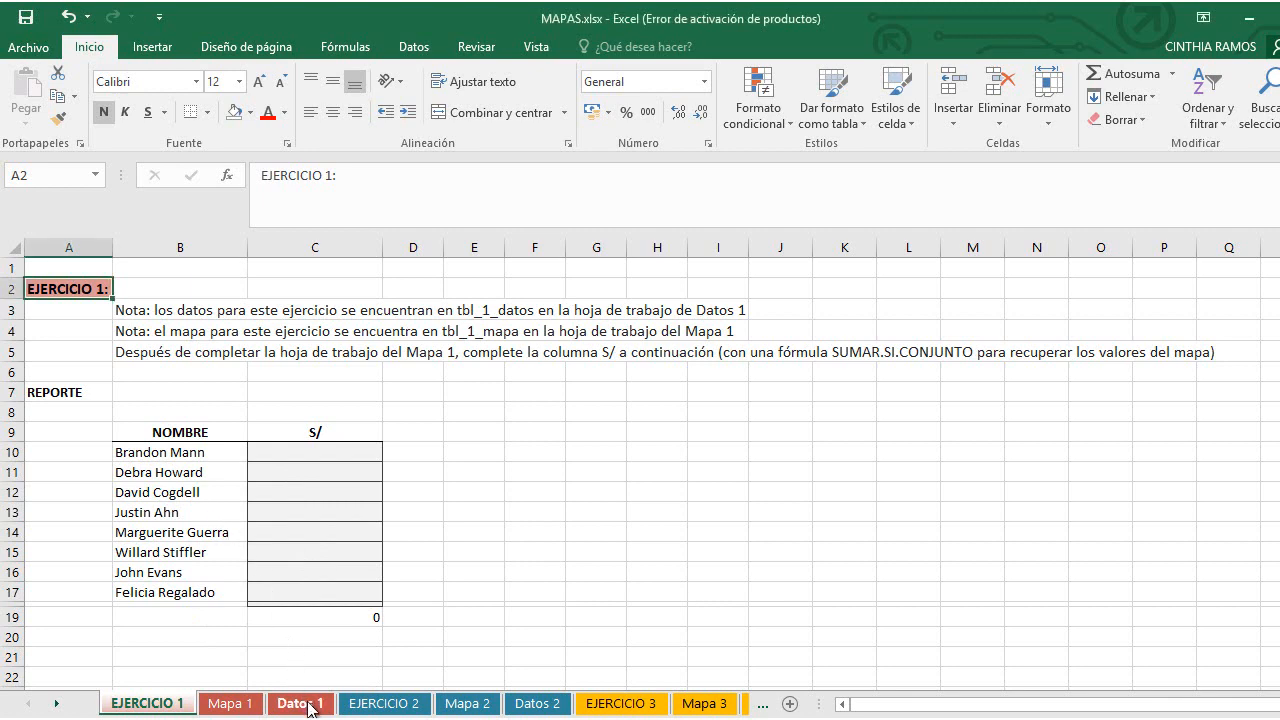
{"action": "left_click", "coordinate": [308, 707]}
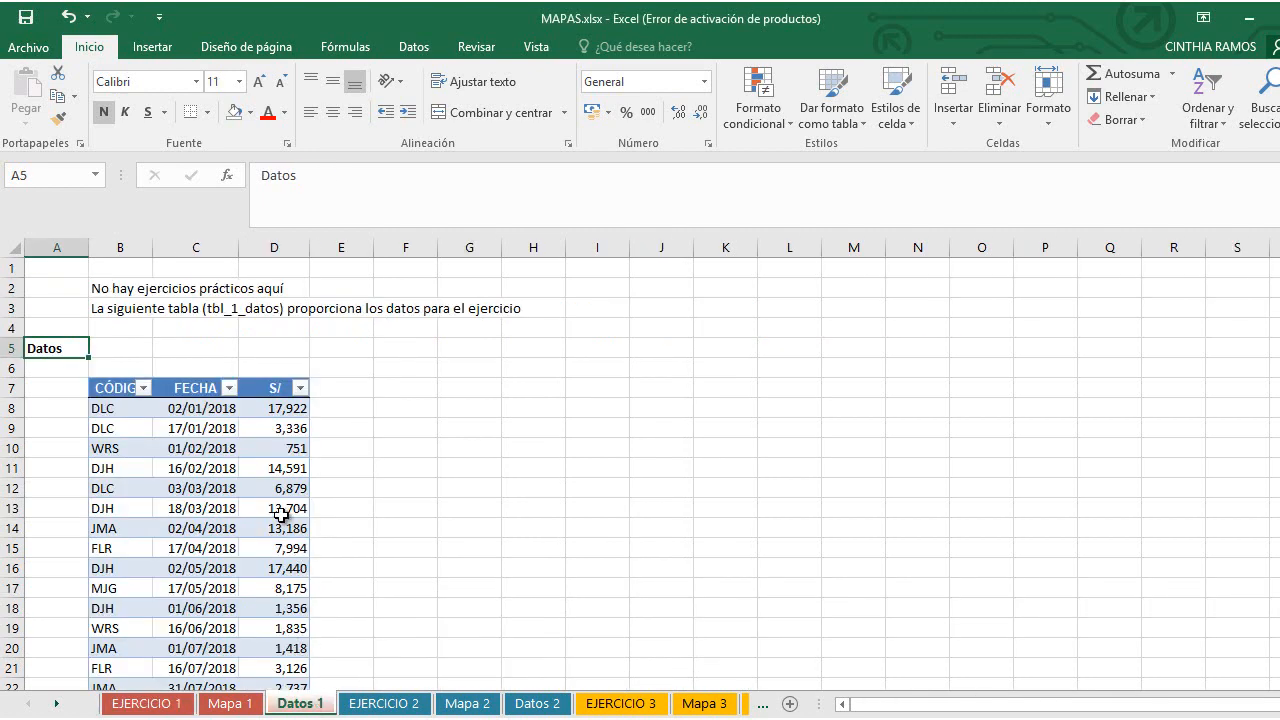
{"action": "scroll", "coordinate": [281, 510], "scroll_direction": "down", "scroll_amount": 1}
{"action": "left_click", "coordinate": [108, 355]}
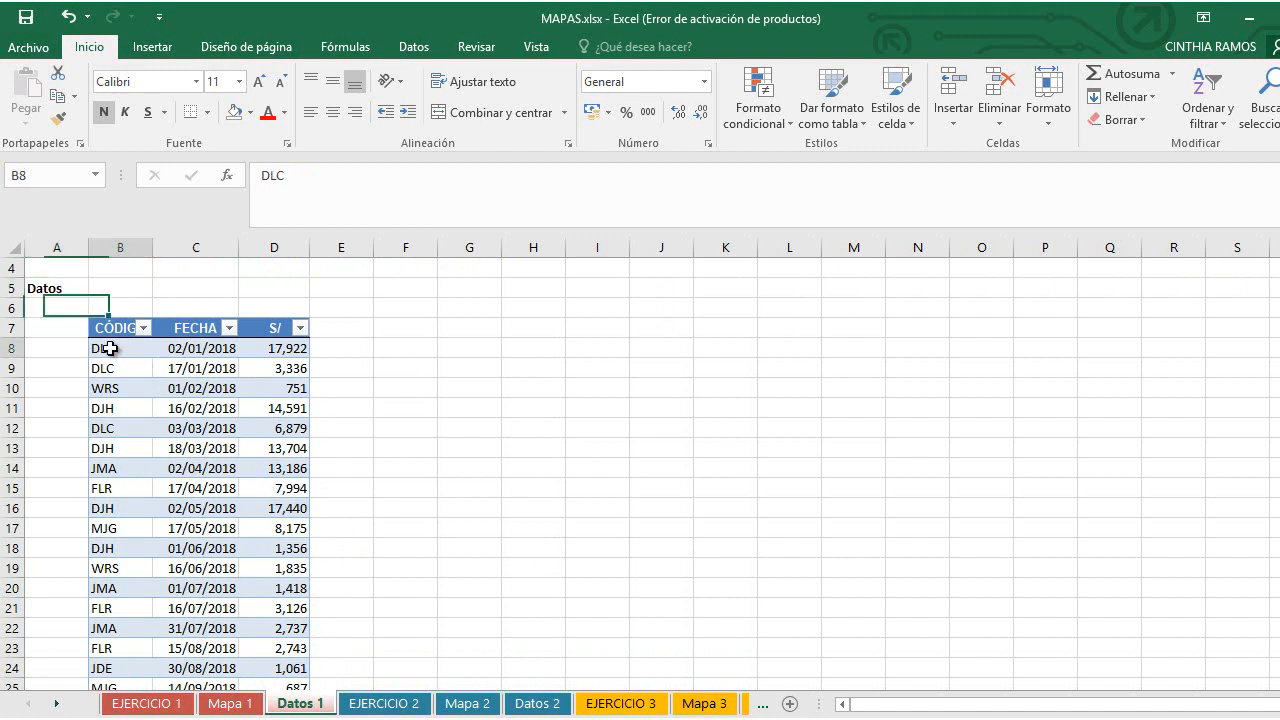
{"action": "left_click_drag", "start_coordinate": [108, 357], "coordinate": [118, 570]}
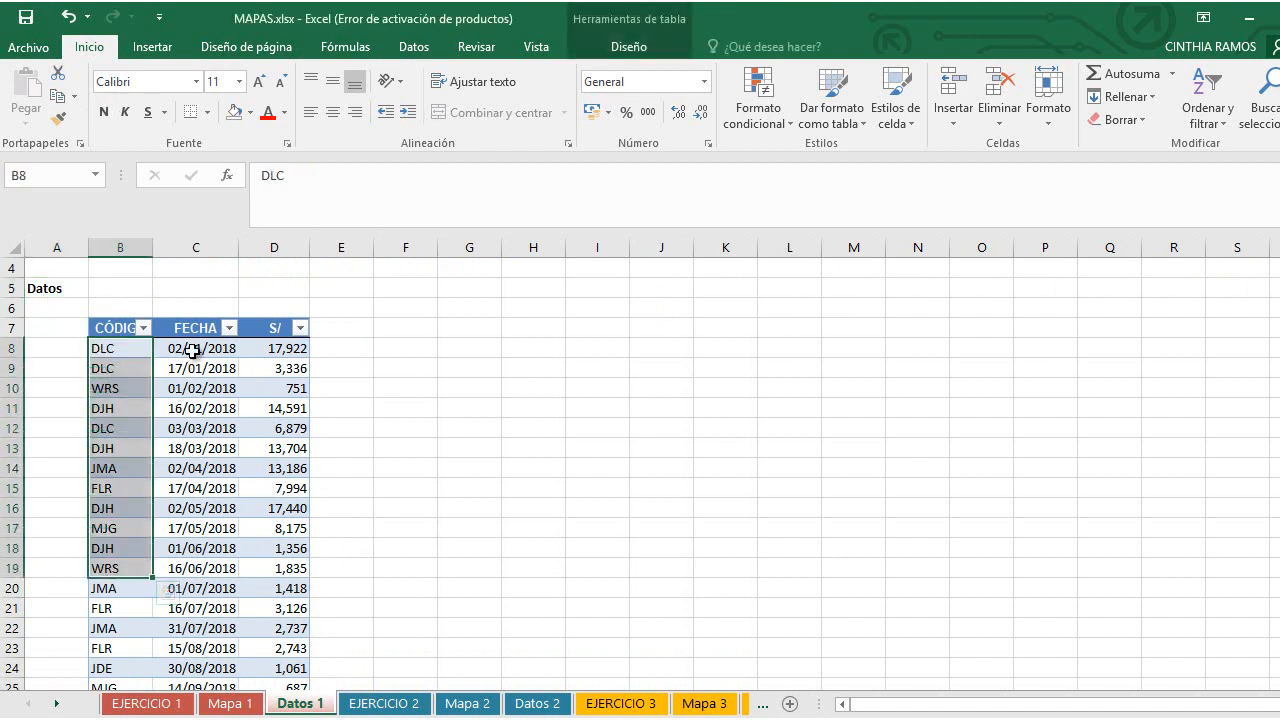
{"action": "left_click_drag", "start_coordinate": [194, 352], "coordinate": [205, 468]}
{"action": "left_click_drag", "start_coordinate": [262, 348], "coordinate": [280, 590]}
{"action": "left_click_drag", "start_coordinate": [279, 533], "coordinate": [259, 347]}
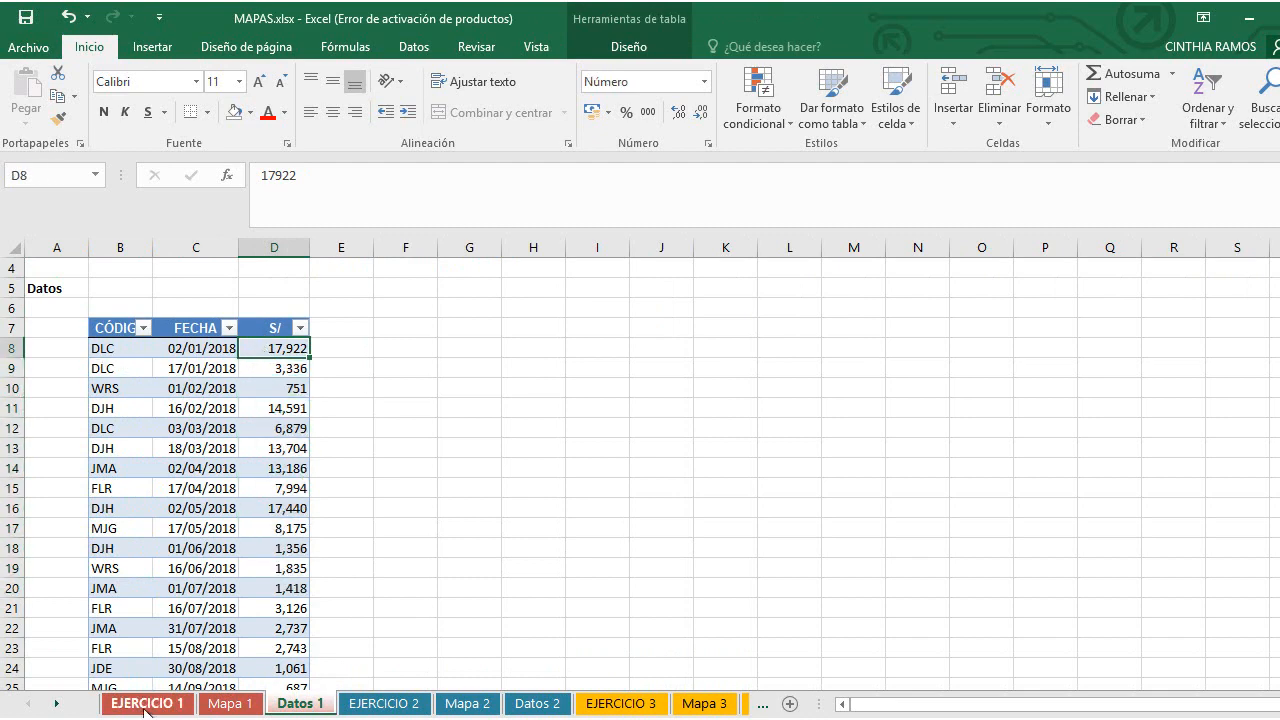
Step: Compare the codes on the Datos 1 sheet with the names and empty S/ column in the EJERCICIO 1 report
{"action": "left_click", "coordinate": [140, 700]}
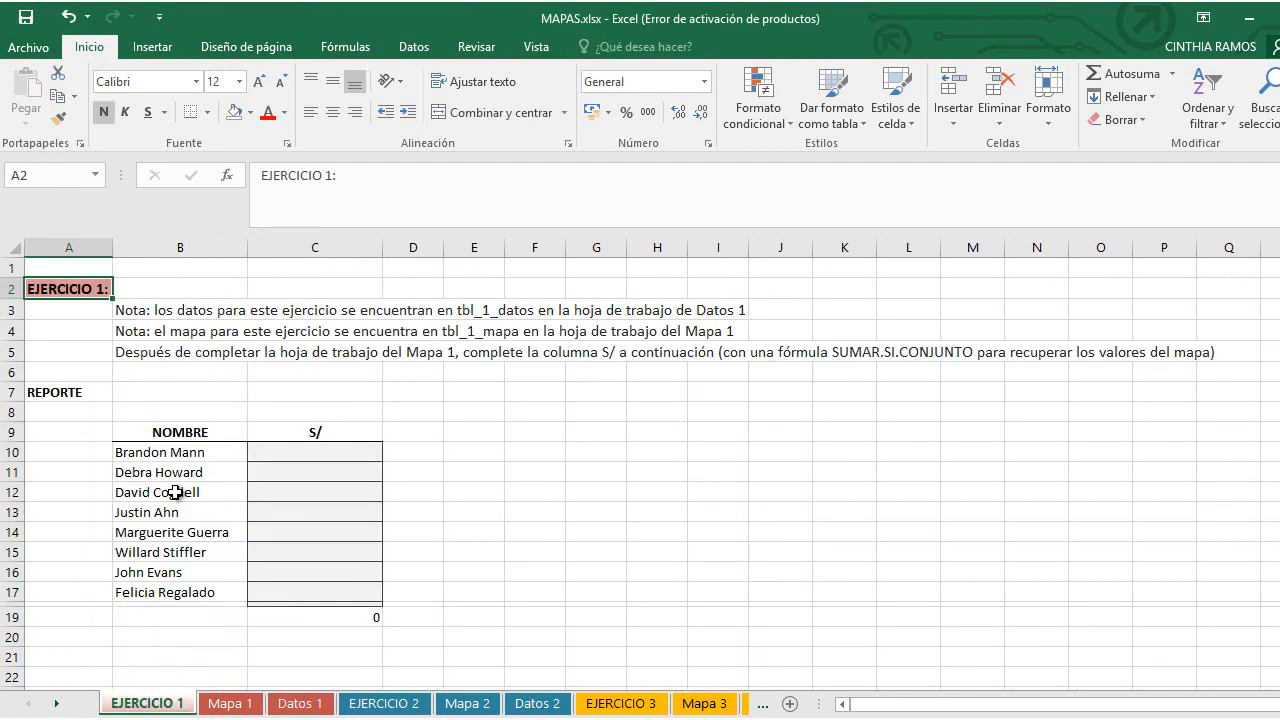
{"action": "left_click", "coordinate": [296, 703]}
{"action": "left_click", "coordinate": [108, 346]}
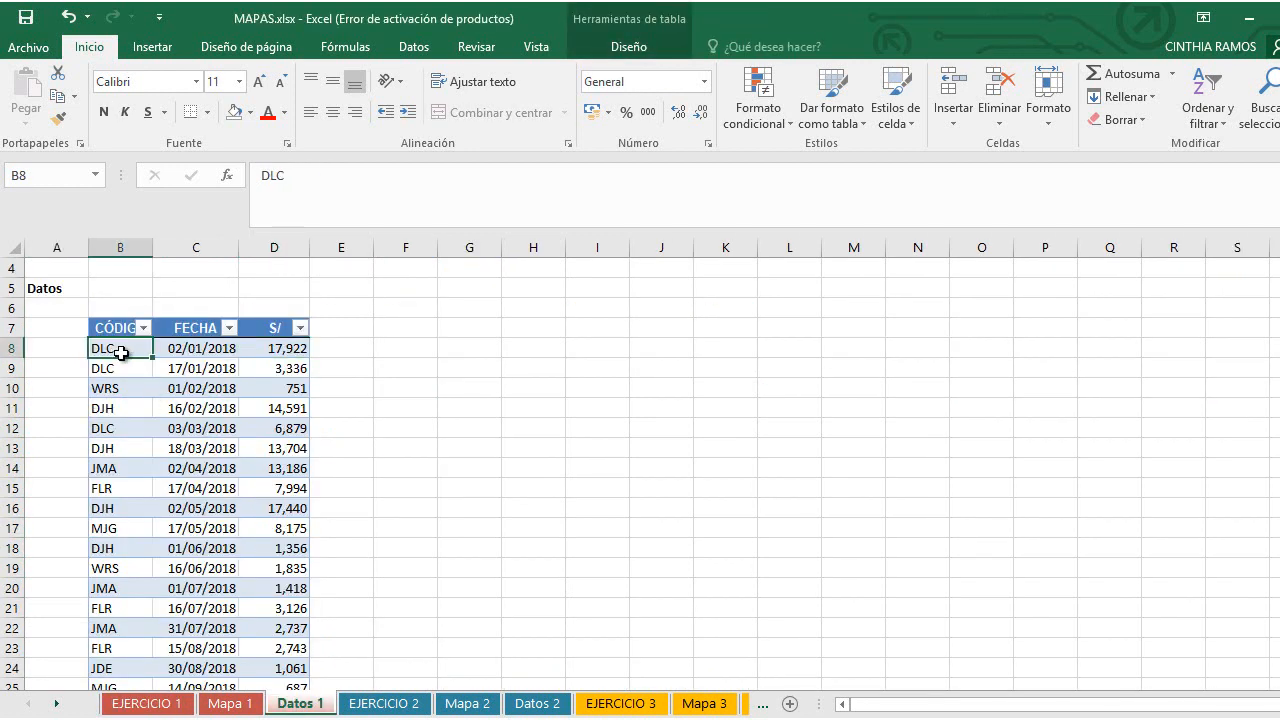
{"action": "mouse_move", "coordinate": [120, 364]}
{"action": "left_mouse_down"}
{"action": "mouse_move", "coordinate": [128, 585]}
{"action": "mouse_move", "coordinate": [122, 348]}
{"action": "left_mouse_up"}
{"action": "left_click", "coordinate": [172, 708]}
{"action": "left_click_drag", "start_coordinate": [146, 456], "coordinate": [162, 604]}
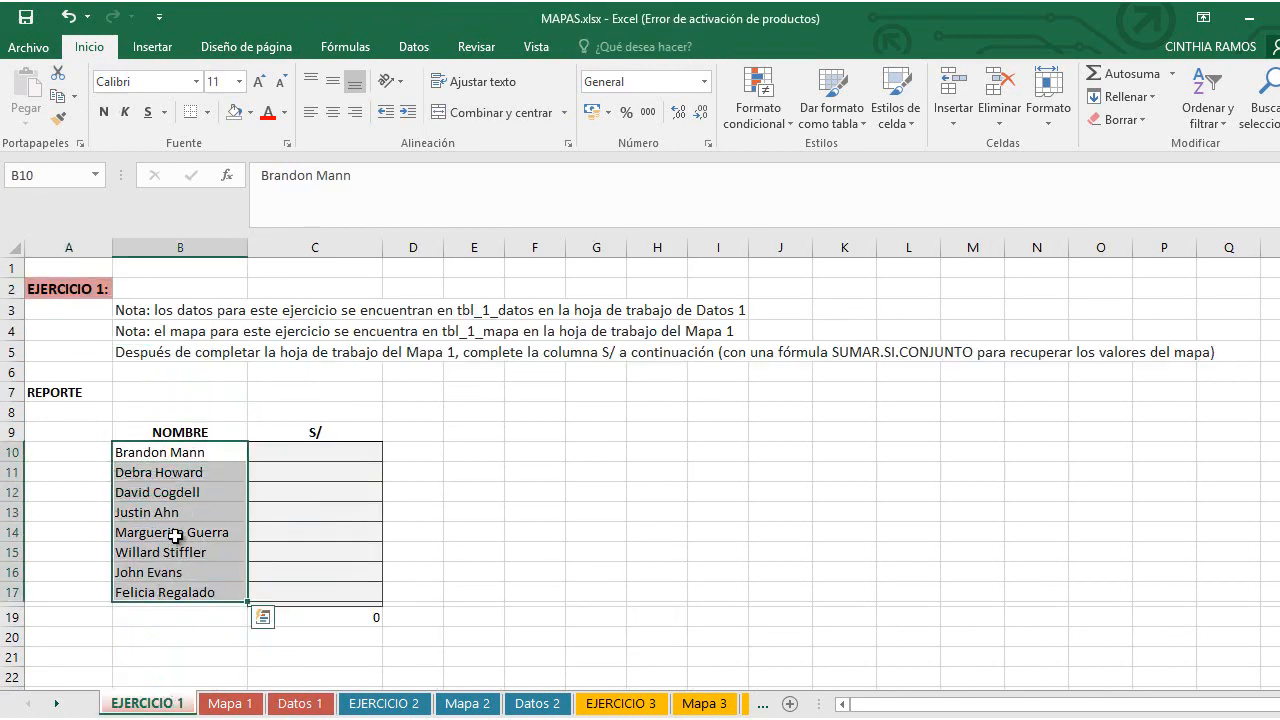
{"action": "left_click", "coordinate": [175, 455]}
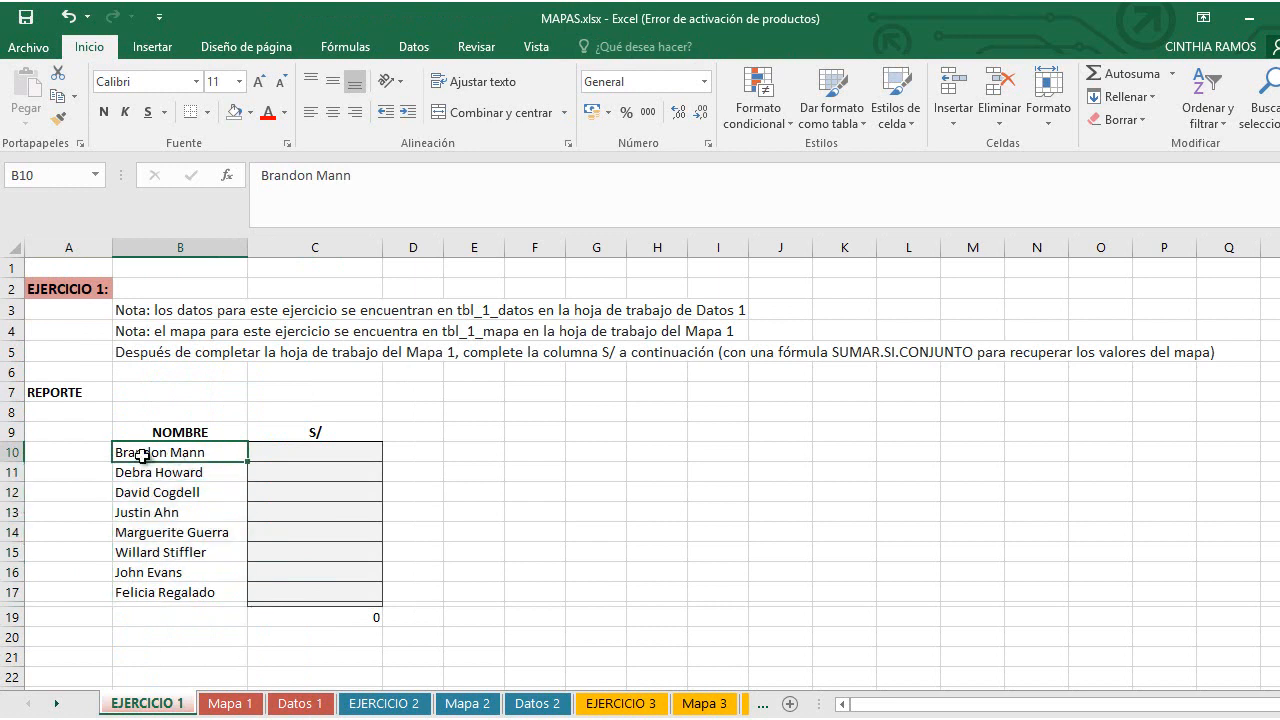
{"action": "left_click", "coordinate": [305, 451]}
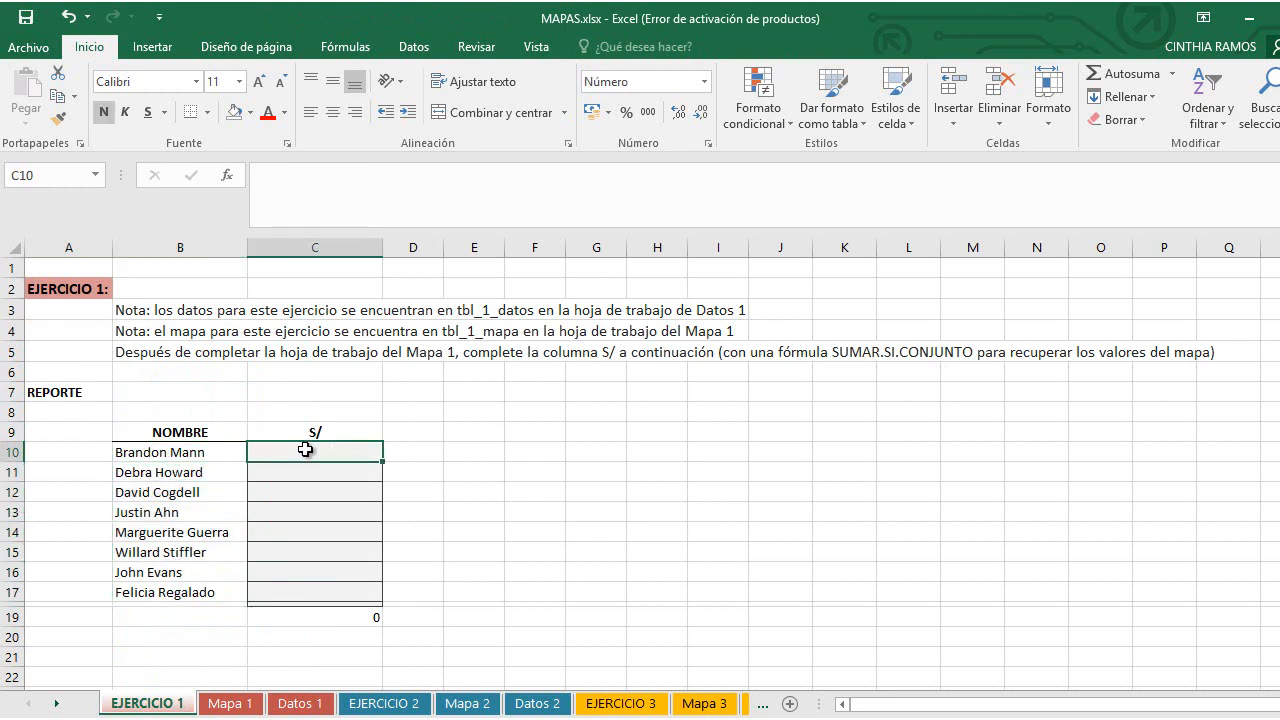
{"action": "left_click", "coordinate": [300, 706]}
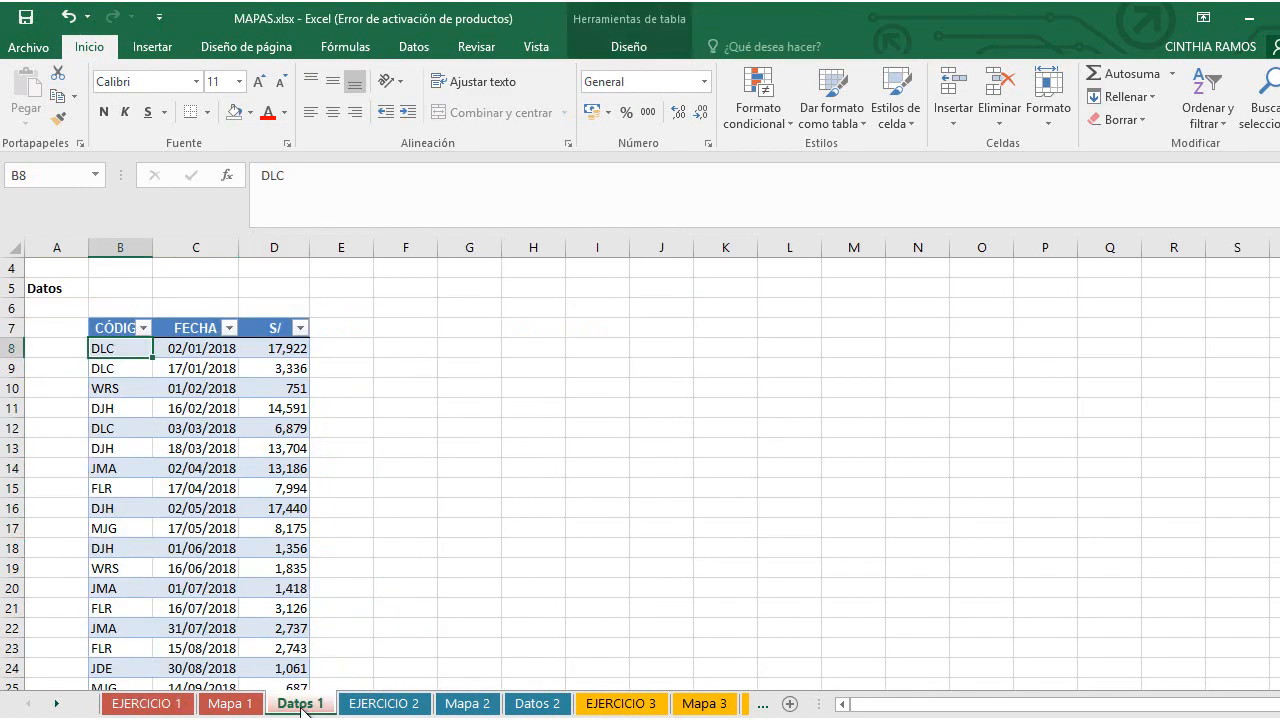
Step: Examine how the Mapa 1 table relates codes to names, and compare it with the EJERCICIO 1 report's NOMBRE and S/ columns
{"action": "left_click", "coordinate": [230, 705]}
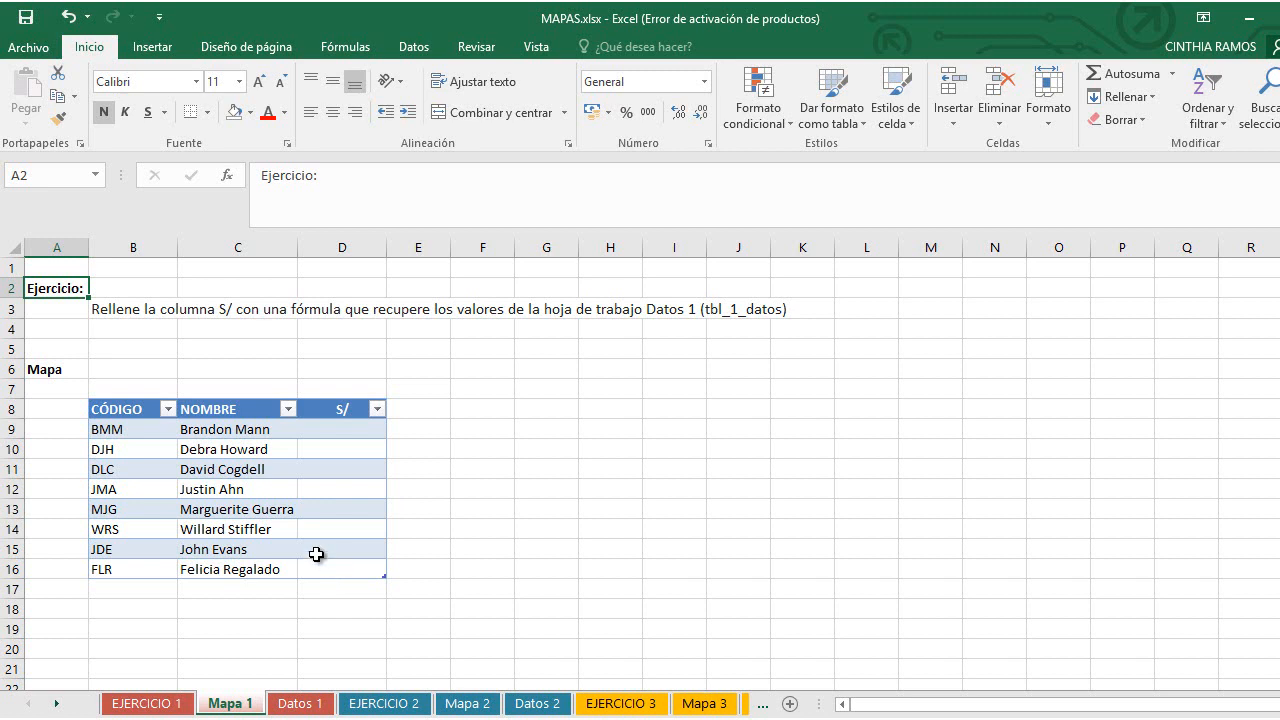
{"action": "left_click", "coordinate": [205, 430]}
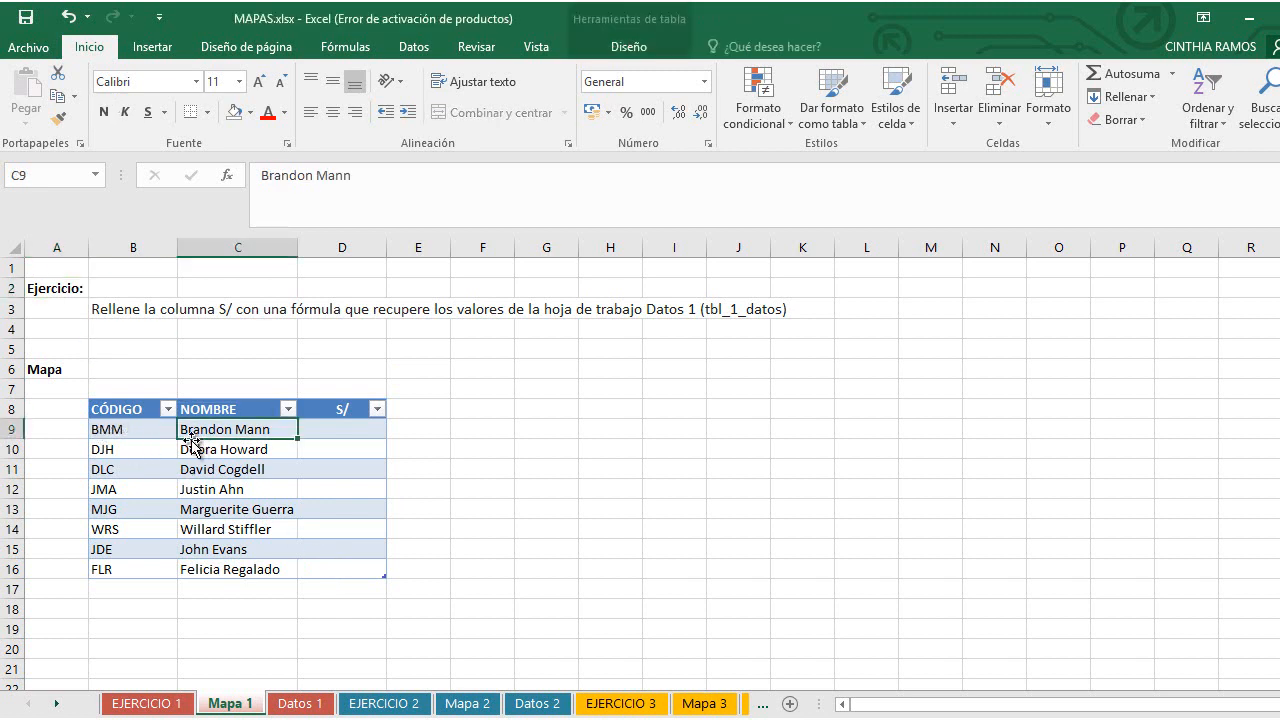
{"action": "left_click_drag", "start_coordinate": [137, 436], "coordinate": [201, 568]}
{"action": "key", "text": "ctrl+Page_Up"}
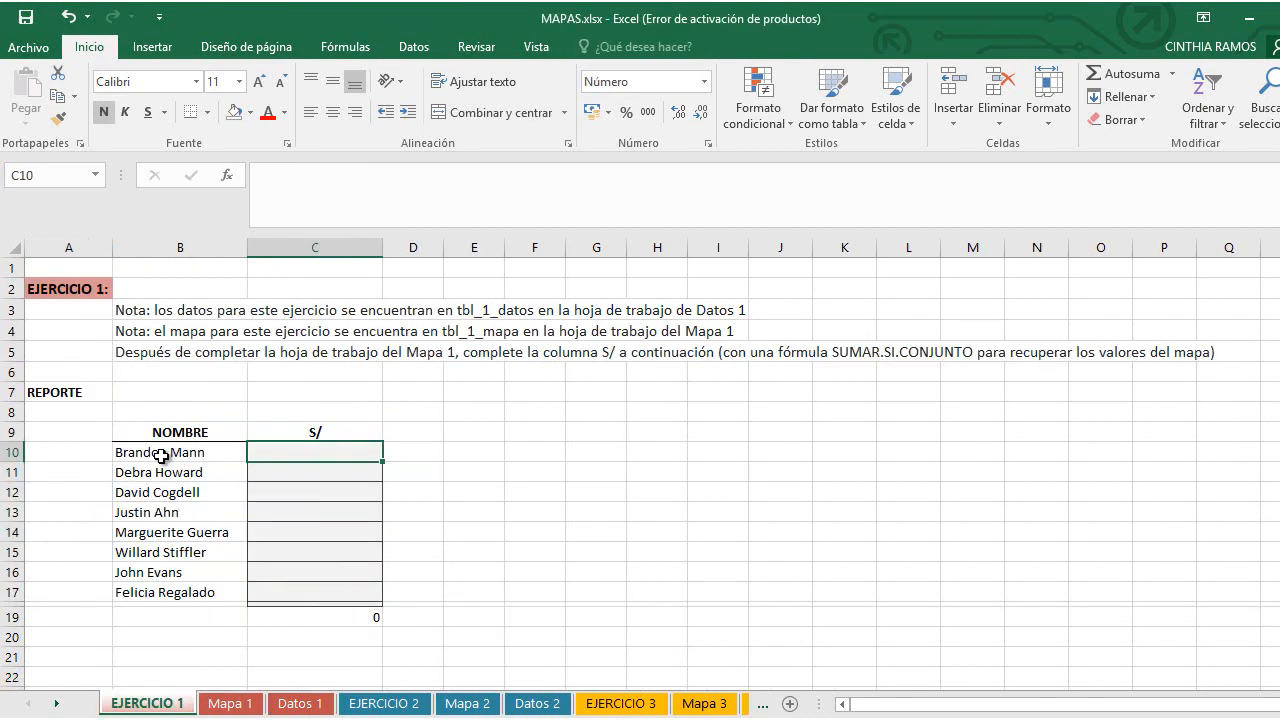
{"action": "left_click", "coordinate": [161, 456]}
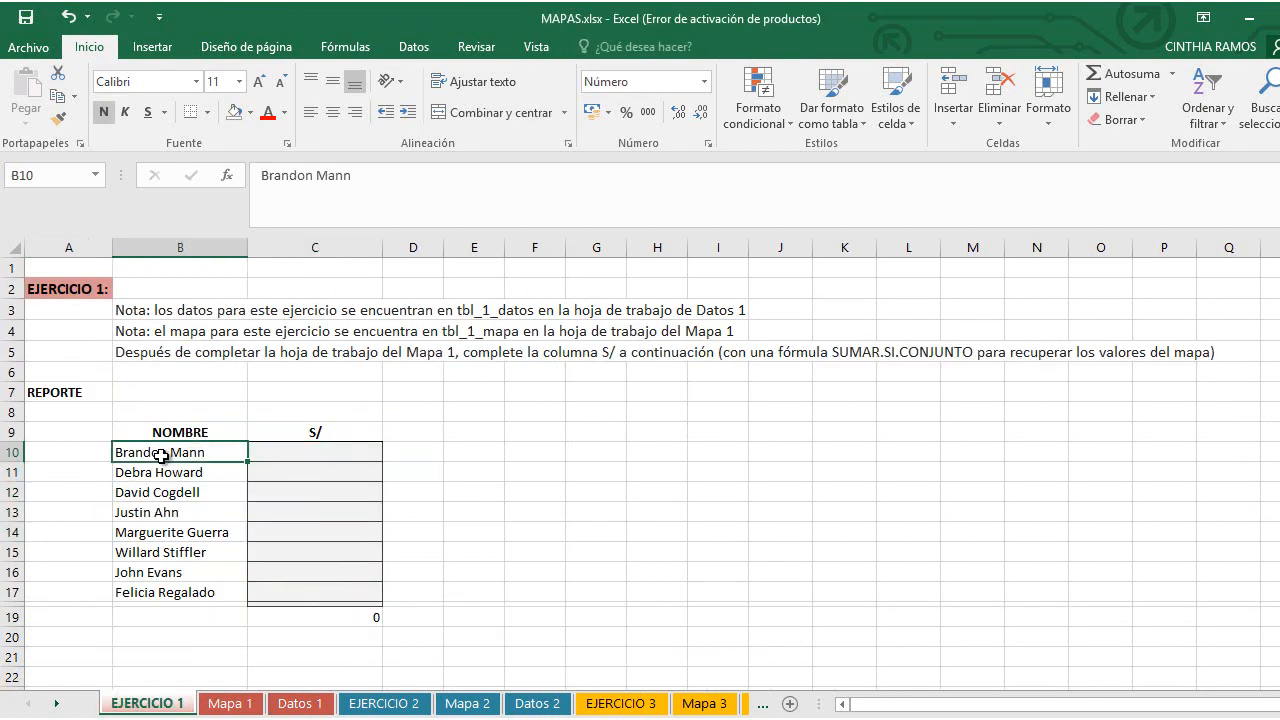
{"action": "left_click_drag", "start_coordinate": [161, 456], "coordinate": [211, 603]}
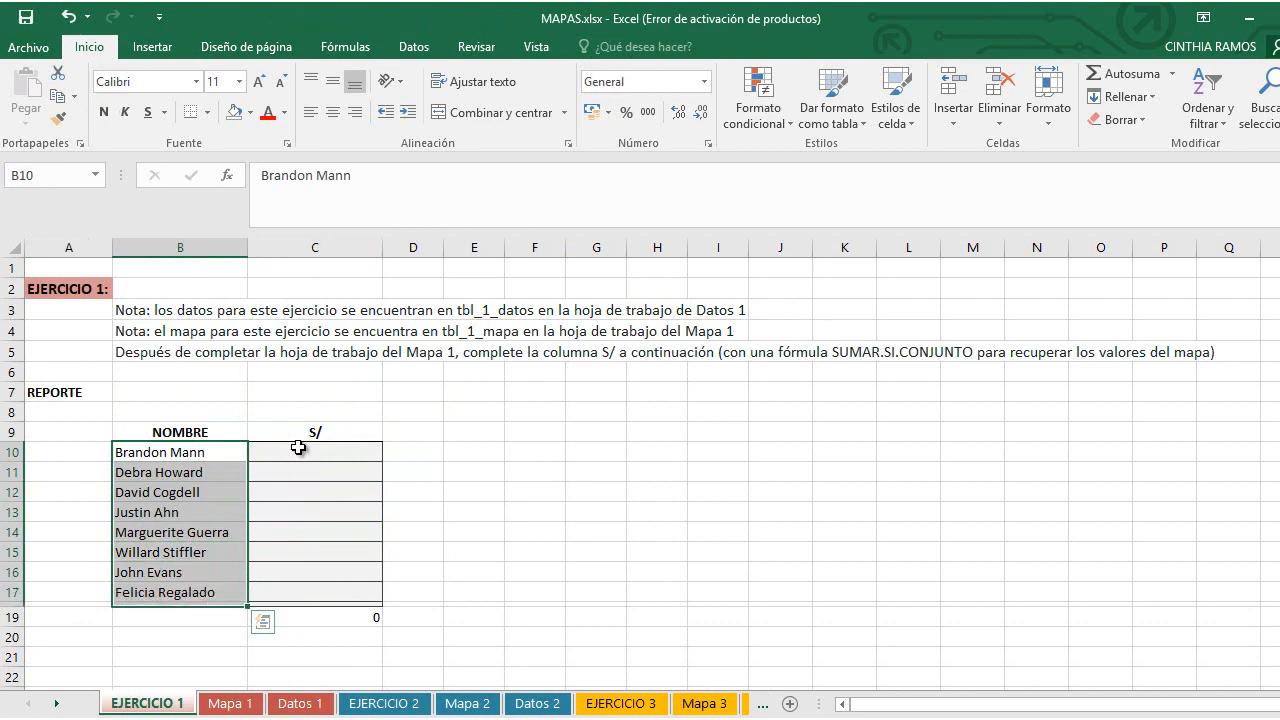
{"action": "left_click_drag", "start_coordinate": [305, 455], "coordinate": [301, 590]}
{"action": "left_click", "coordinate": [282, 455]}
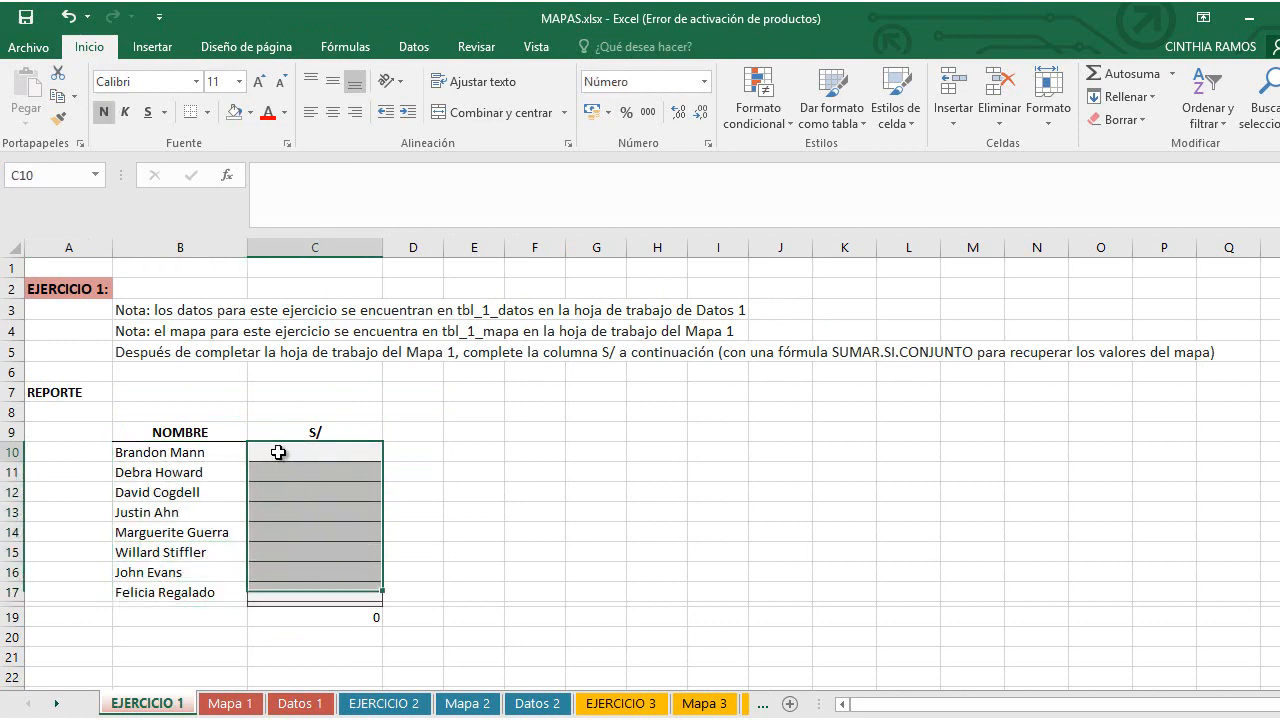
Step: In cell D9 of Mapa 1, begin a SUMAR.SI.CONJUNTO formula with tbl_1_datos[S/] as the sum range
{"action": "left_click", "coordinate": [240, 705]}
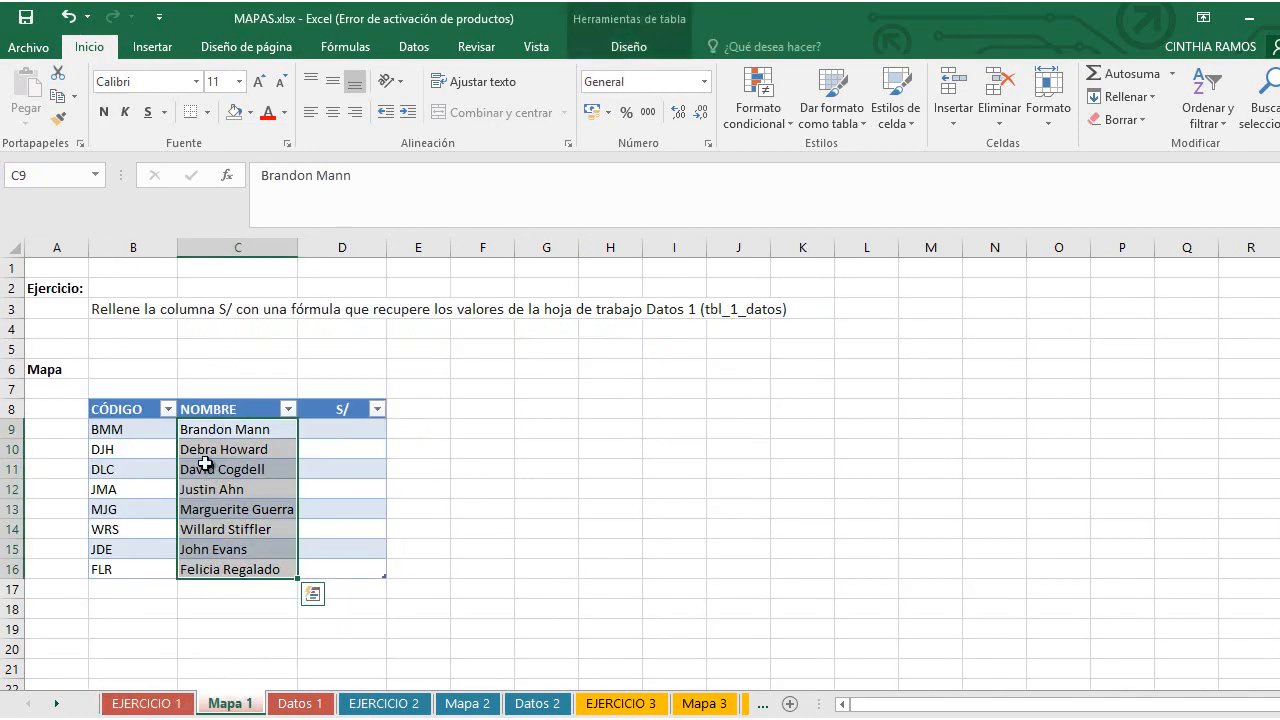
{"action": "left_click", "coordinate": [305, 428]}
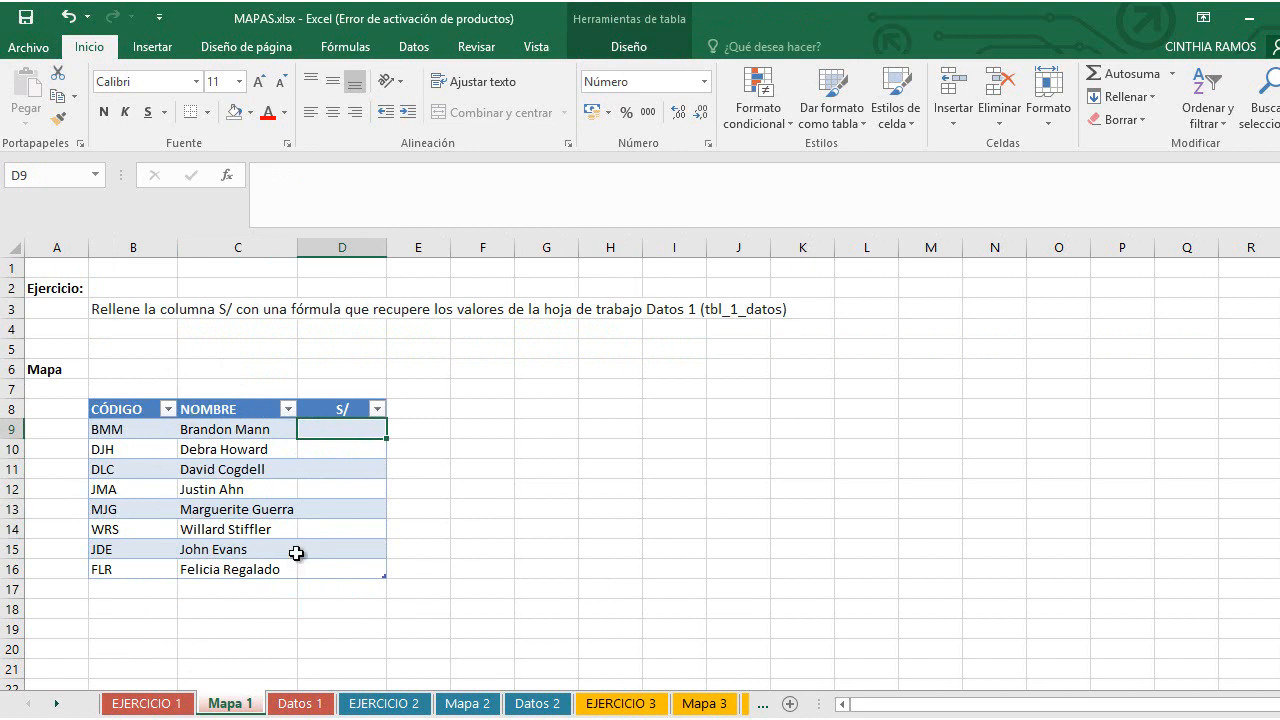
{"action": "type", "text": "+suma"}
{"action": "key", "text": "Down"}
{"action": "key", "text": "Down"}
{"action": "key", "text": "Down"}
{"action": "key", "text": "Down"}
{"action": "key", "text": "Down"}
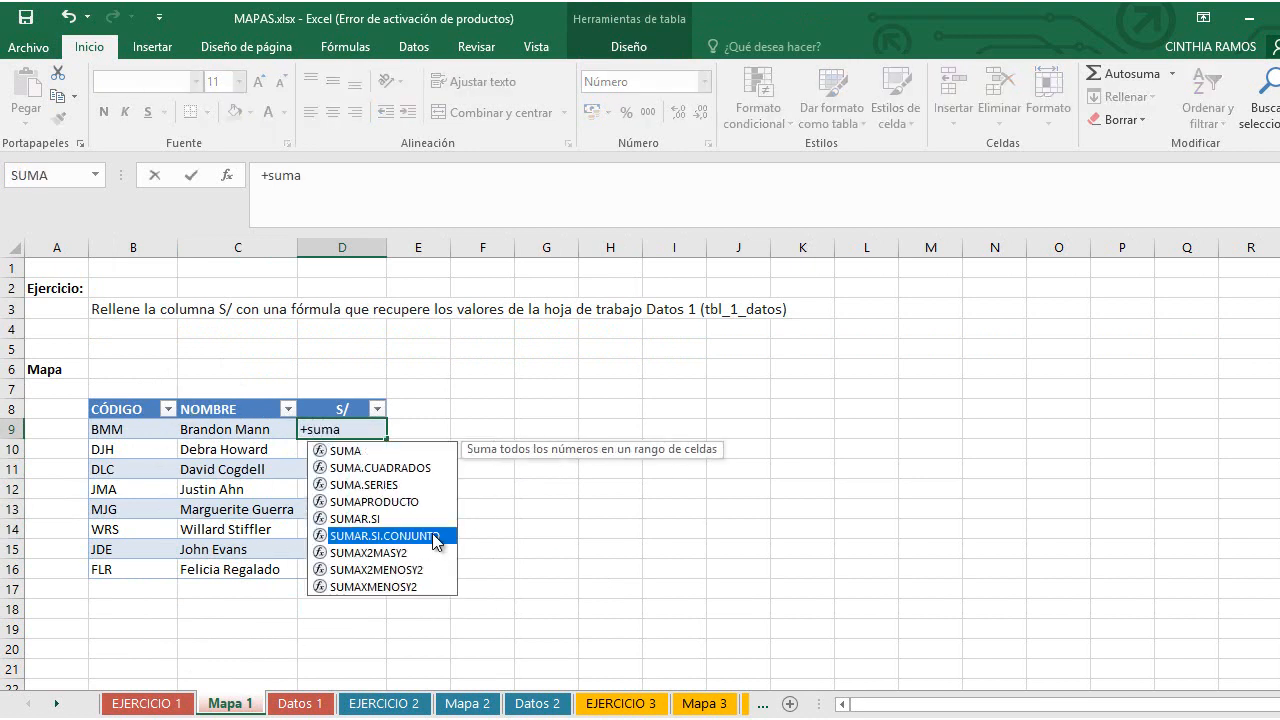
{"action": "key", "text": "Tab"}
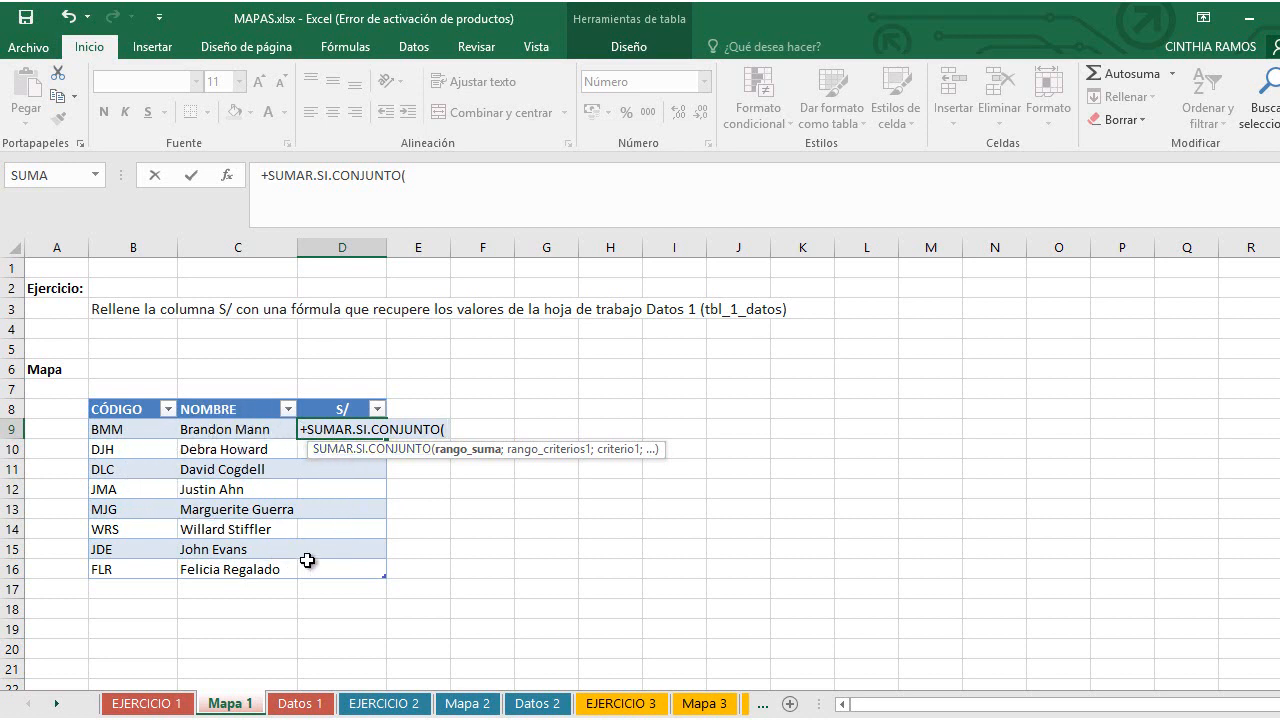
{"action": "type", "text": "tbl"}
{"action": "key", "text": "Tab"}
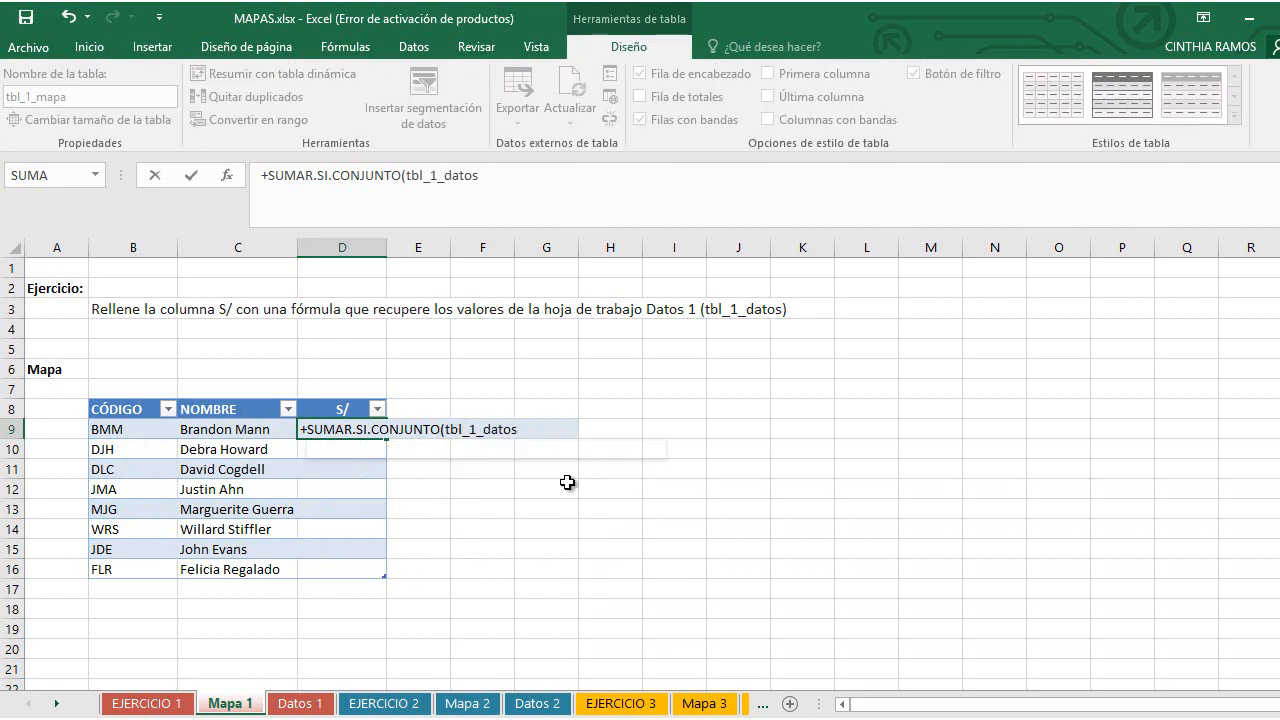
{"action": "type", "text": "["}
{"action": "double_click", "coordinate": [564, 502]}
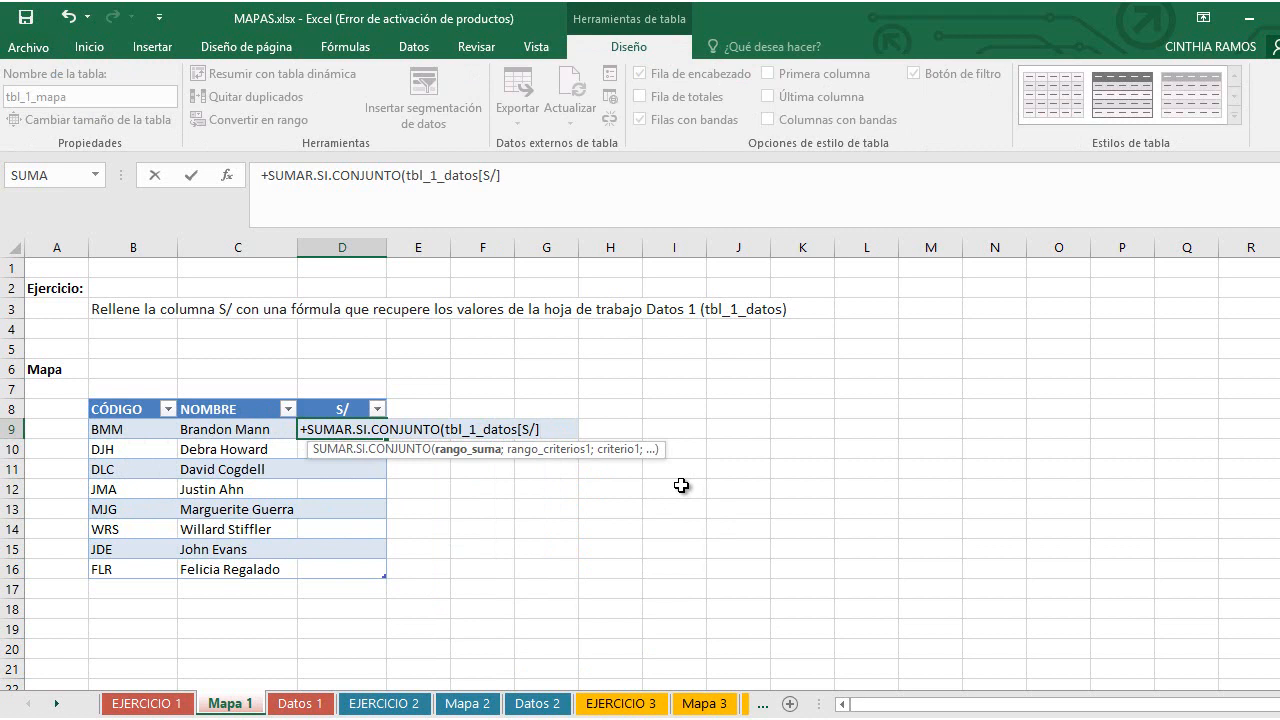
{"action": "type", "text": ";"}
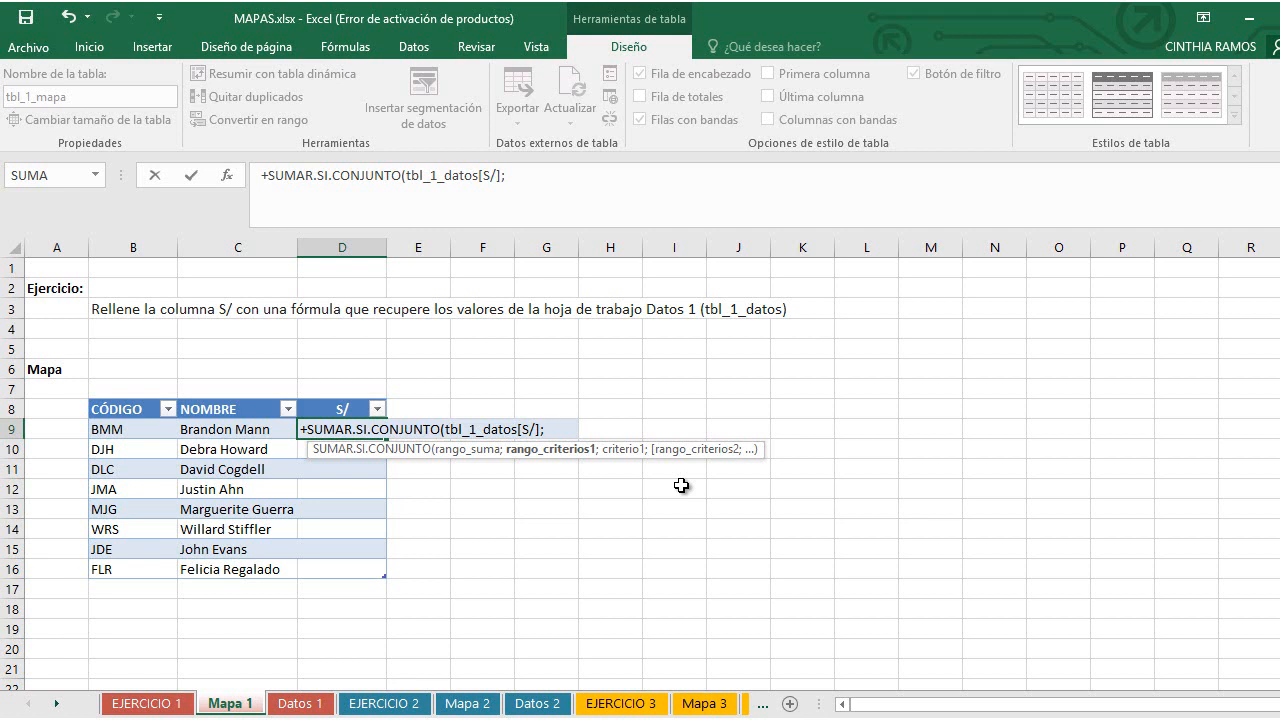
Step: Complete the formula with tbl_1_datos[CÓDIGO] as the criteria range and the same row's CÓDIGO cell as the criterion
{"action": "type", "text": "tbl"}
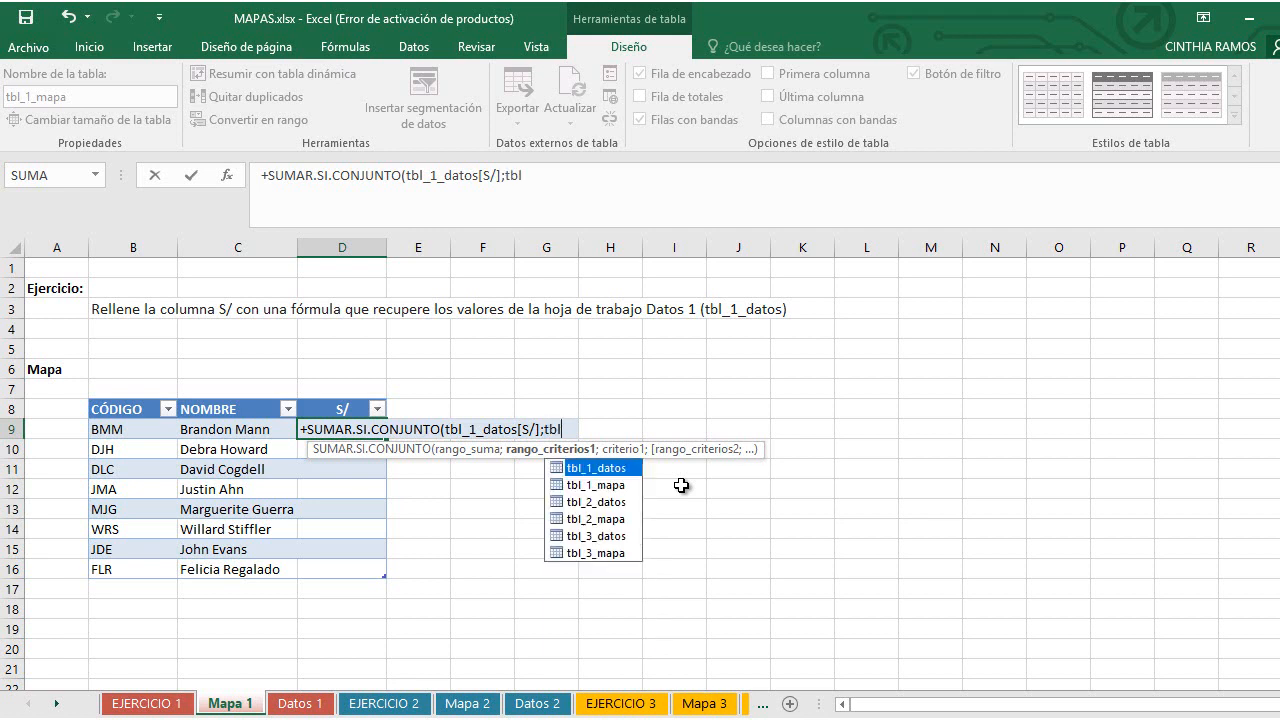
{"action": "double_click", "coordinate": [633, 470]}
{"action": "type", "text": "["}
{"action": "double_click", "coordinate": [684, 468]}
{"action": "type", "text": ";"}
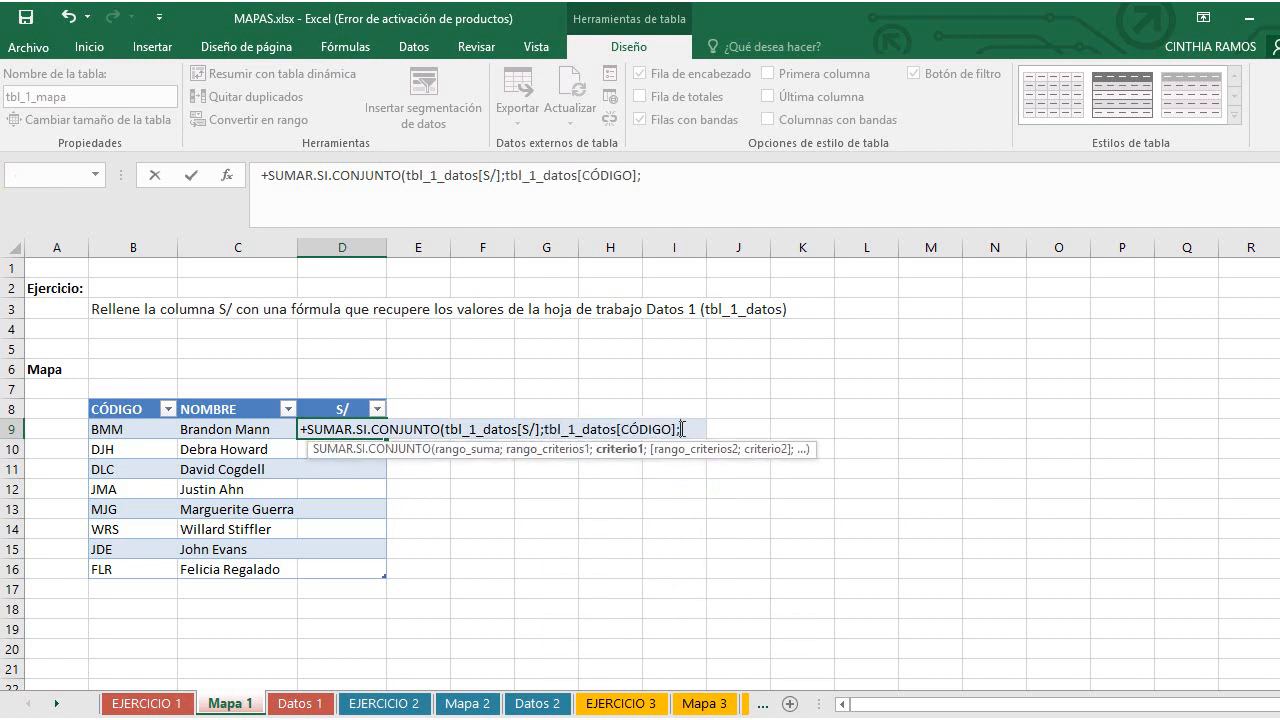
{"action": "left_click", "coordinate": [135, 430]}
{"action": "type", "text": ")"}
{"action": "key", "text": "Return"}
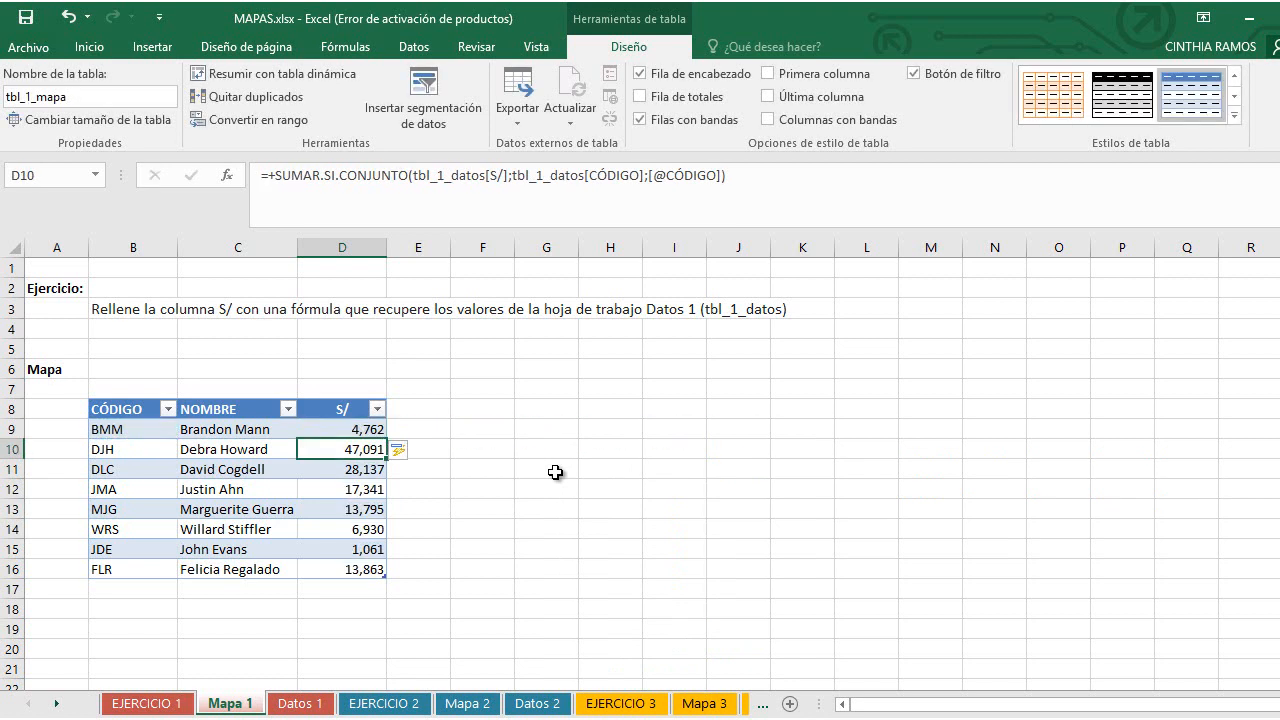
{"action": "key", "text": "Up"}
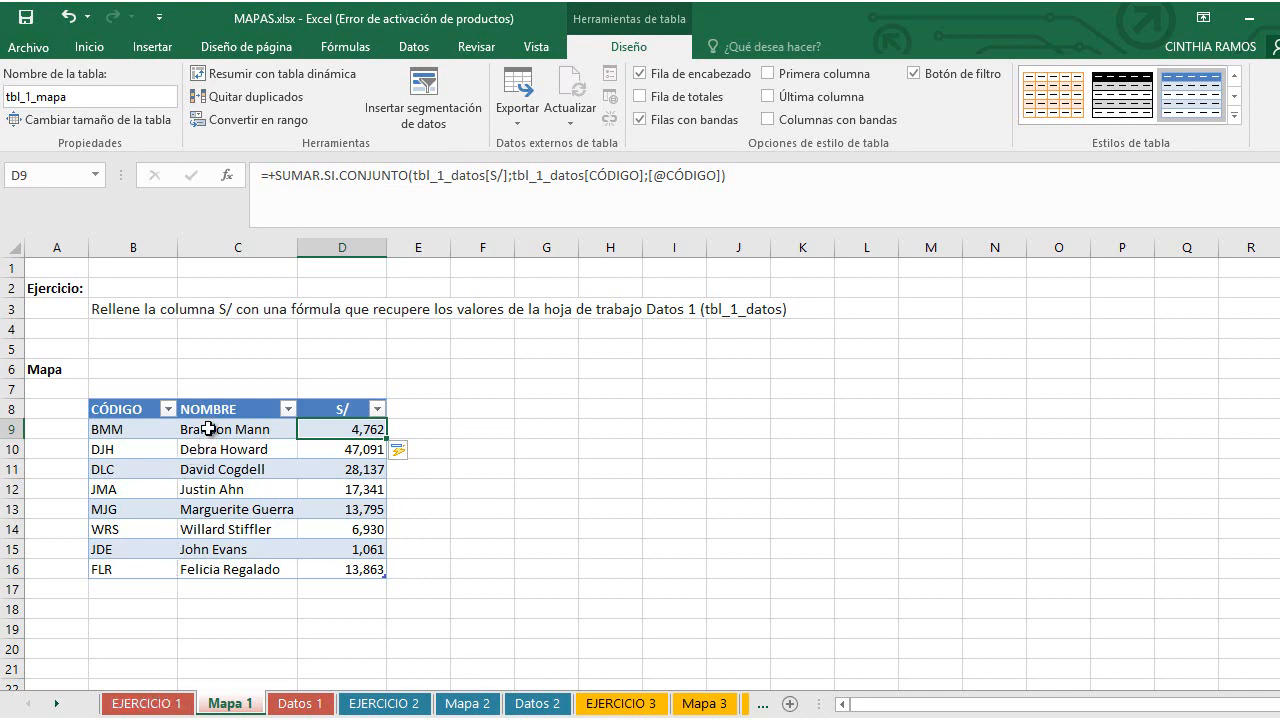
Step: Compare the names and S/ values in the Mapa 1 table with the EJERCICIO 1 report, ending at the report's first empty S/ cell
{"action": "left_click_drag", "start_coordinate": [207, 429], "coordinate": [235, 575]}
{"action": "left_click", "coordinate": [147, 703]}
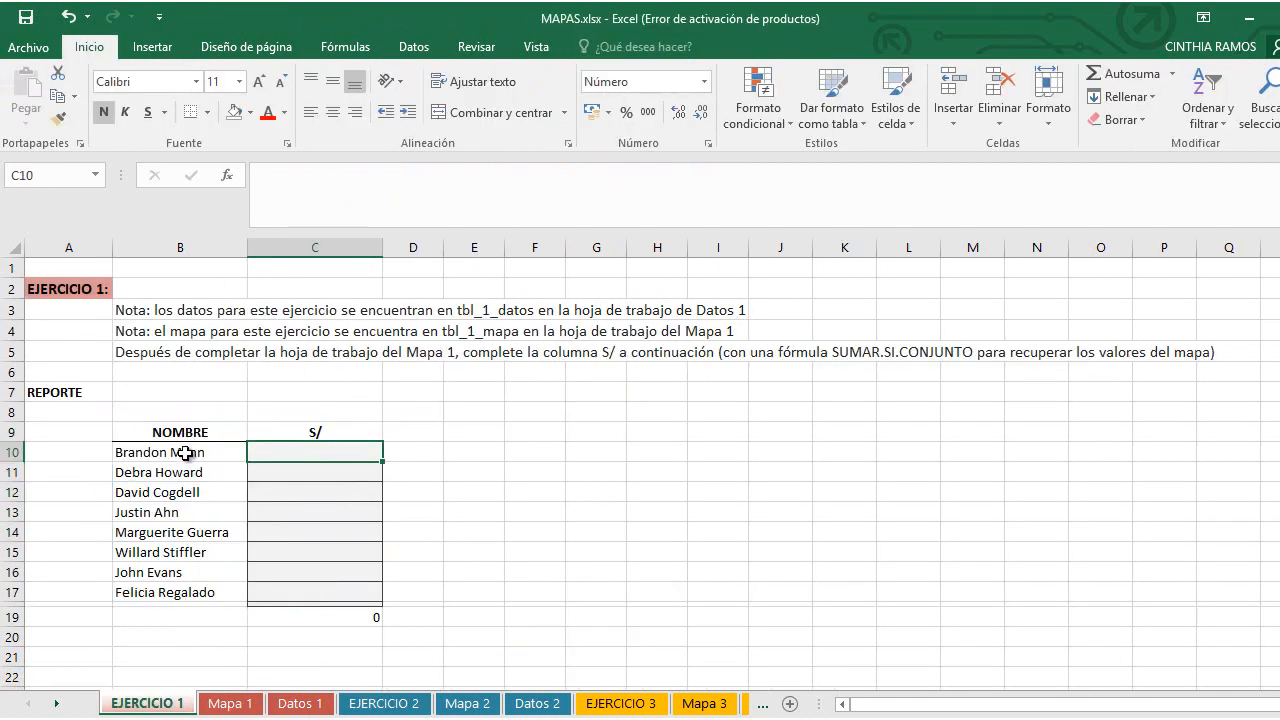
{"action": "left_click_drag", "start_coordinate": [185, 453], "coordinate": [211, 591]}
{"action": "left_click", "coordinate": [211, 591]}
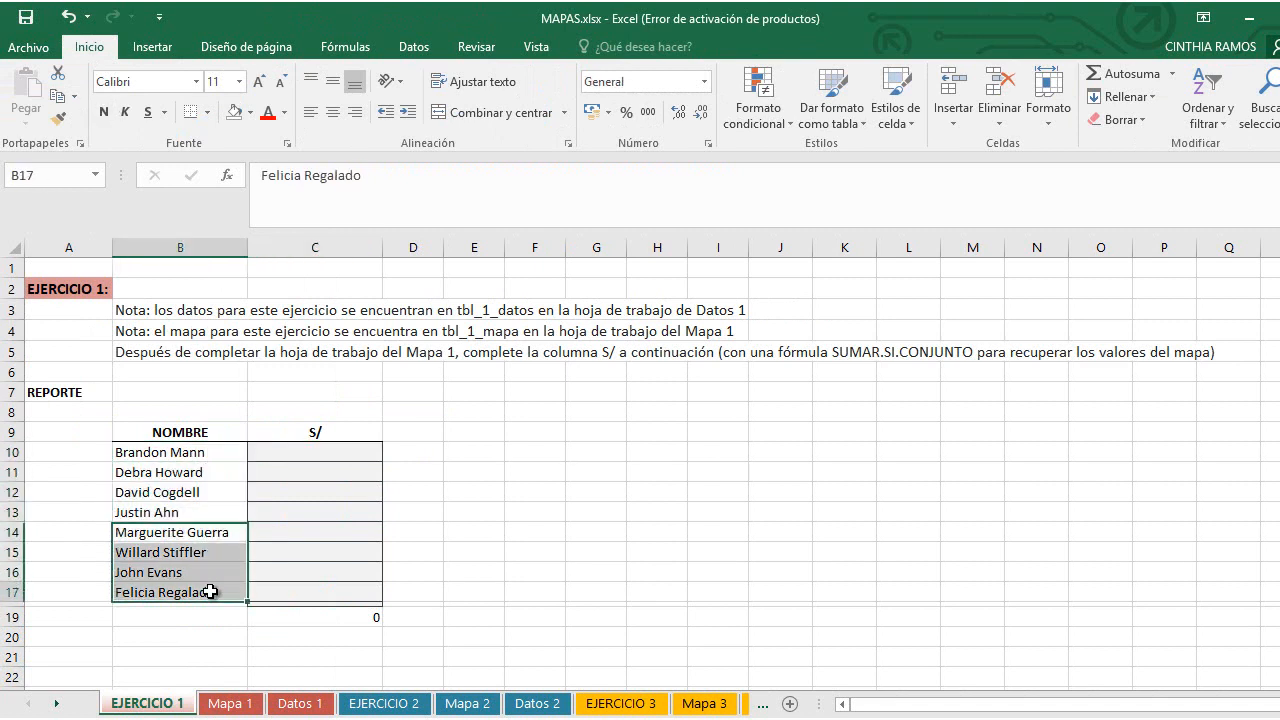
{"action": "double_click", "coordinate": [305, 454]}
{"action": "left_click", "coordinate": [423, 551]}
{"action": "left_click", "coordinate": [177, 456]}
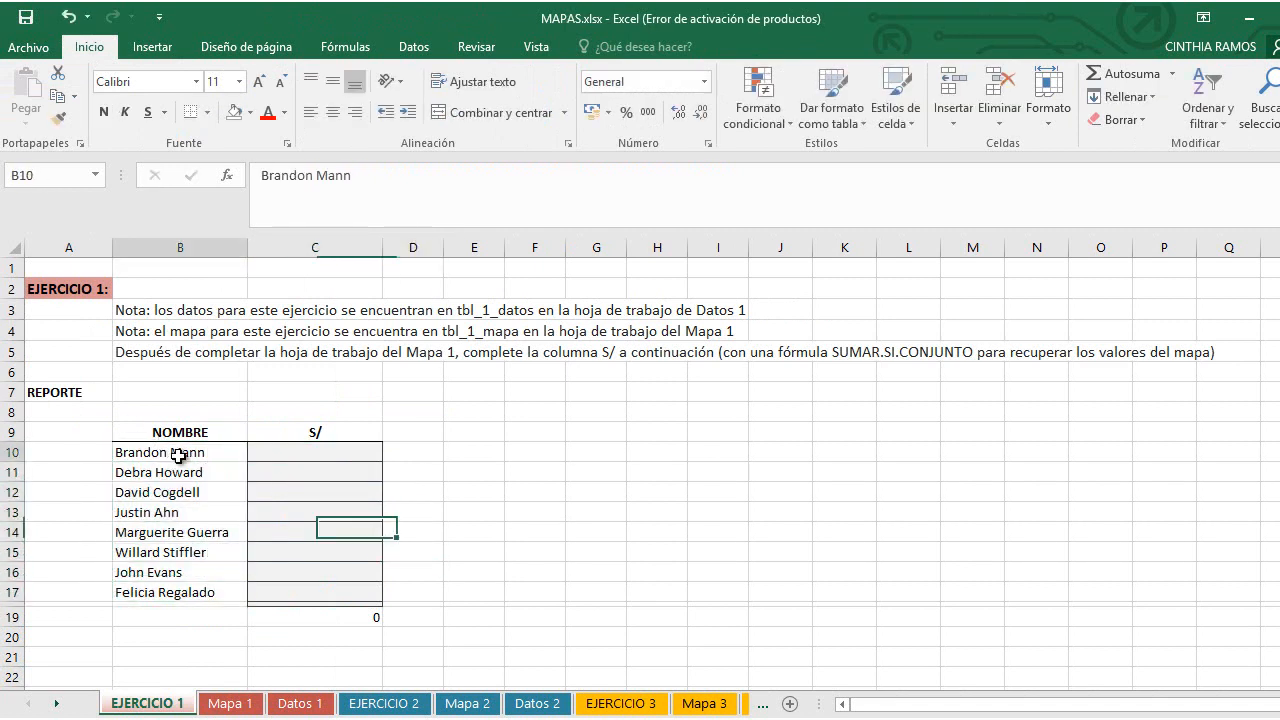
{"action": "left_click", "coordinate": [286, 452]}
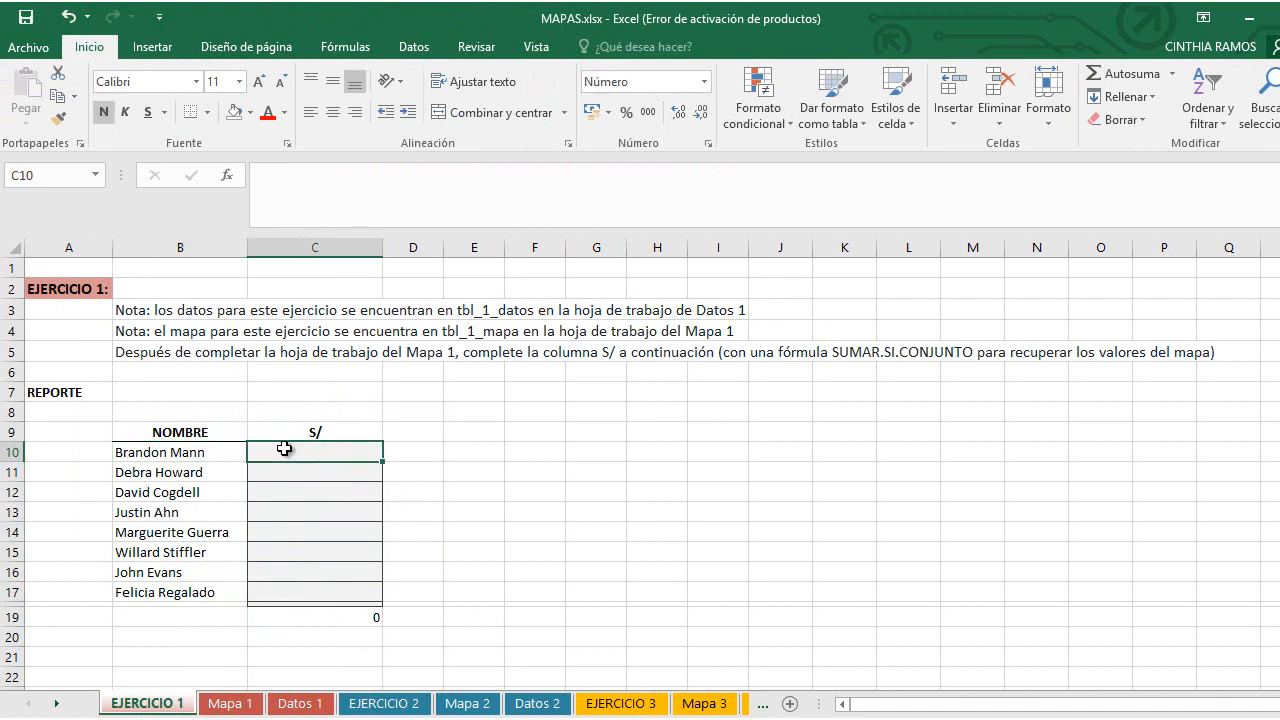
{"action": "left_click", "coordinate": [243, 706]}
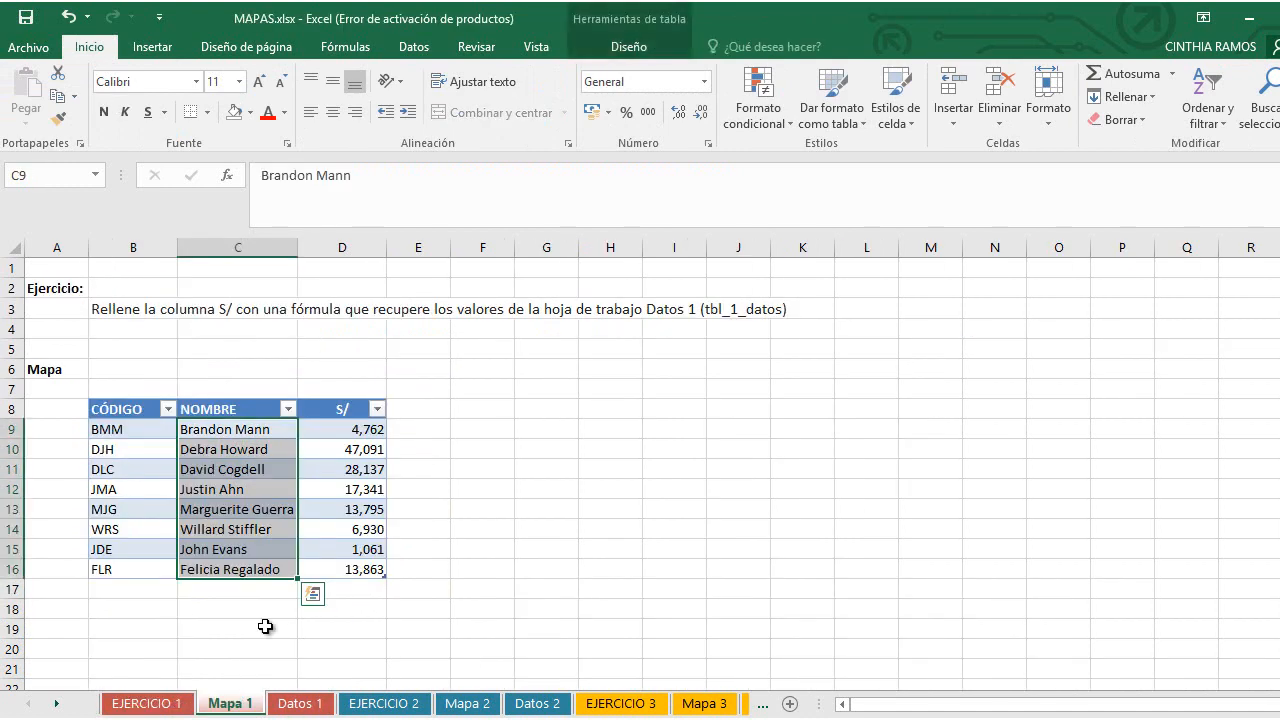
{"action": "left_click", "coordinate": [345, 429]}
{"action": "mouse_move", "coordinate": [230, 433]}
{"action": "left_mouse_down"}
{"action": "mouse_move", "coordinate": [232, 549]}
{"action": "mouse_move", "coordinate": [230, 437]}
{"action": "left_mouse_up"}
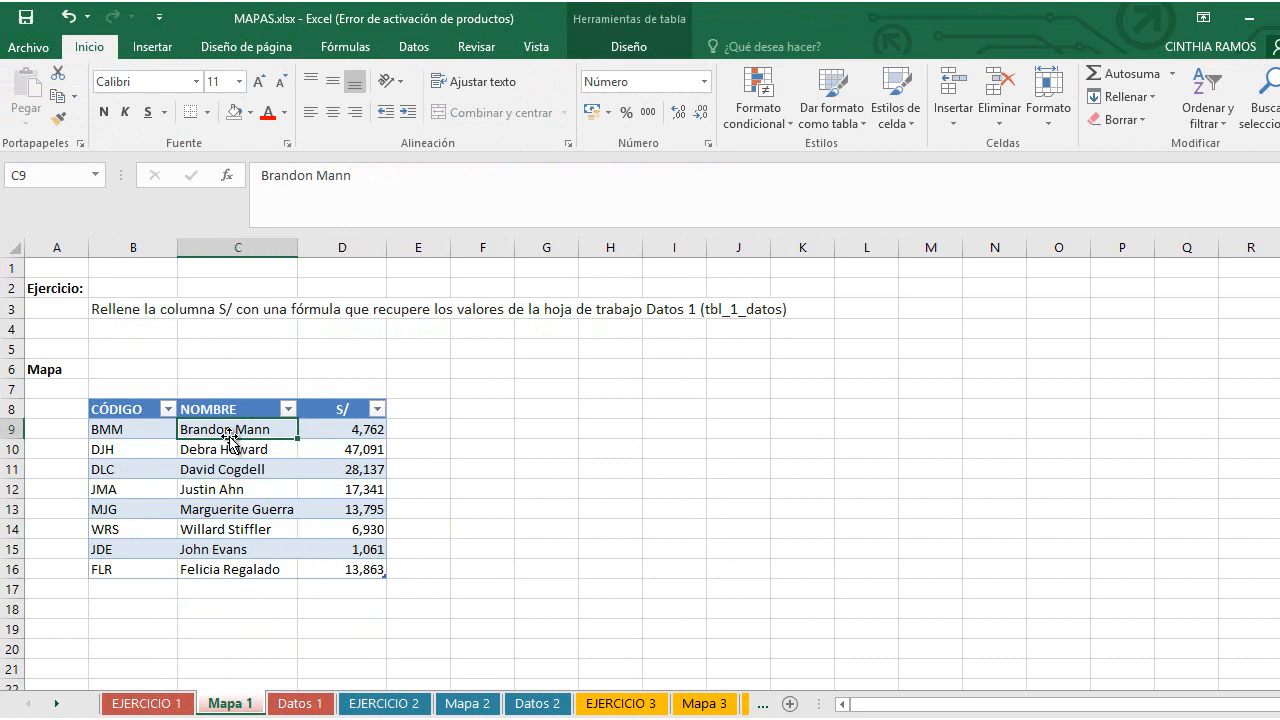
{"action": "left_click", "coordinate": [169, 705]}
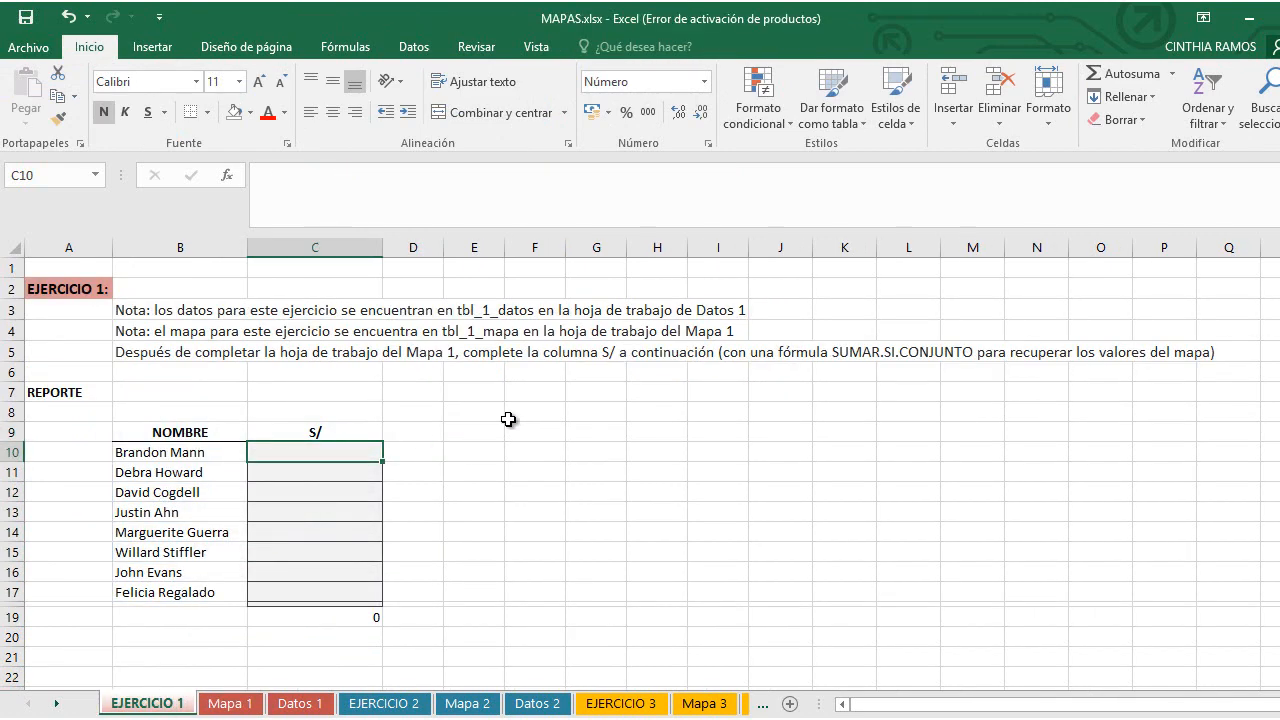
Step: In cell C10 of the EJERCICIO 1 report, enter a SUMAR.SI.CONJUNTO formula summing tbl_1_mapa[S/] where tbl_1_mapa[NOMBRE] matches B10
{"action": "type", "text": "+sum"}
{"action": "double_click", "coordinate": [414, 575]}
{"action": "type", "text": "tbl_1_mapa[S/"}
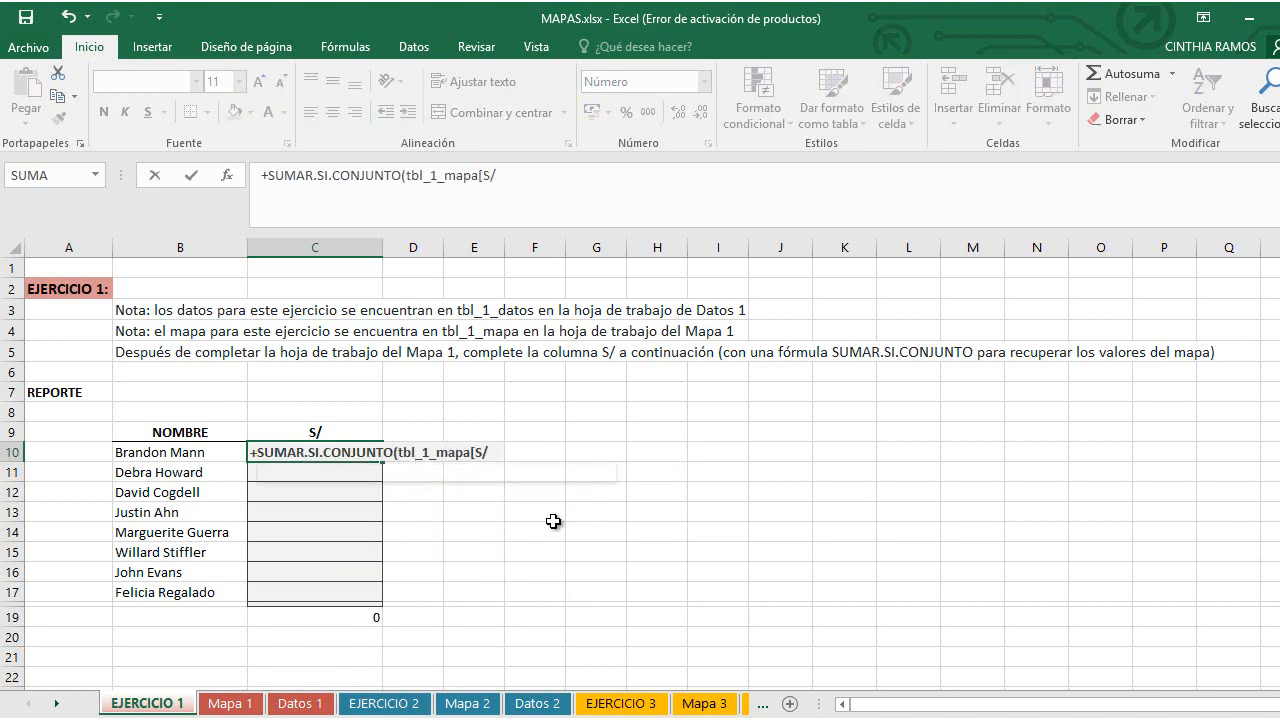
{"action": "type", "text": "];tbl"}
{"action": "double_click", "coordinate": [556, 508]}
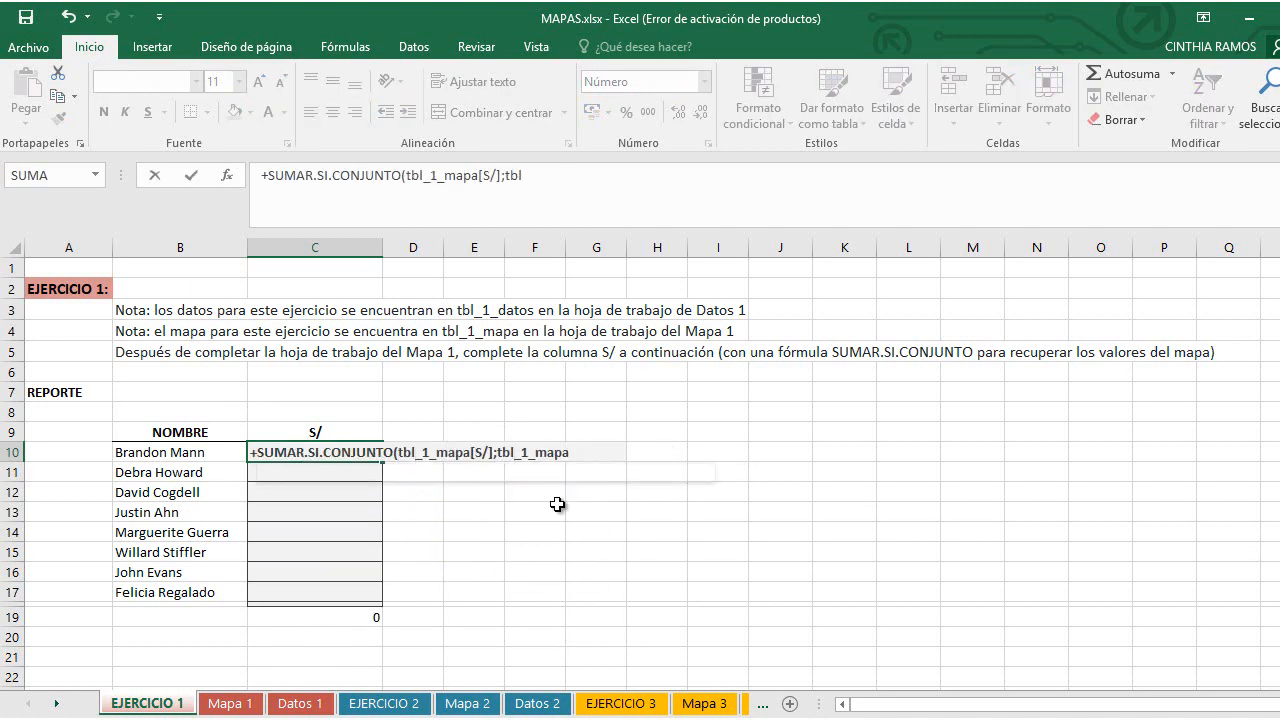
{"action": "type", "text": "[NOMBRE];"}
{"action": "left_click", "coordinate": [224, 460]}
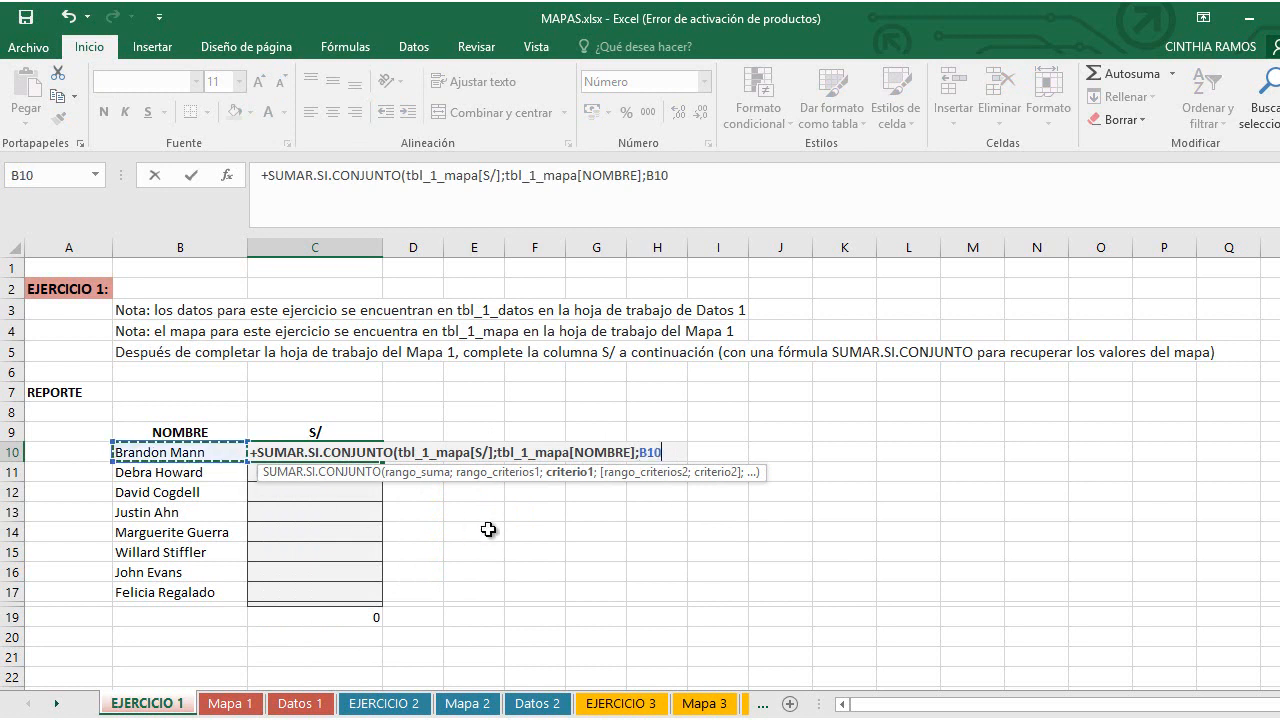
{"action": "key", "text": "ctrl+Return"}
Step: Copy the C10 formula to the remaining S/ cells of the report, C11 through C17
{"action": "key", "text": "ctrl+c"}
{"action": "key", "text": "Down"}
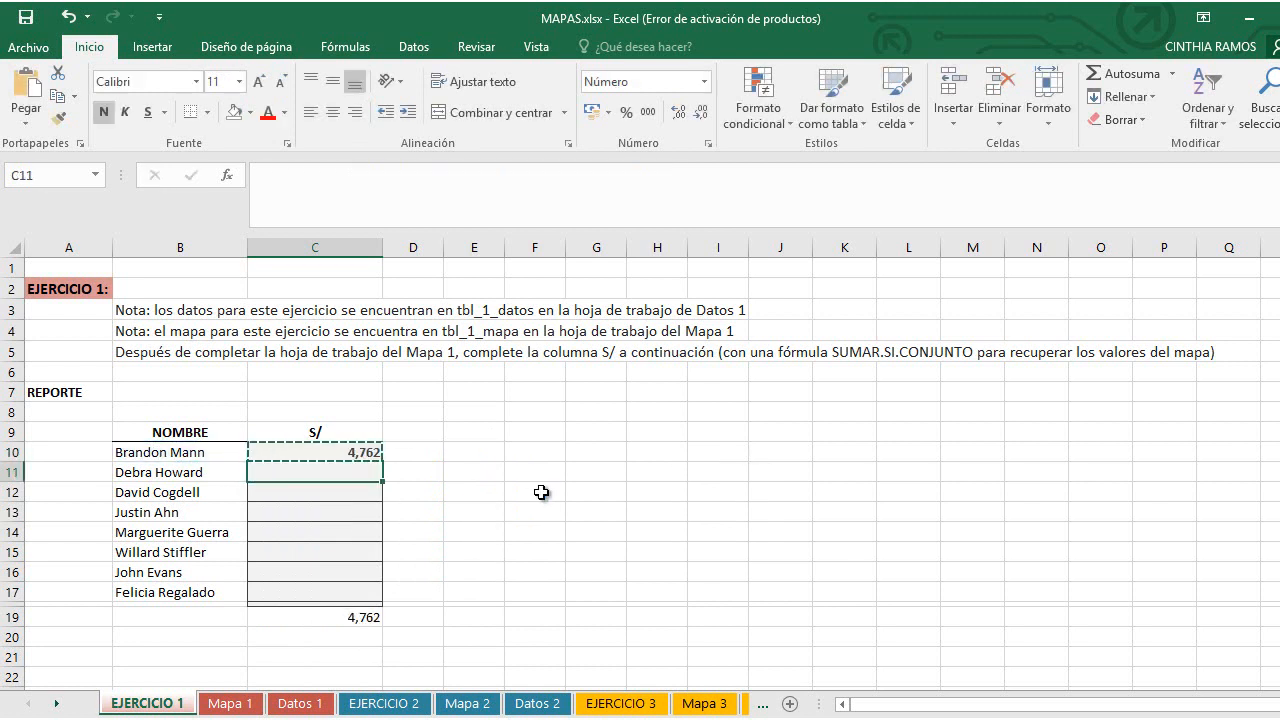
{"action": "key", "text": "shift+Down"}
{"action": "key", "text": "shift+Down"}
{"action": "key", "text": "shift+Down"}
{"action": "key", "text": "shift+Down"}
{"action": "key", "text": "shift+Down"}
{"action": "key", "text": "shift+Down"}
{"action": "key", "text": "ctrl+v"}
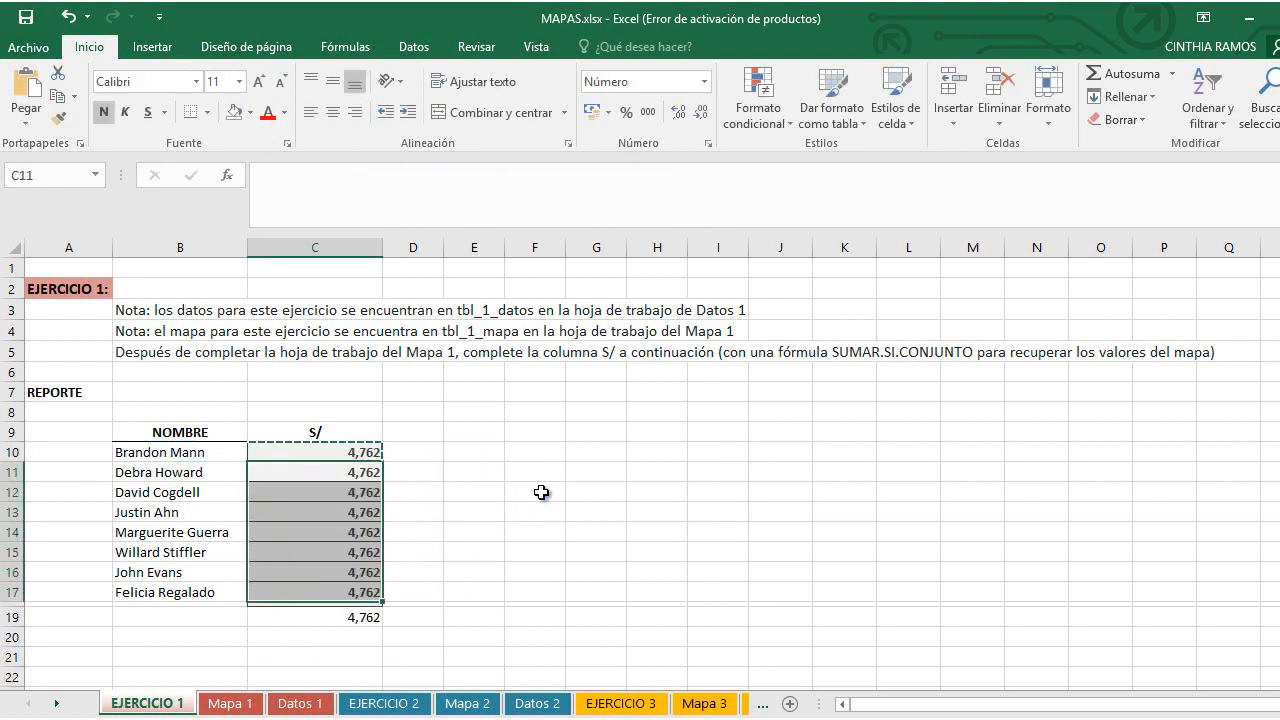
{"action": "left_click", "coordinate": [540, 492]}
{"action": "key", "text": "Escape"}
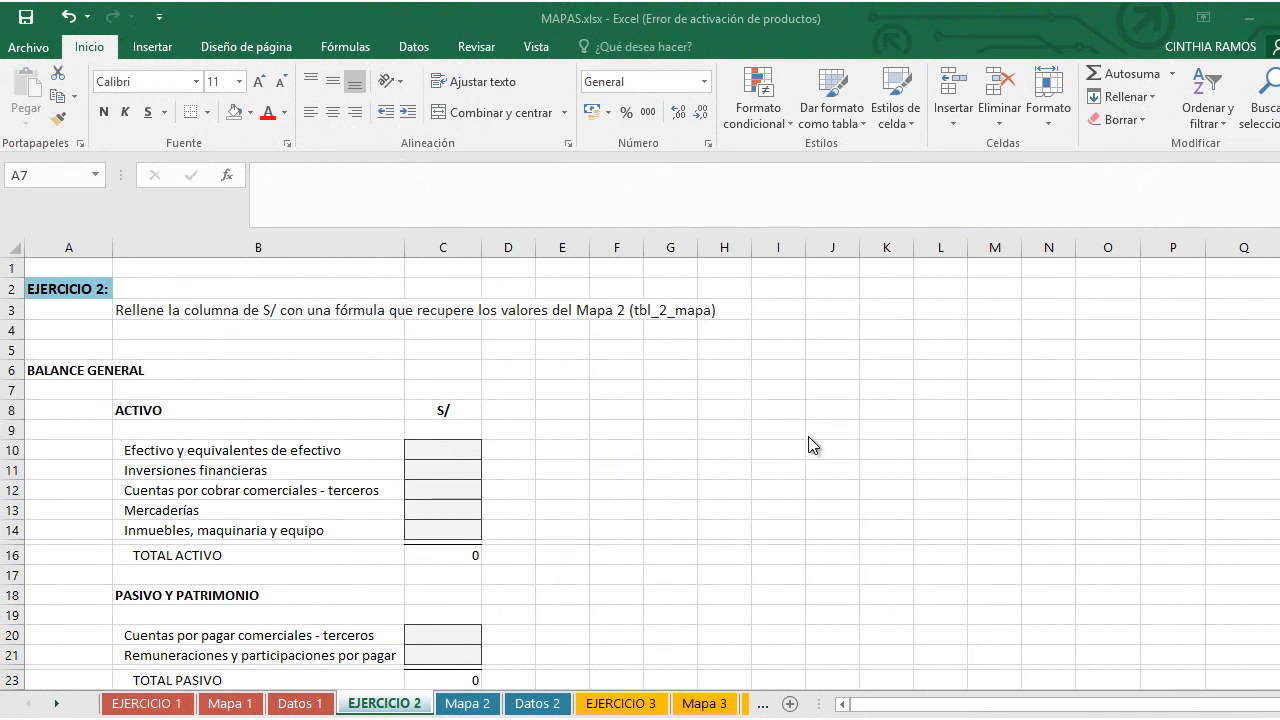
Step: Review the EJERCICIO 2 balance sheet layout and compare its account names with the Subcuenta entries in Datos 2
{"action": "scroll", "coordinate": [808, 436], "scroll_direction": "down", "scroll_amount": 4}
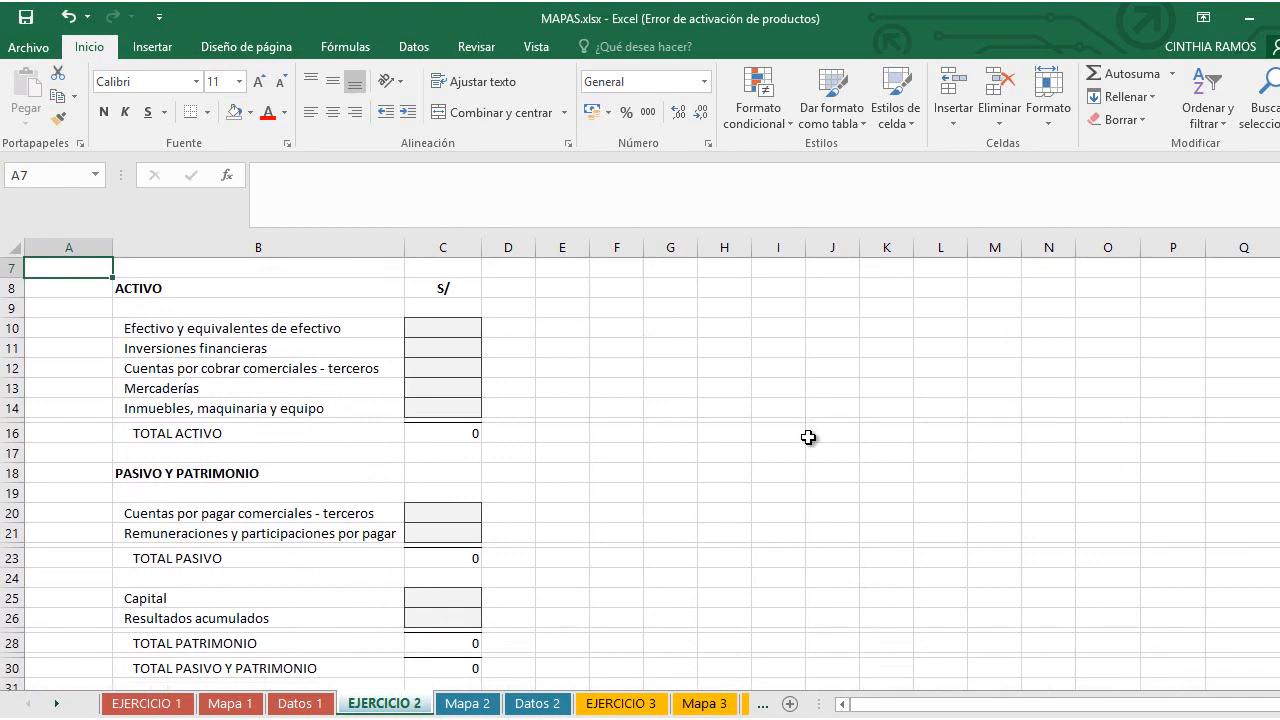
{"action": "scroll", "coordinate": [808, 437], "scroll_direction": "up", "scroll_amount": 2}
{"action": "scroll", "coordinate": [578, 640], "scroll_direction": "up", "scroll_amount": 3}
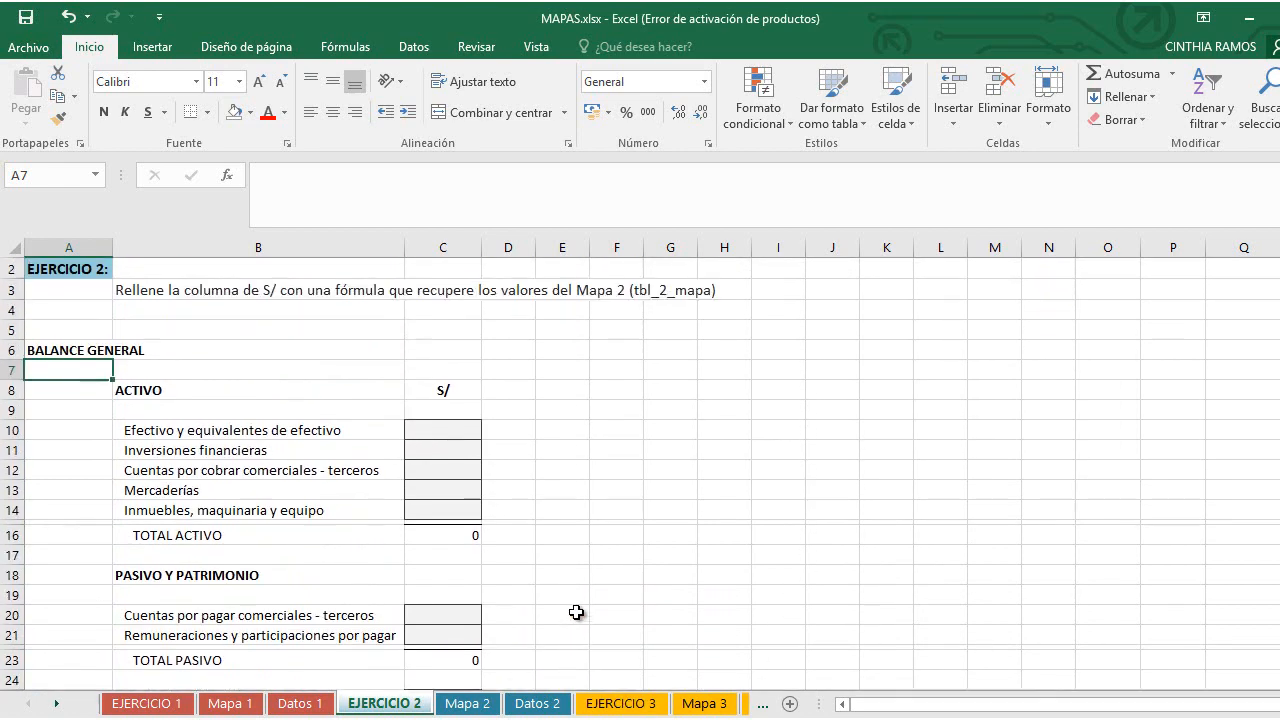
{"action": "left_click", "coordinate": [538, 703]}
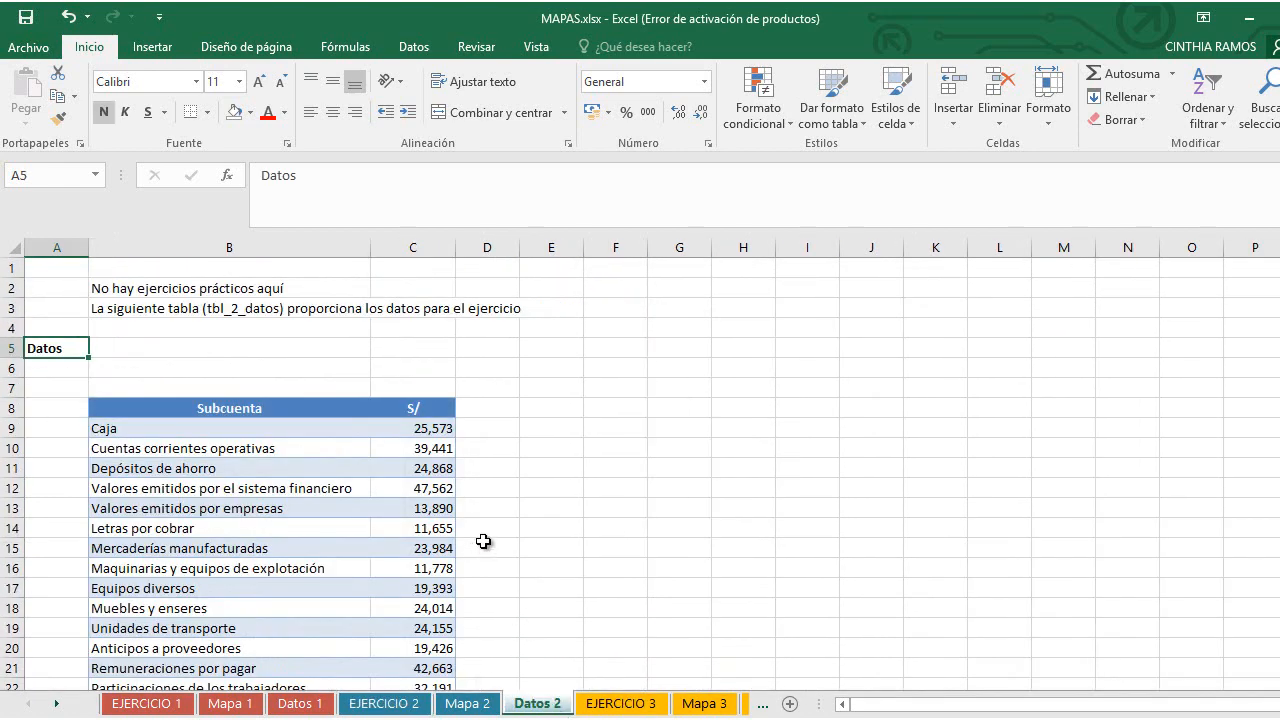
{"action": "scroll", "coordinate": [483, 541], "scroll_direction": "down", "scroll_amount": 2}
{"action": "scroll", "coordinate": [486, 454], "scroll_direction": "up", "scroll_amount": 1}
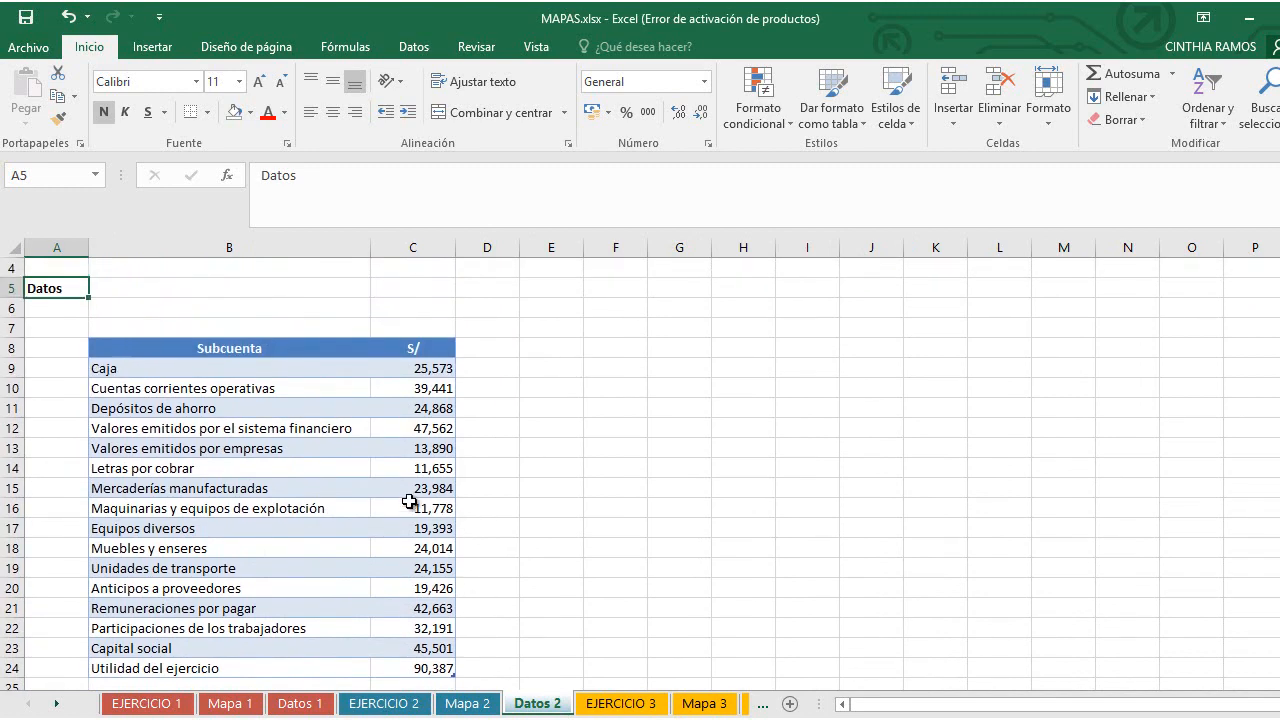
{"action": "scroll", "coordinate": [365, 474], "scroll_direction": "down", "scroll_amount": 1}
{"action": "left_click_drag", "start_coordinate": [214, 305], "coordinate": [258, 617]}
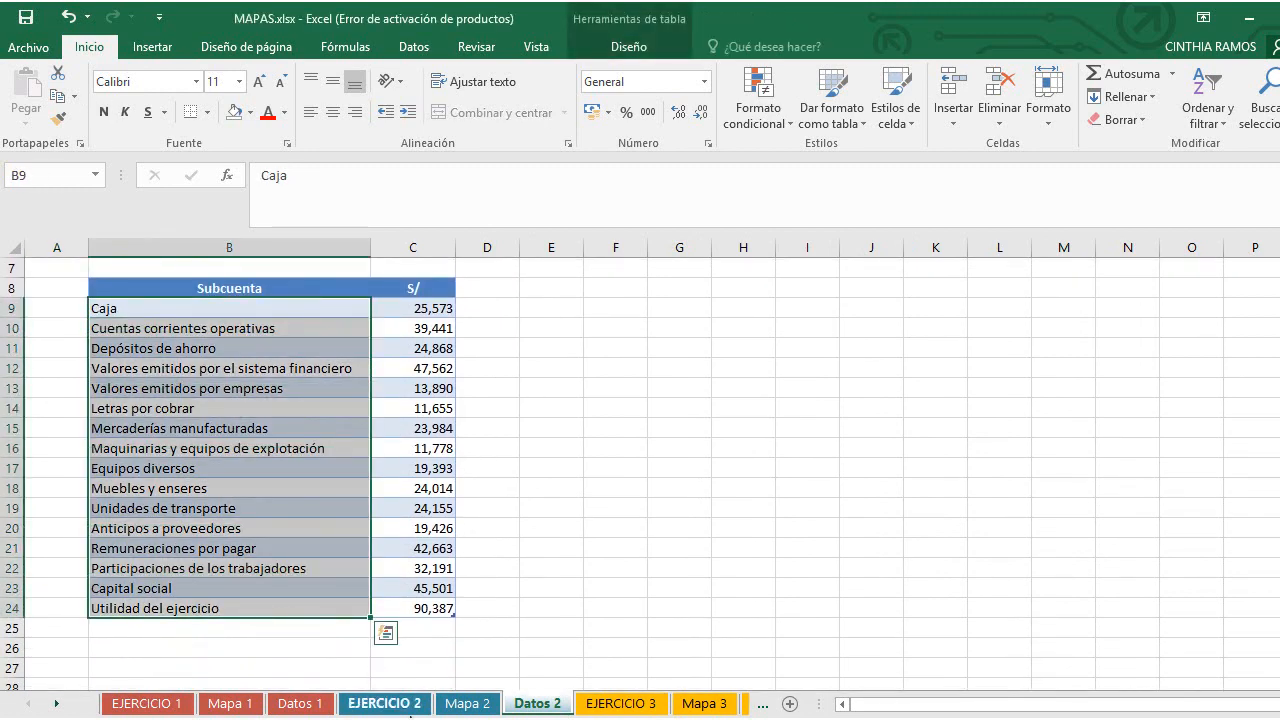
{"action": "left_click", "coordinate": [378, 703]}
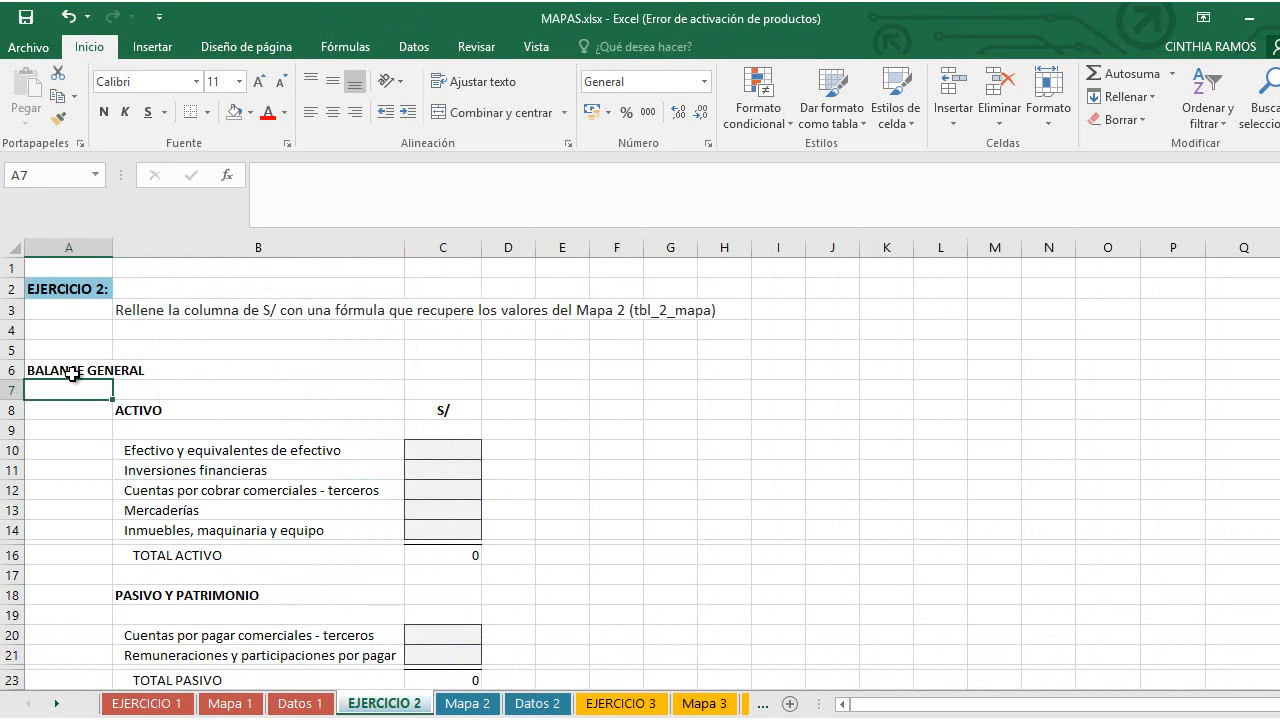
{"action": "left_click_drag", "start_coordinate": [190, 442], "coordinate": [172, 532]}
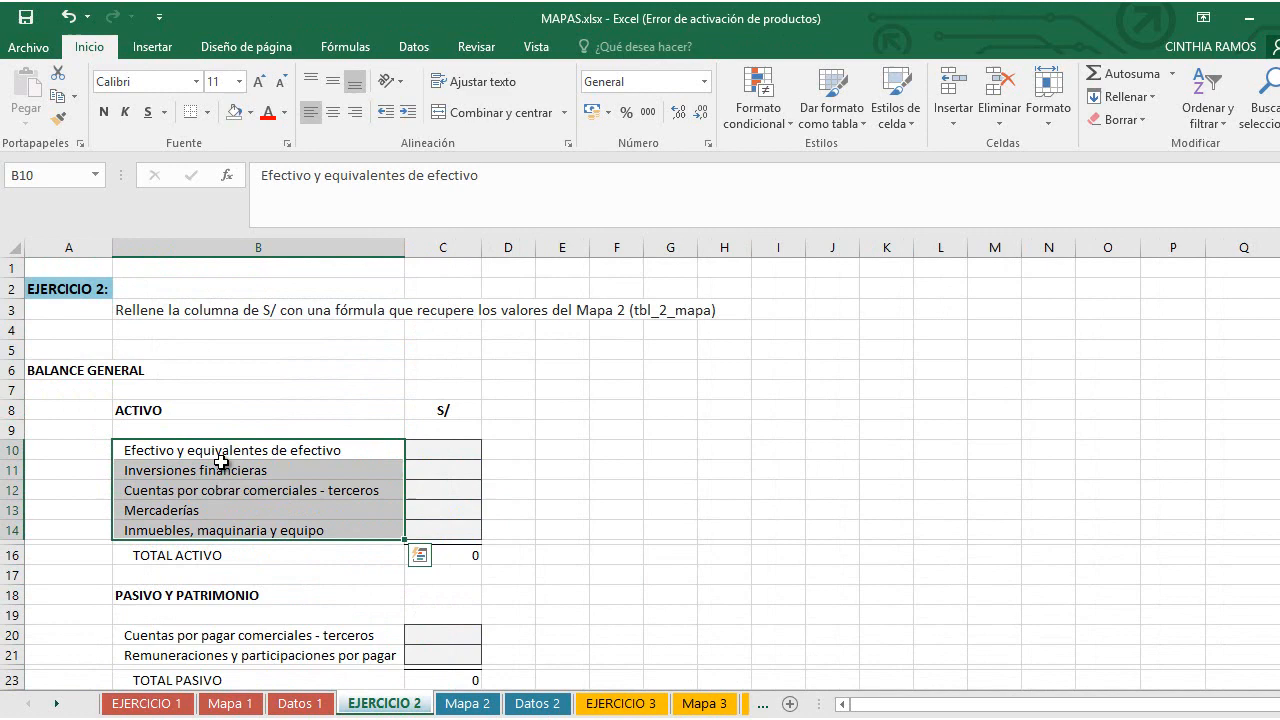
{"action": "left_click", "coordinate": [430, 449]}
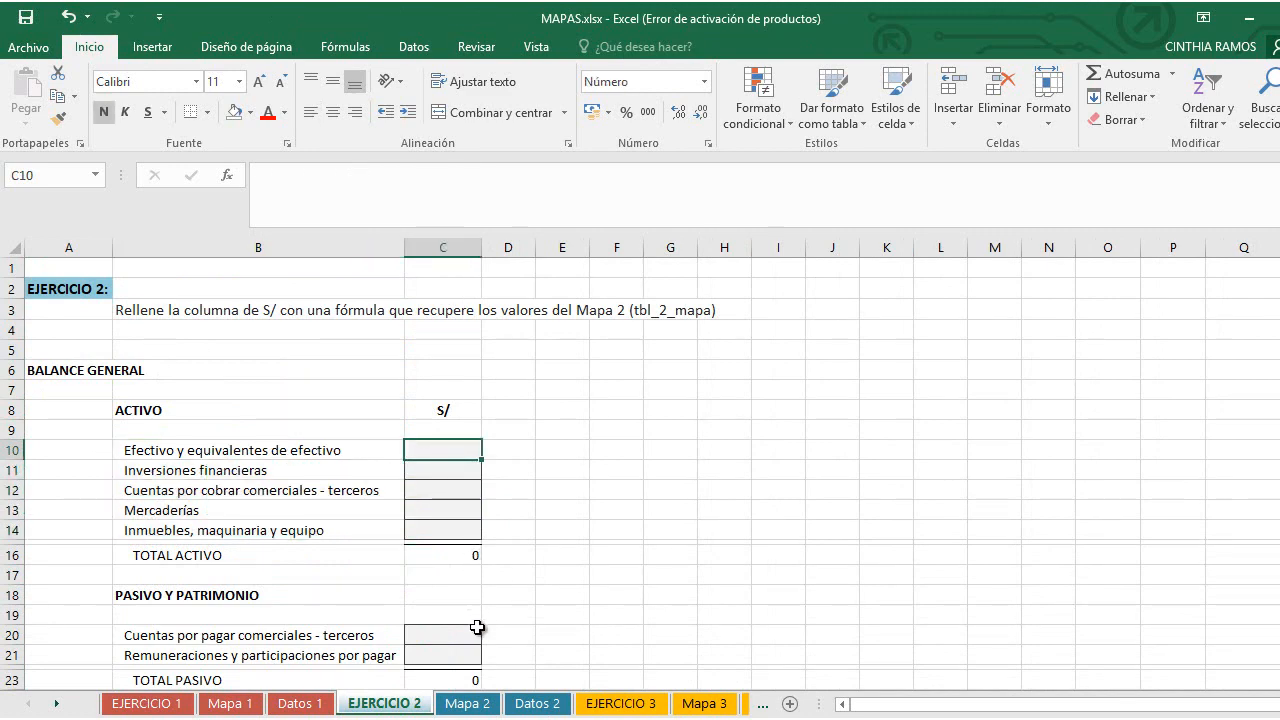
Step: Examine how Mapa 2 relates each Subcuenta to a Cuenta, and compare its empty S/ column with the amounts in Datos 2
{"action": "left_click", "coordinate": [462, 704]}
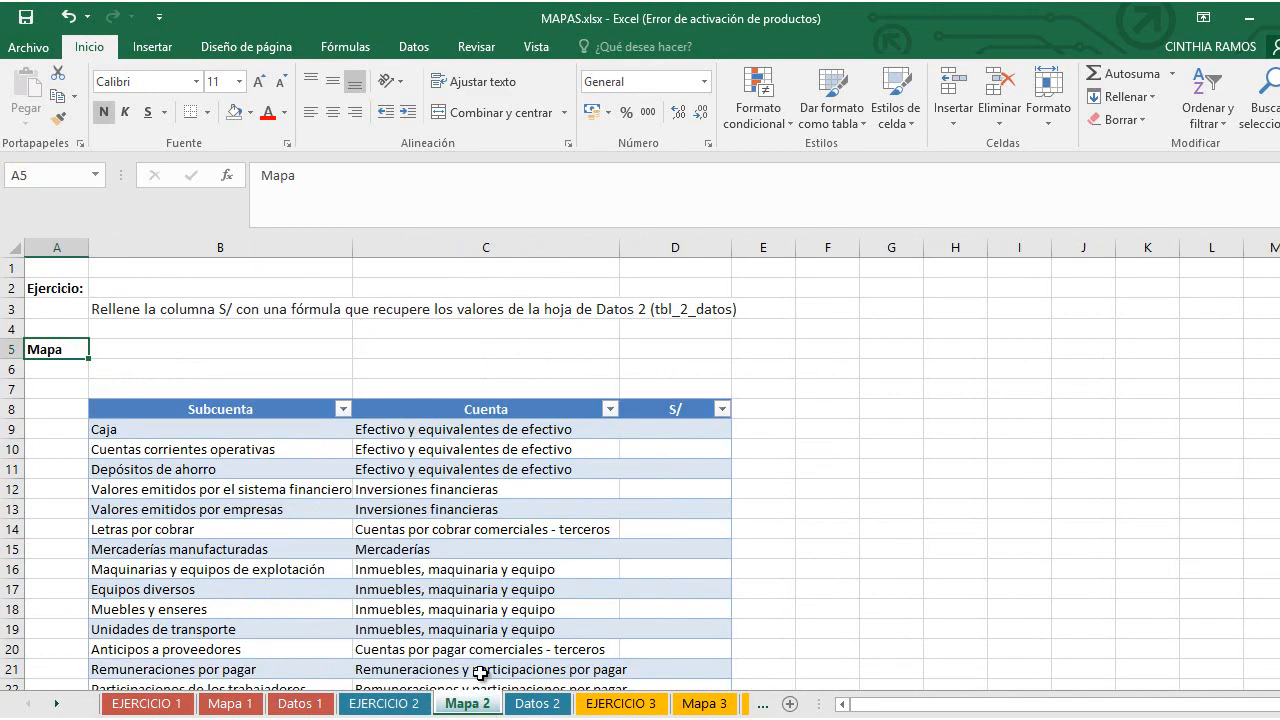
{"action": "left_click", "coordinate": [205, 424]}
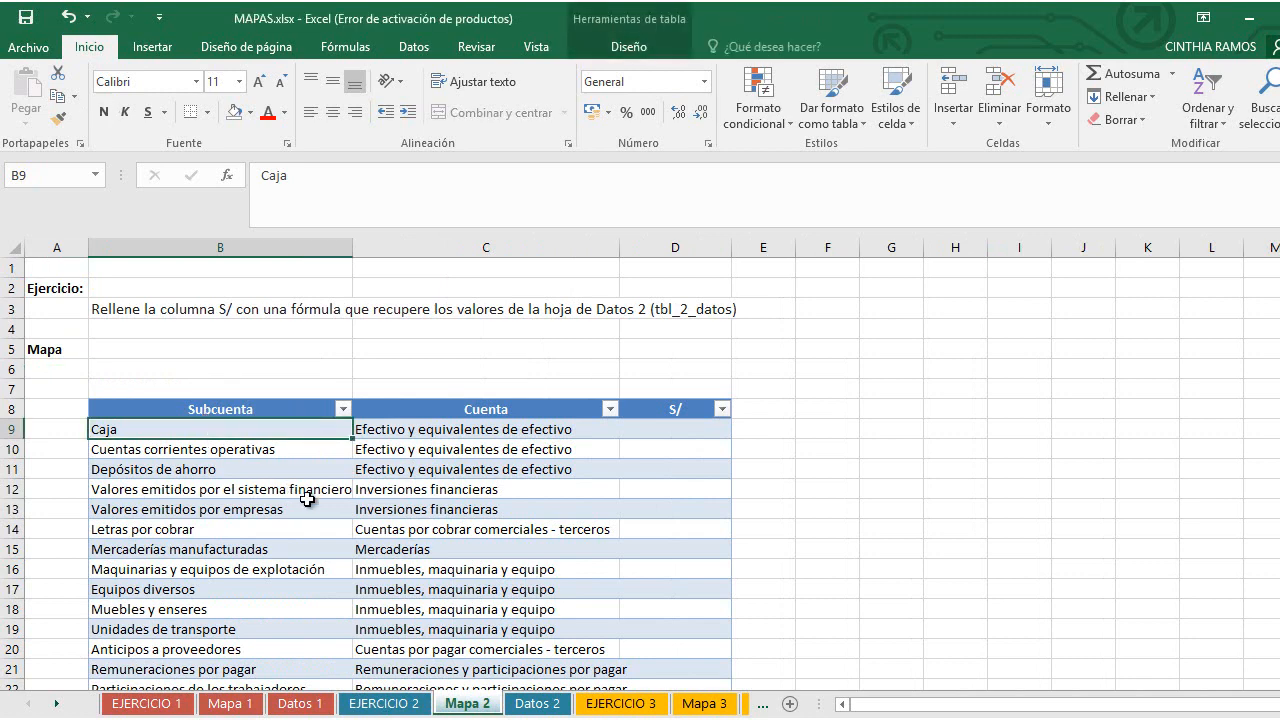
{"action": "scroll", "coordinate": [310, 500], "scroll_direction": "down", "scroll_amount": 1}
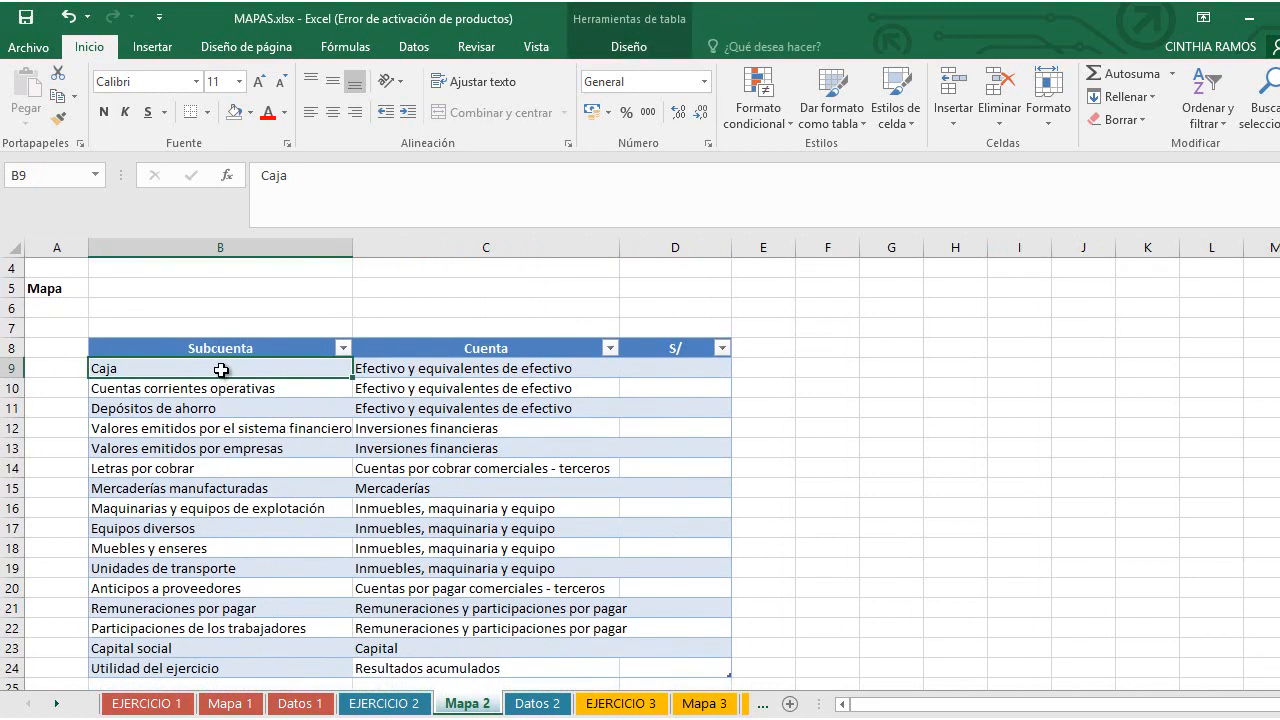
{"action": "left_click_drag", "start_coordinate": [200, 368], "coordinate": [175, 668]}
{"action": "scroll", "coordinate": [171, 600], "scroll_direction": "down", "scroll_amount": 1}
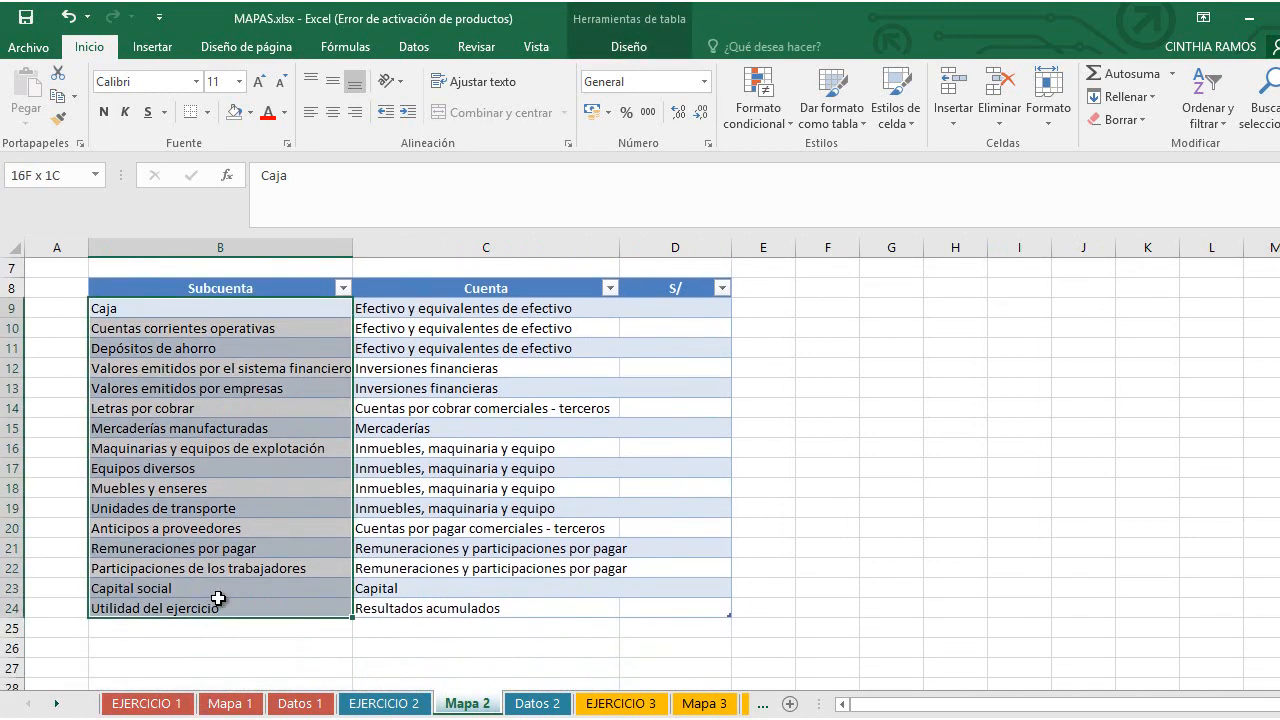
{"action": "scroll", "coordinate": [355, 487], "scroll_direction": "up", "scroll_amount": 1}
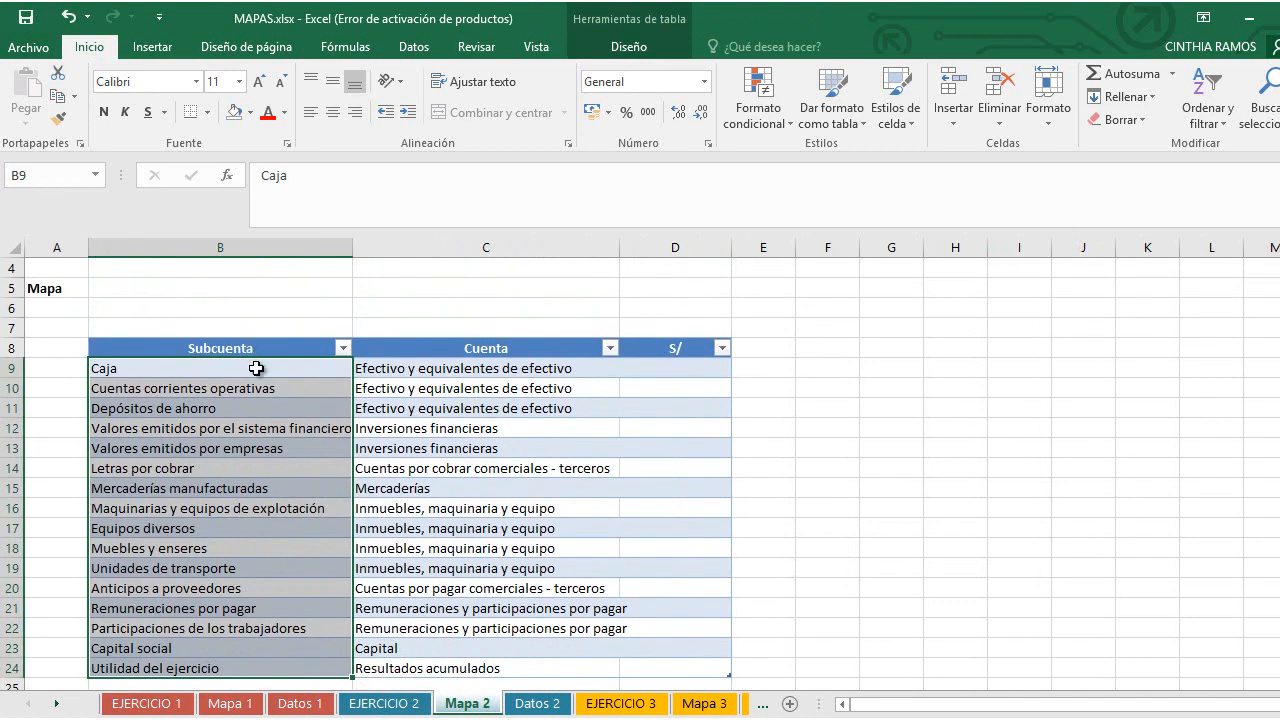
{"action": "left_click_drag", "start_coordinate": [256, 368], "coordinate": [330, 565]}
{"action": "left_click", "coordinate": [412, 370]}
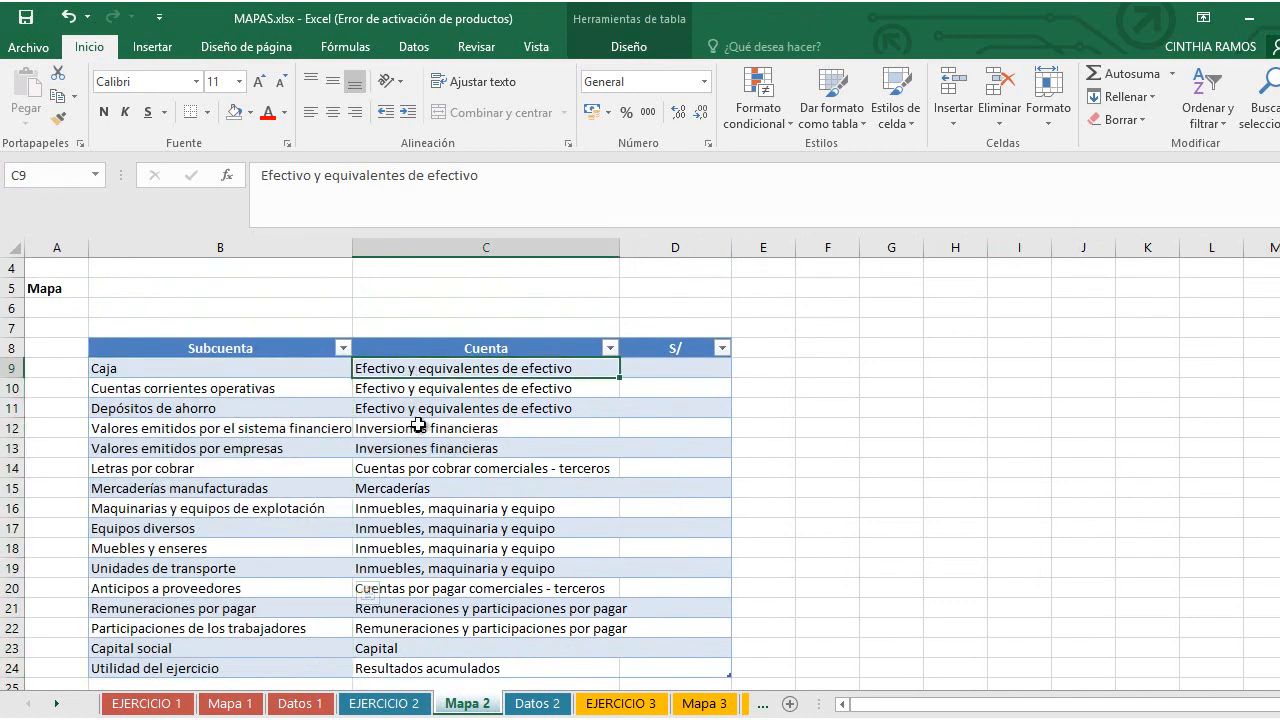
{"action": "left_click_drag", "start_coordinate": [418, 425], "coordinate": [368, 648]}
{"action": "scroll", "coordinate": [394, 506], "scroll_direction": "down", "scroll_amount": 1}
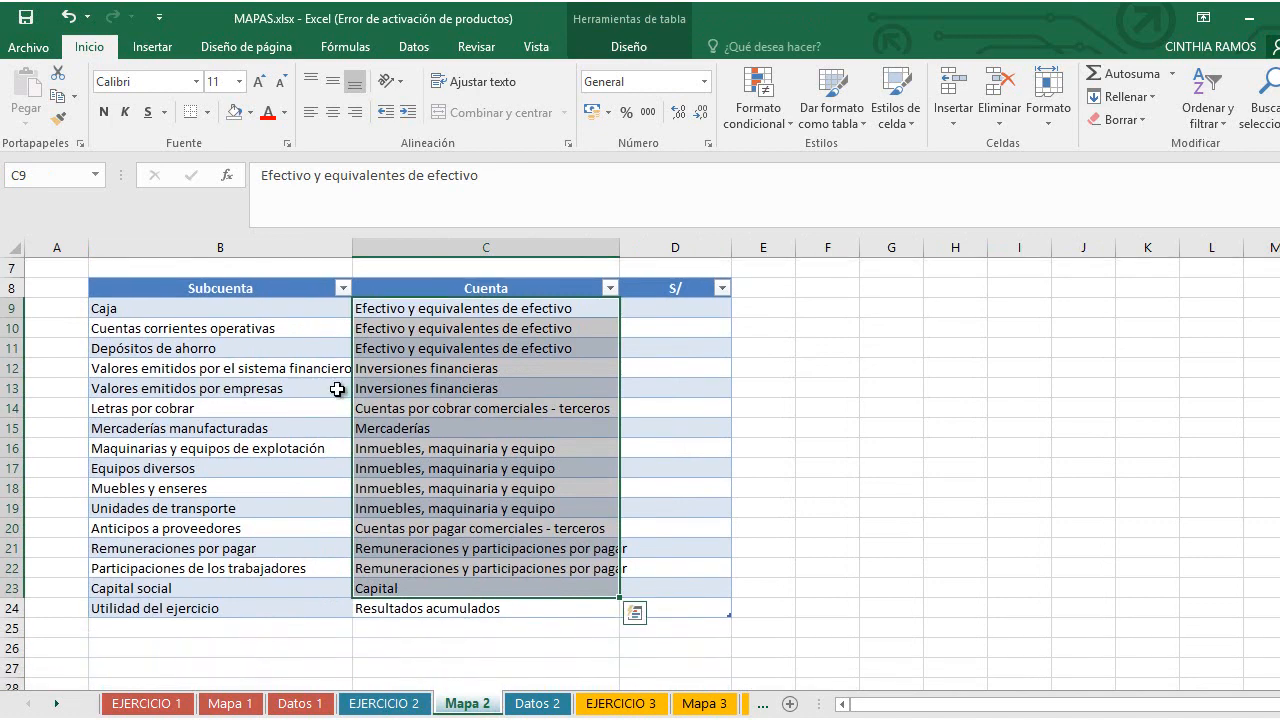
{"action": "left_click", "coordinate": [496, 330]}
{"action": "left_click", "coordinate": [660, 312]}
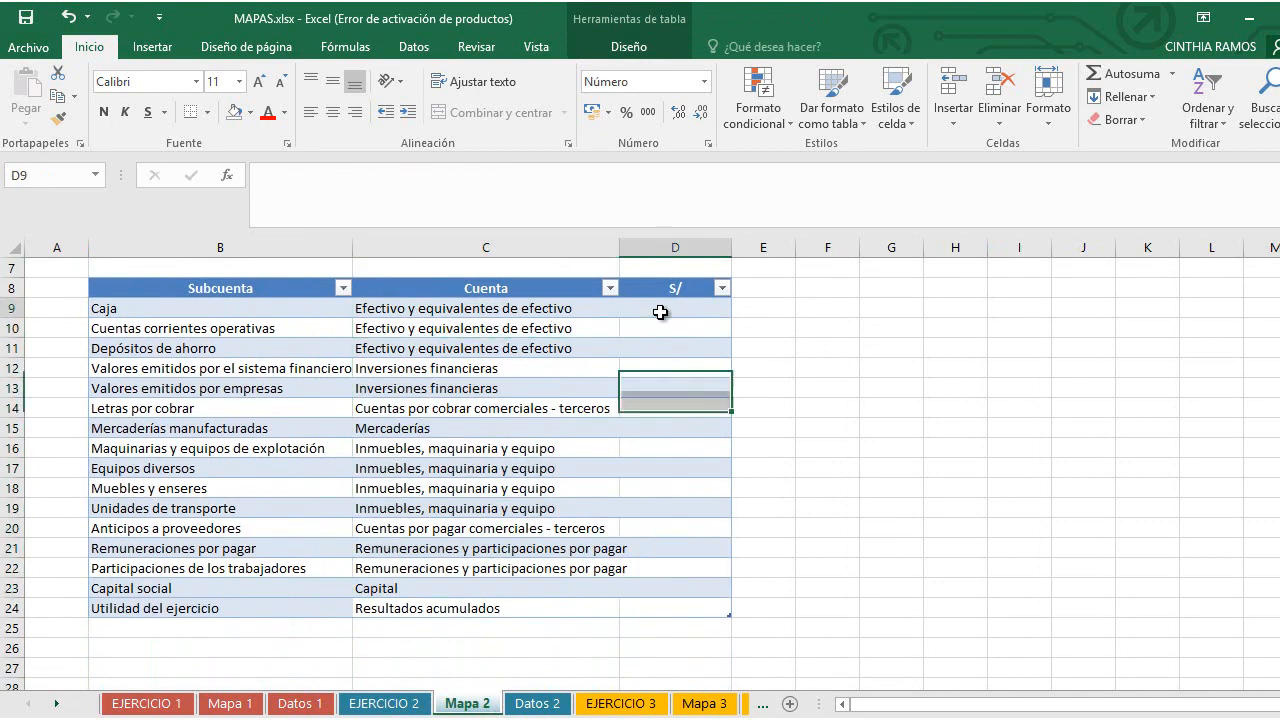
{"action": "left_click_drag", "start_coordinate": [660, 312], "coordinate": [689, 600]}
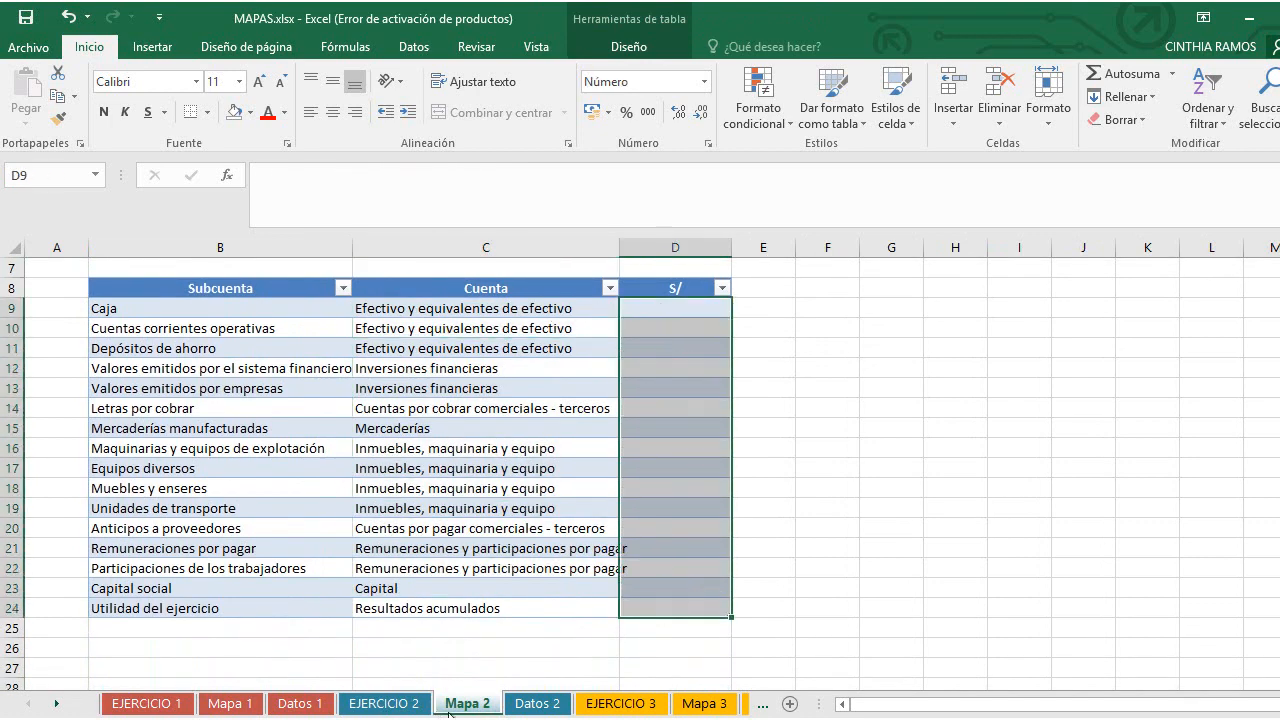
{"action": "left_click", "coordinate": [537, 703]}
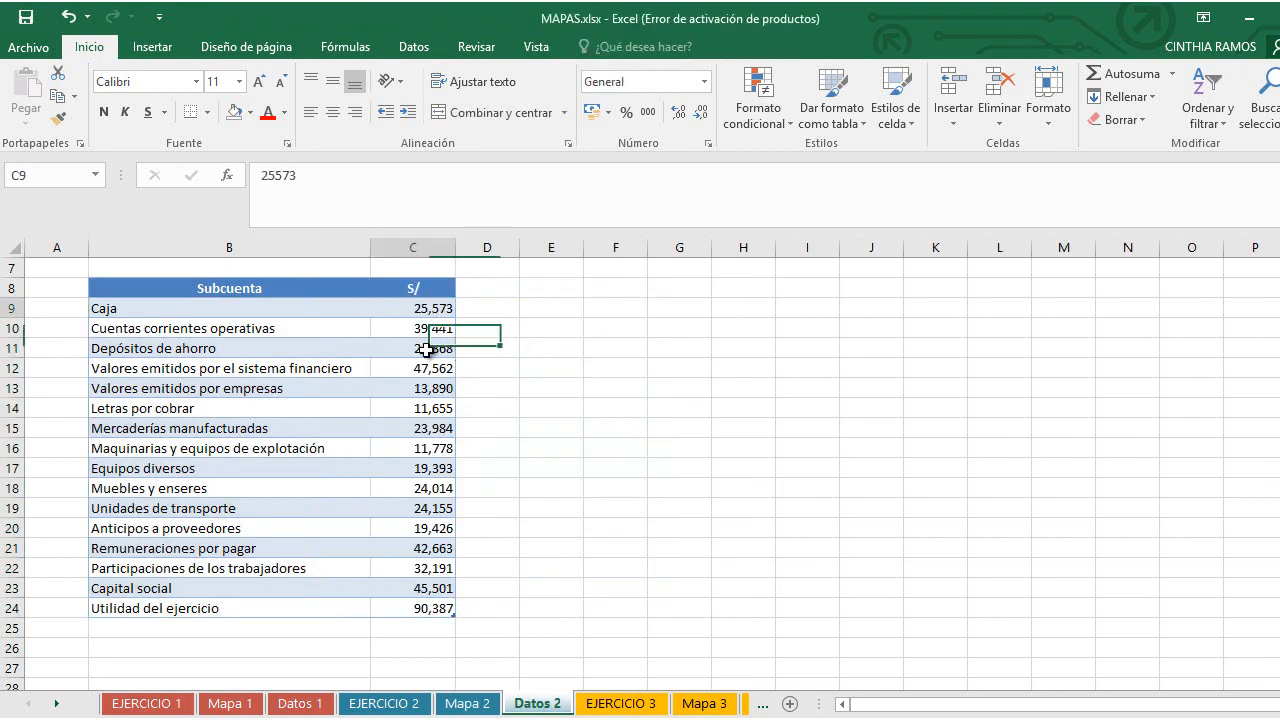
{"action": "left_click_drag", "start_coordinate": [427, 349], "coordinate": [443, 611]}
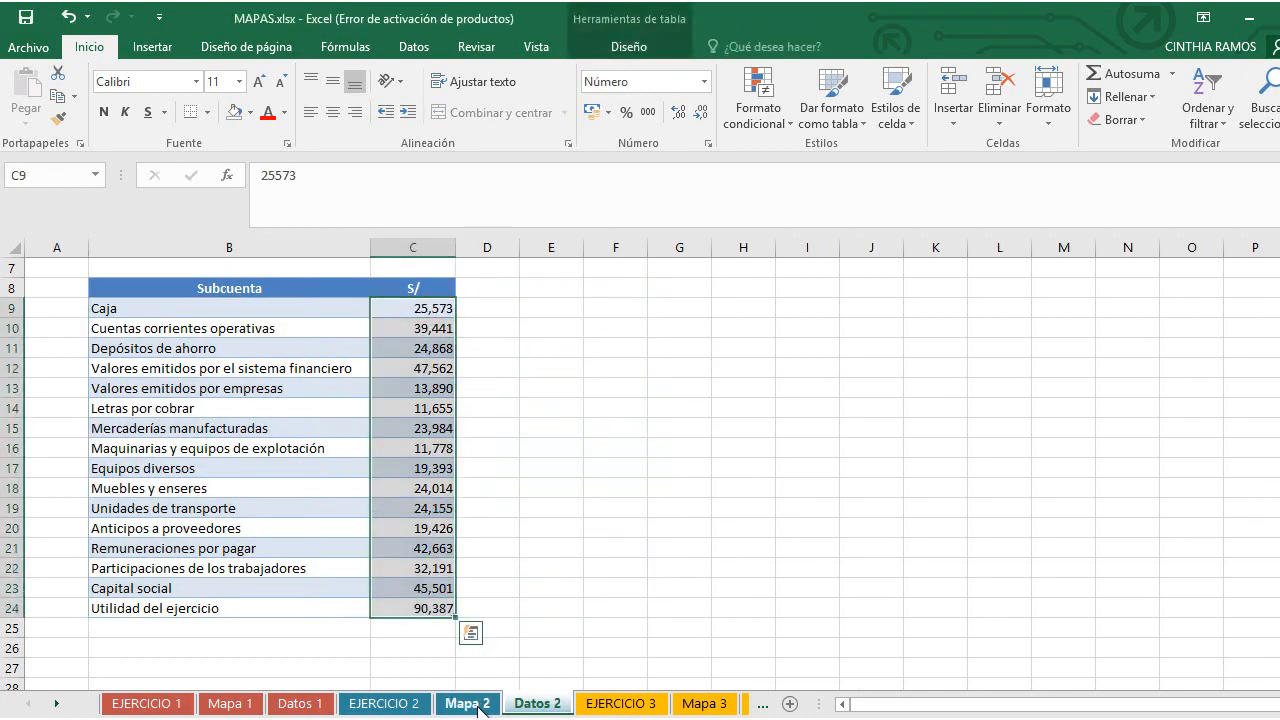
Step: In cell D9 of Mapa 2, begin a SUMAR.SI.CONJUNTO formula with tbl_2_datos[S/] as the sum range
{"action": "left_click", "coordinate": [479, 706]}
{"action": "left_click", "coordinate": [660, 310]}
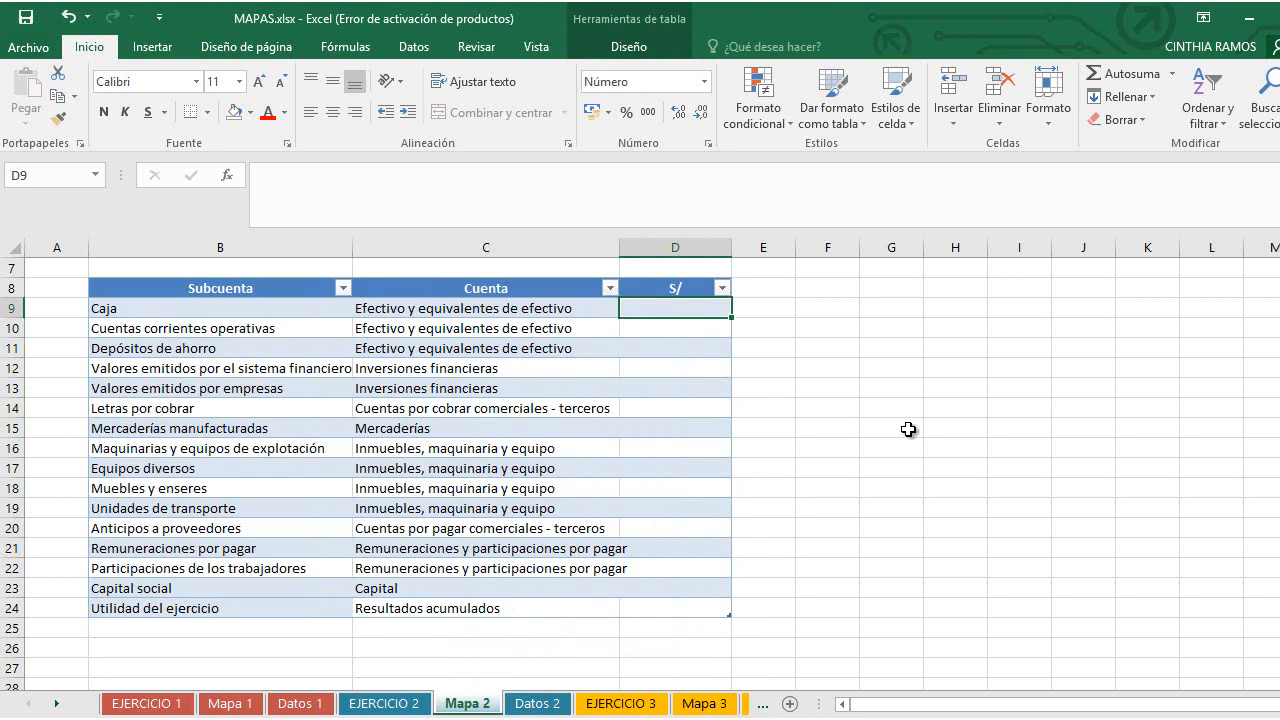
{"action": "type", "text": "+su"}
{"action": "double_click", "coordinate": [743, 414]}
{"action": "type", "text": "tbl"}
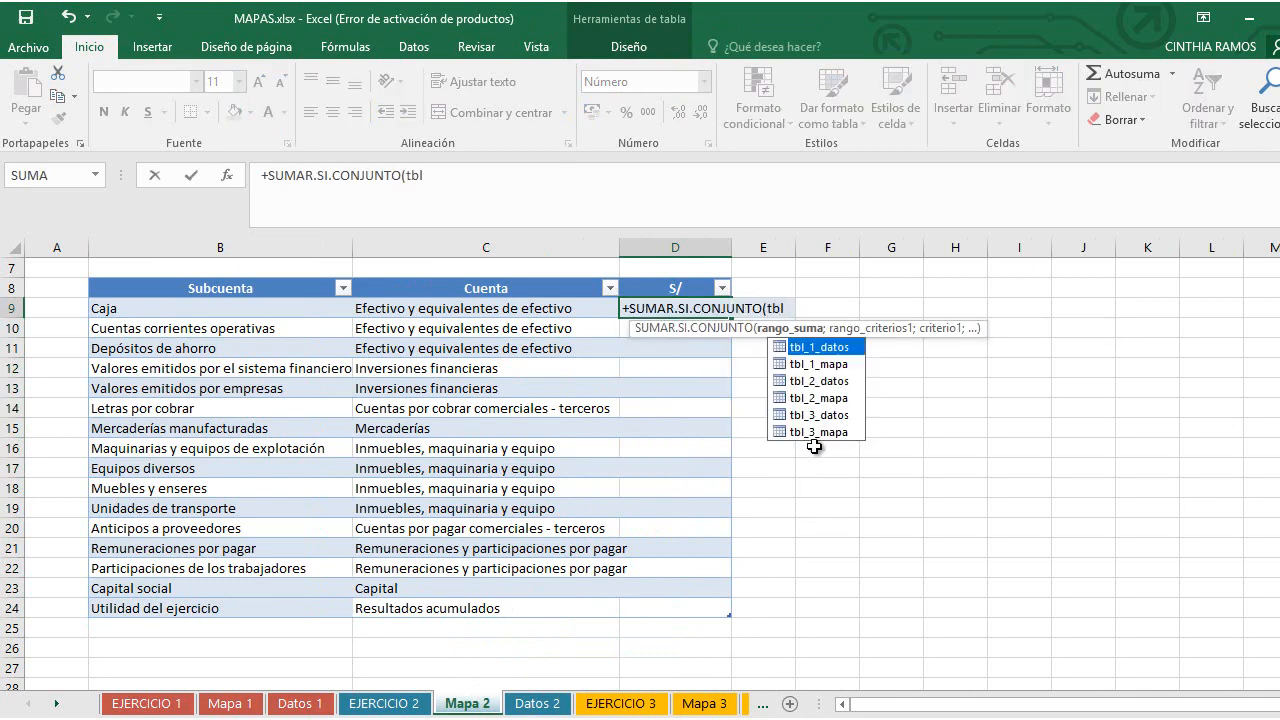
{"action": "double_click", "coordinate": [834, 381]}
{"action": "type", "text": "[S/];tbl"}
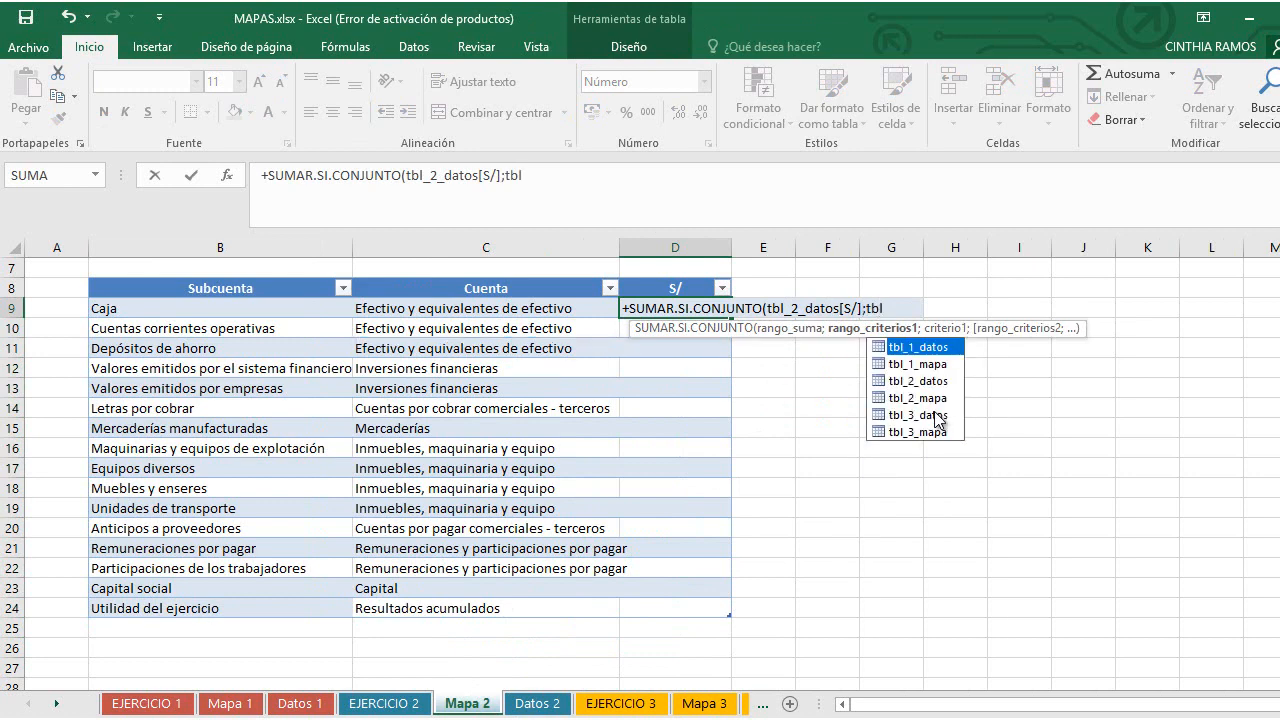
Step: Complete the formula with tbl_2_datos[Subcuenta] as the criteria range and the same row's Subcuenta cell as the criterion, then check the S/ column
{"action": "double_click", "coordinate": [918, 381]}
{"action": "type", "text": "["}
{"action": "double_click", "coordinate": [975, 347]}
{"action": "type", "text": "];"}
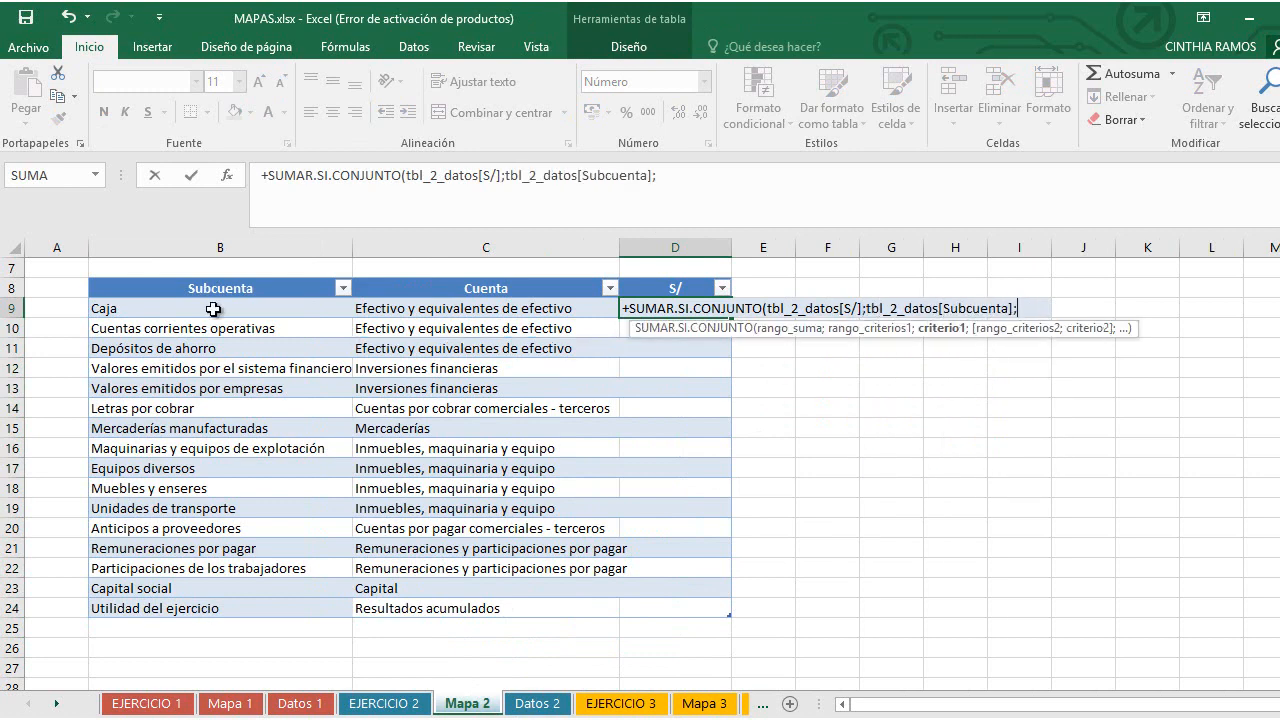
{"action": "left_click", "coordinate": [337, 309]}
{"action": "key", "text": "Return"}
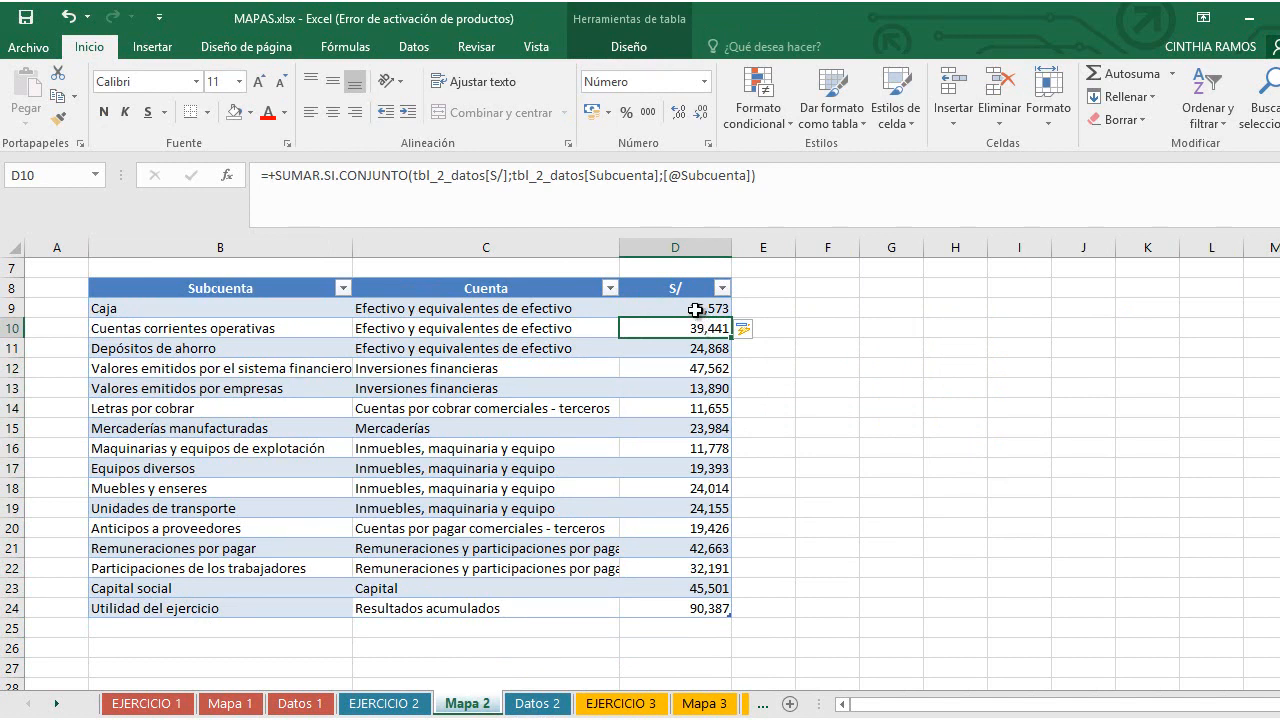
{"action": "left_click_drag", "start_coordinate": [695, 310], "coordinate": [704, 592]}
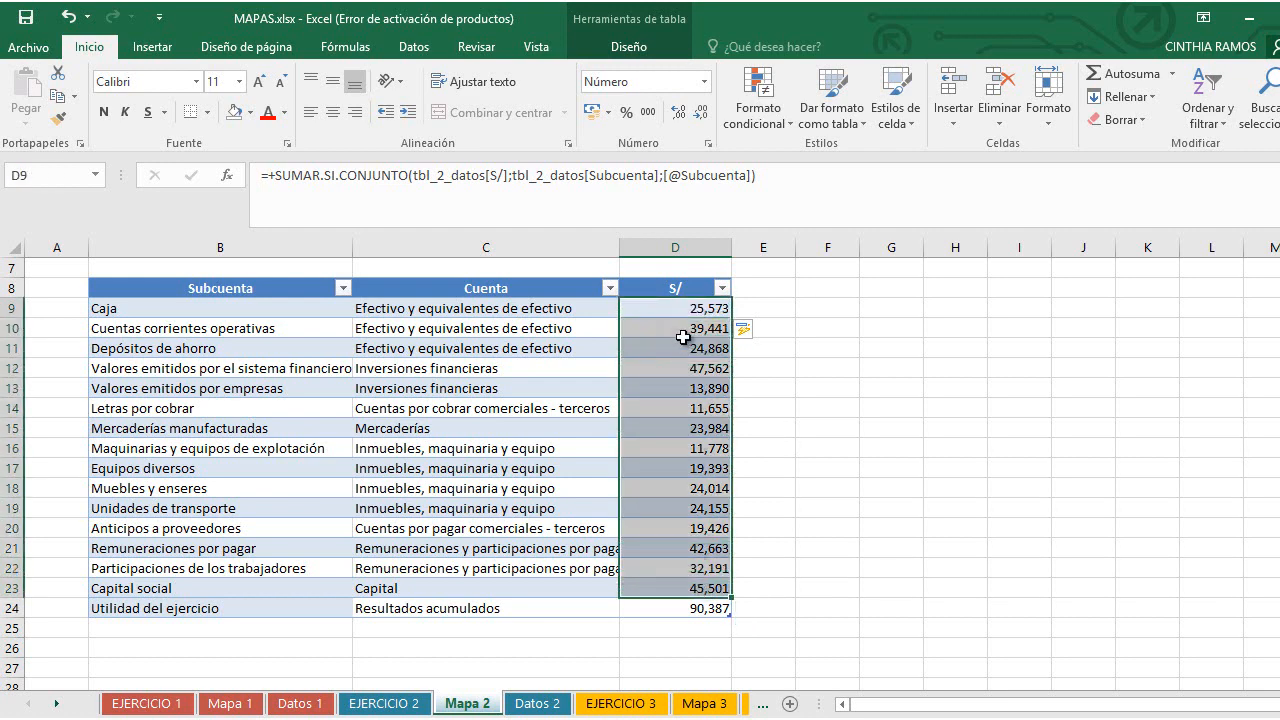
{"action": "left_click", "coordinate": [678, 327]}
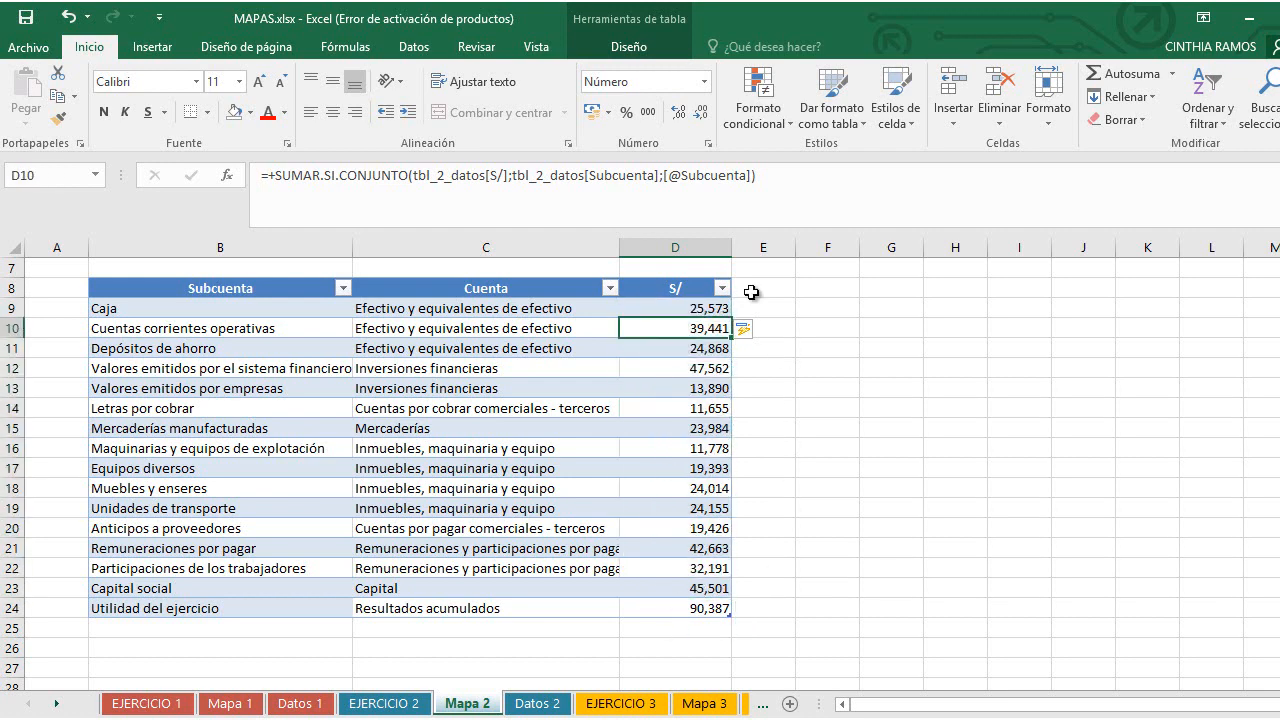
Step: In cell C10 of EJERCICIO 2, begin a SUMAR.SI.CONJUNTO formula with tbl_2_mapa[S/] as the sum range
{"action": "left_click", "coordinate": [404, 704]}
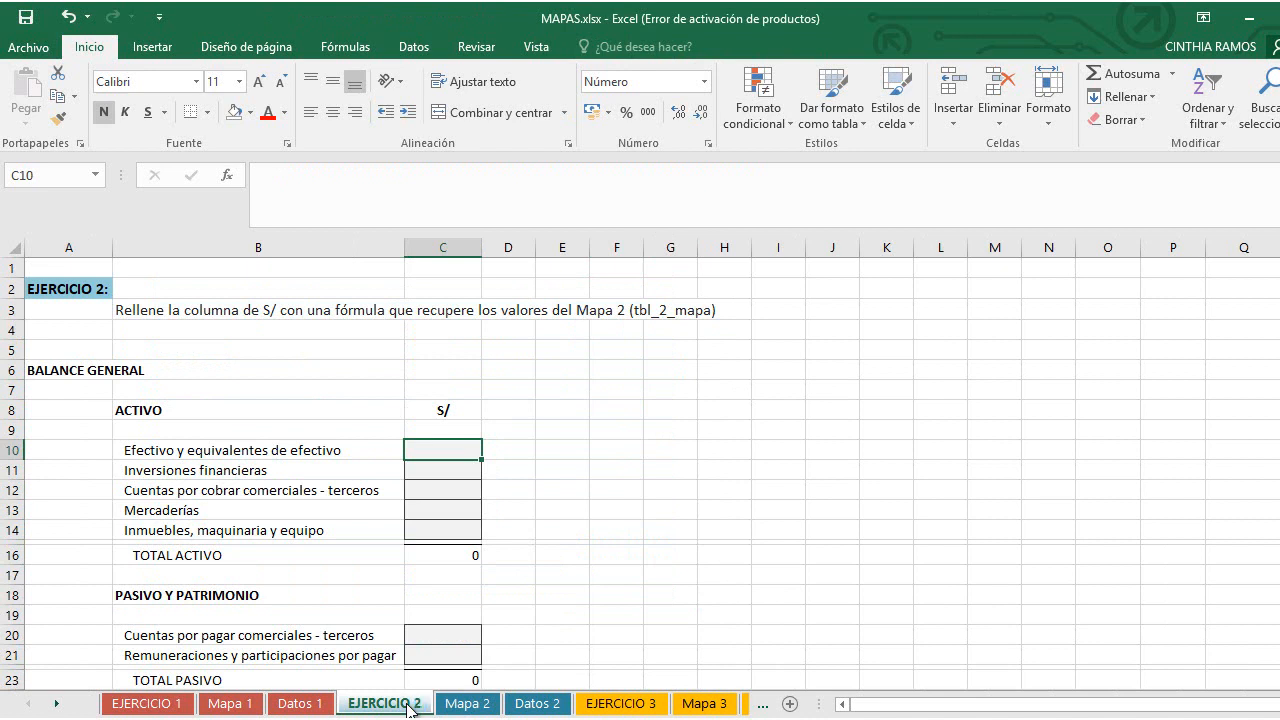
{"action": "type", "text": "+sum"}
{"action": "double_click", "coordinate": [463, 560]}
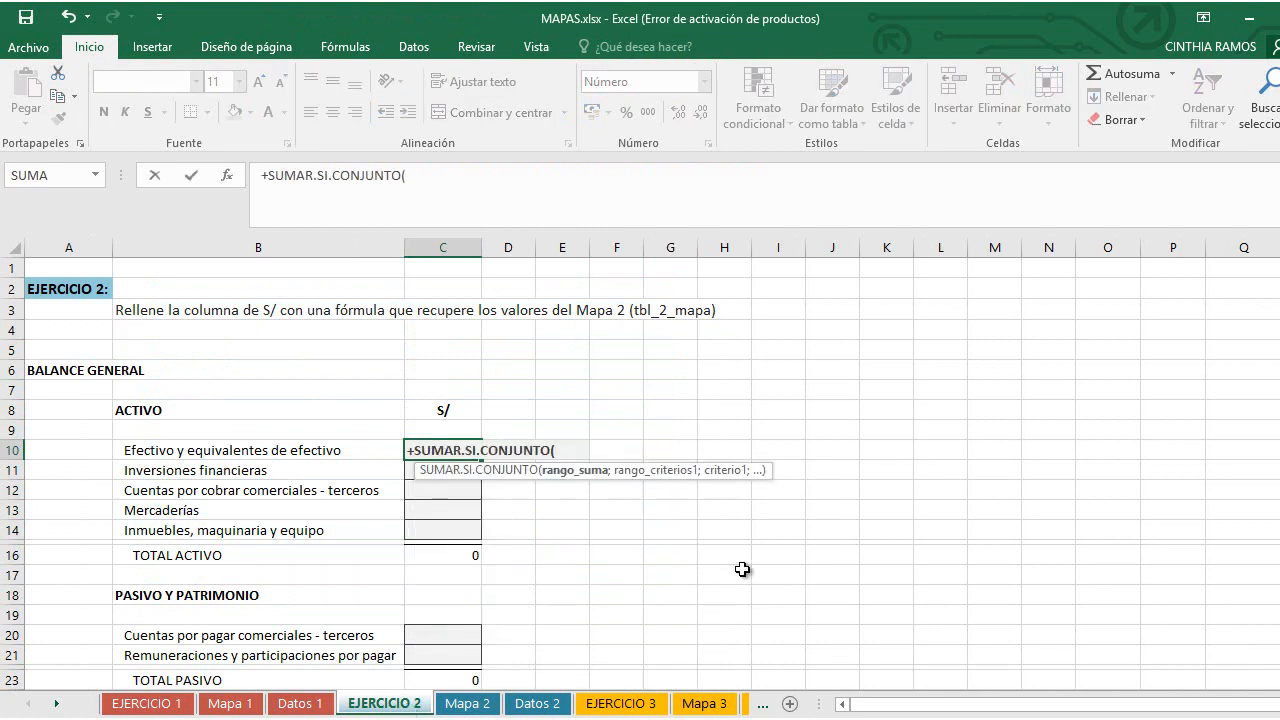
{"action": "type", "text": "tbl"}
{"action": "double_click", "coordinate": [607, 540]}
{"action": "type", "text": "["}
{"action": "double_click", "coordinate": [726, 525]}
{"action": "type", "text": "];"}
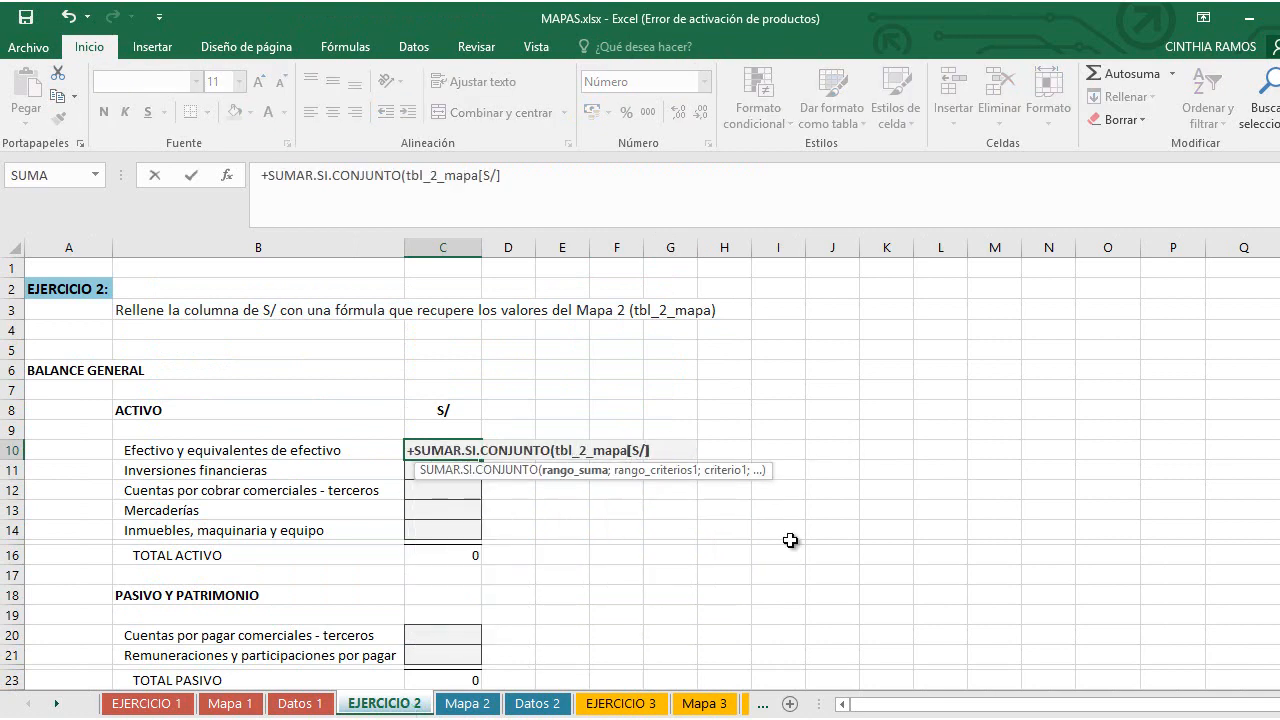
Step: Complete the formula with tbl_2_mapa[Cuenta] as the criteria range and cell B10 as the criterion
{"action": "type", "text": "tbl"}
{"action": "double_click", "coordinate": [715, 540]}
{"action": "type", "text": "["}
{"action": "double_click", "coordinate": [799, 507]}
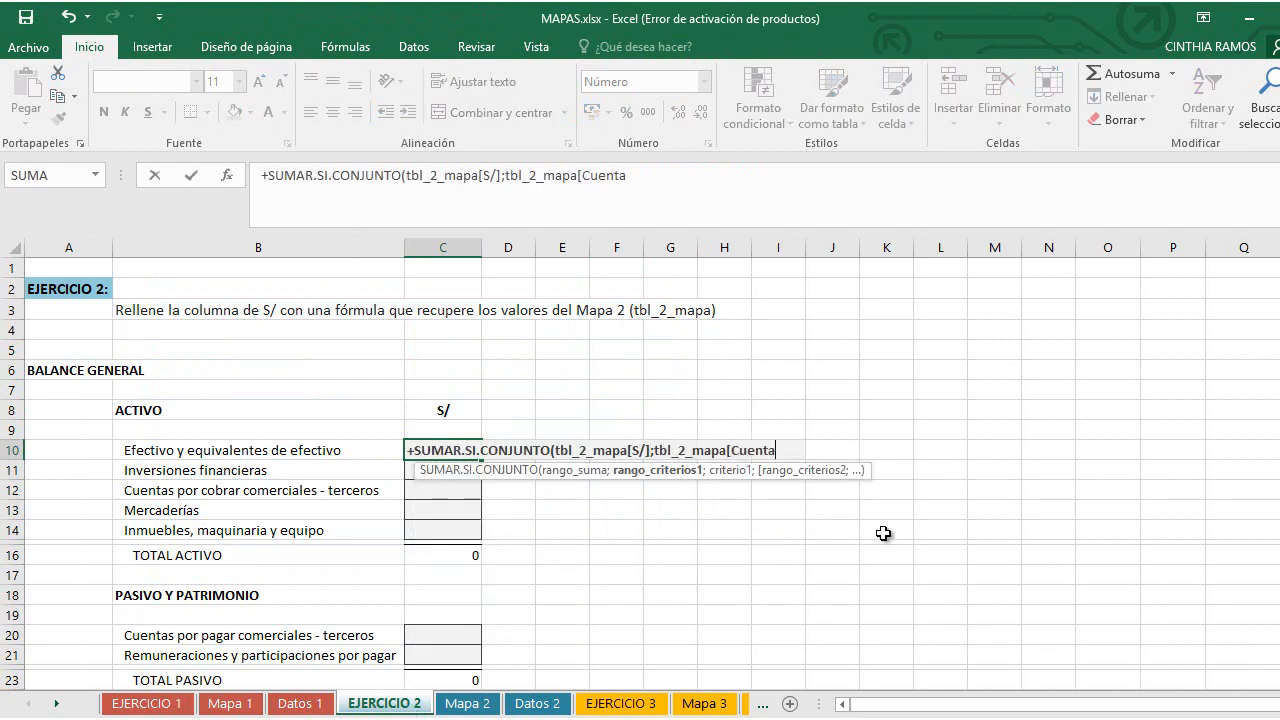
{"action": "type", "text": "];"}
{"action": "left_click", "coordinate": [335, 450]}
{"action": "key", "text": "Return"}
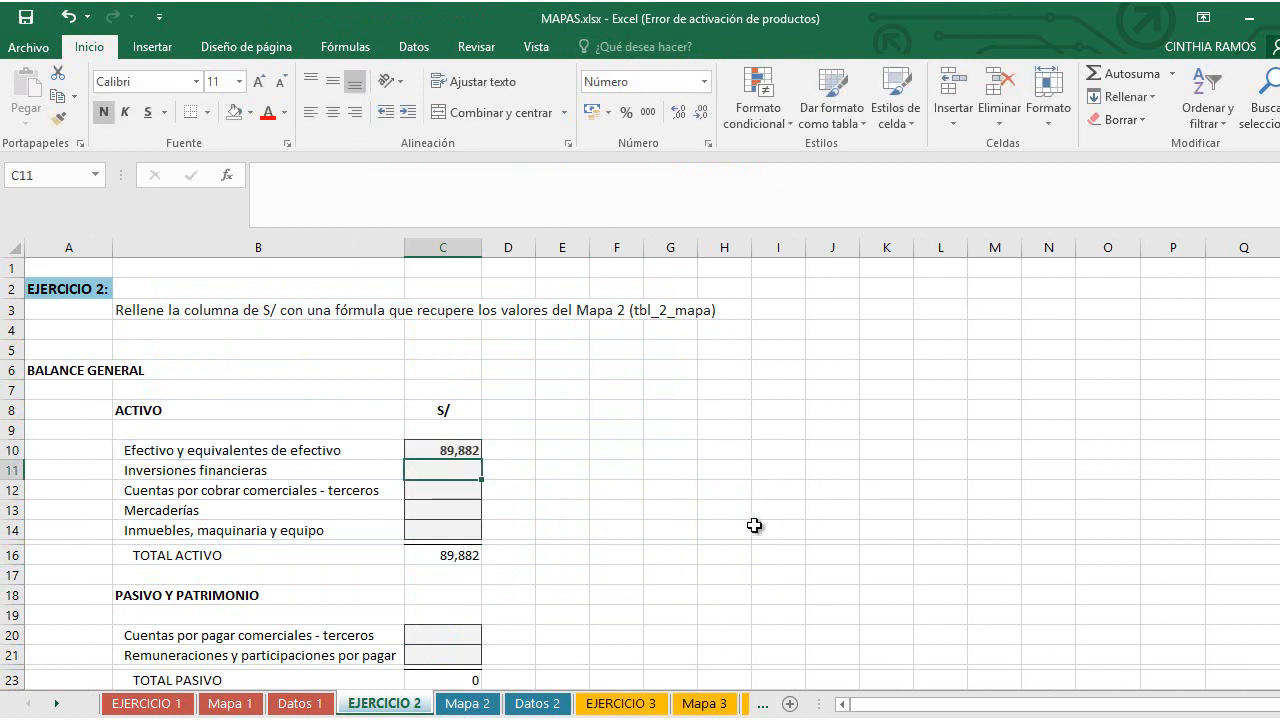
Step: Copy the formula from C10 into the remaining ACTIVO accounts, cells C11 to C14
{"action": "key", "text": "Up"}
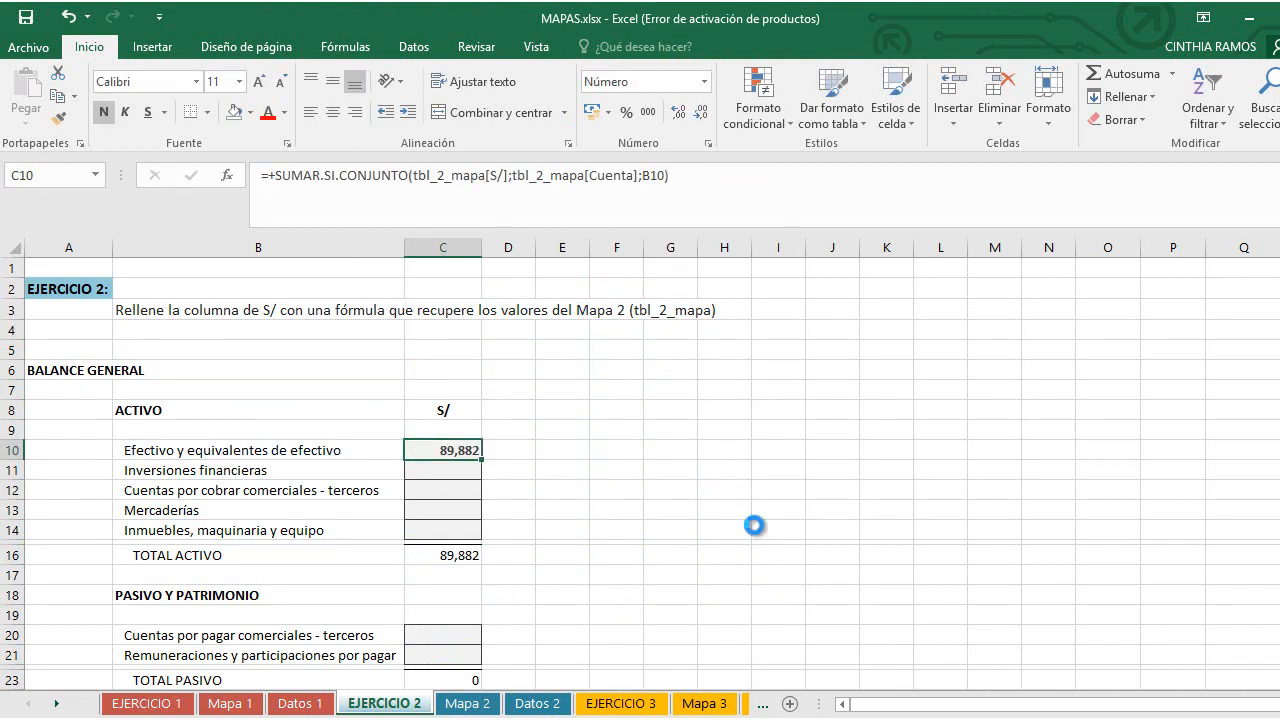
{"action": "key", "text": "ctrl+c"}
{"action": "key", "text": "Down"}
{"action": "key", "text": "shift+Down"}
{"action": "key", "text": "shift+Down"}
{"action": "key", "text": "shift+Down"}
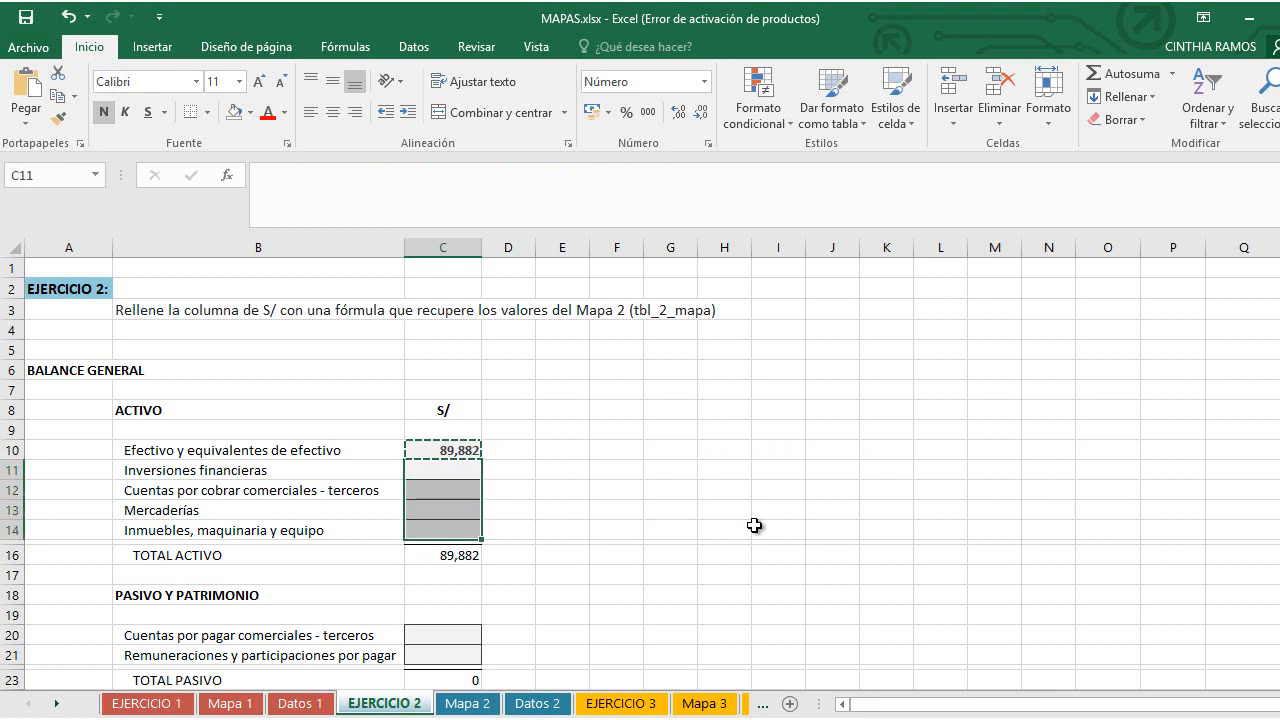
{"action": "key", "text": "ctrl+v"}
Step: Paste the copied formula into the two liability accounts under PASIVO Y PATRIMONIO, cells C20 and C21
{"action": "key", "text": "Down"}
{"action": "key", "text": "Down"}
{"action": "key", "text": "Down"}
{"action": "key", "text": "Down"}
{"action": "key", "text": "Down"}
{"action": "key", "text": "Down"}
{"action": "key", "text": "Down"}
{"action": "key", "text": "Down"}
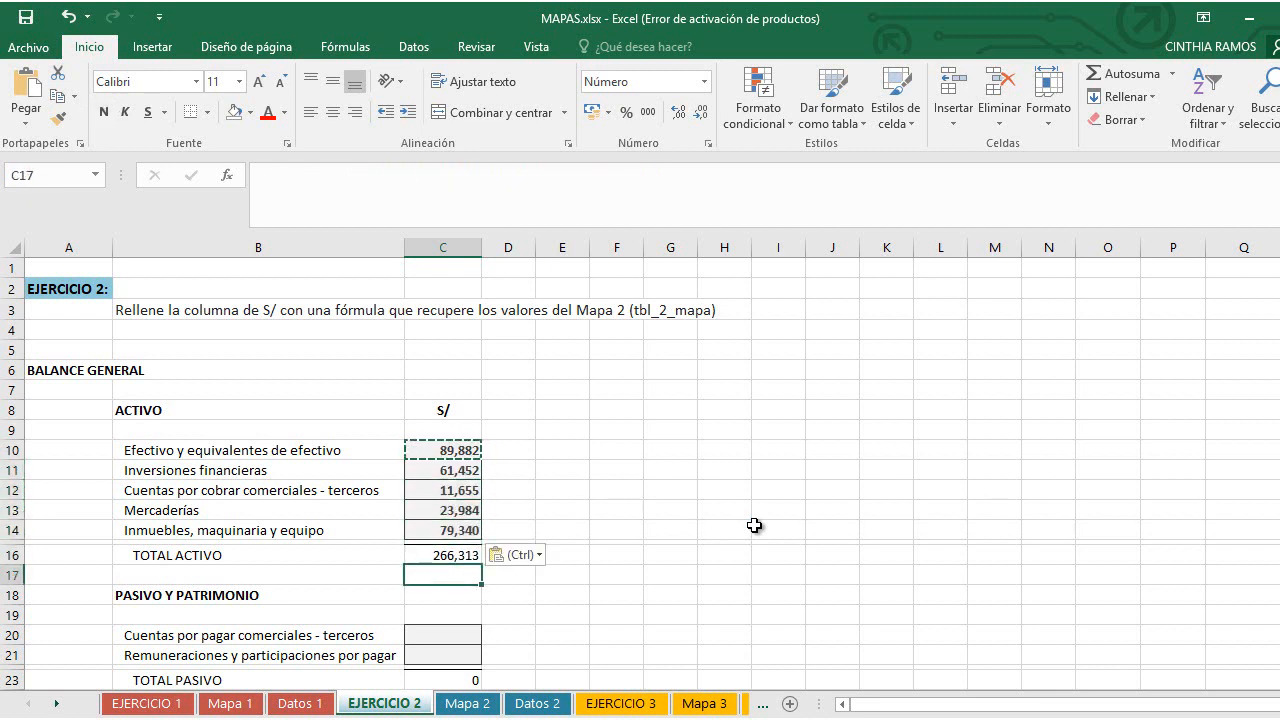
{"action": "key", "text": "shift+Down"}
{"action": "key", "text": "ctrl+v"}
Step: Paste the formula into the Capital and Resultados acumulados cells, C25 and C26, and end the copy mode
{"action": "scroll", "coordinate": [674, 443], "scroll_direction": "down", "scroll_amount": 5}
{"action": "key", "text": "Down"}
{"action": "key", "text": "Down"}
{"action": "key", "text": "Down"}
{"action": "key", "text": "Down"}
{"action": "key", "text": "shift+Down"}
{"action": "key", "text": "ctrl+v"}
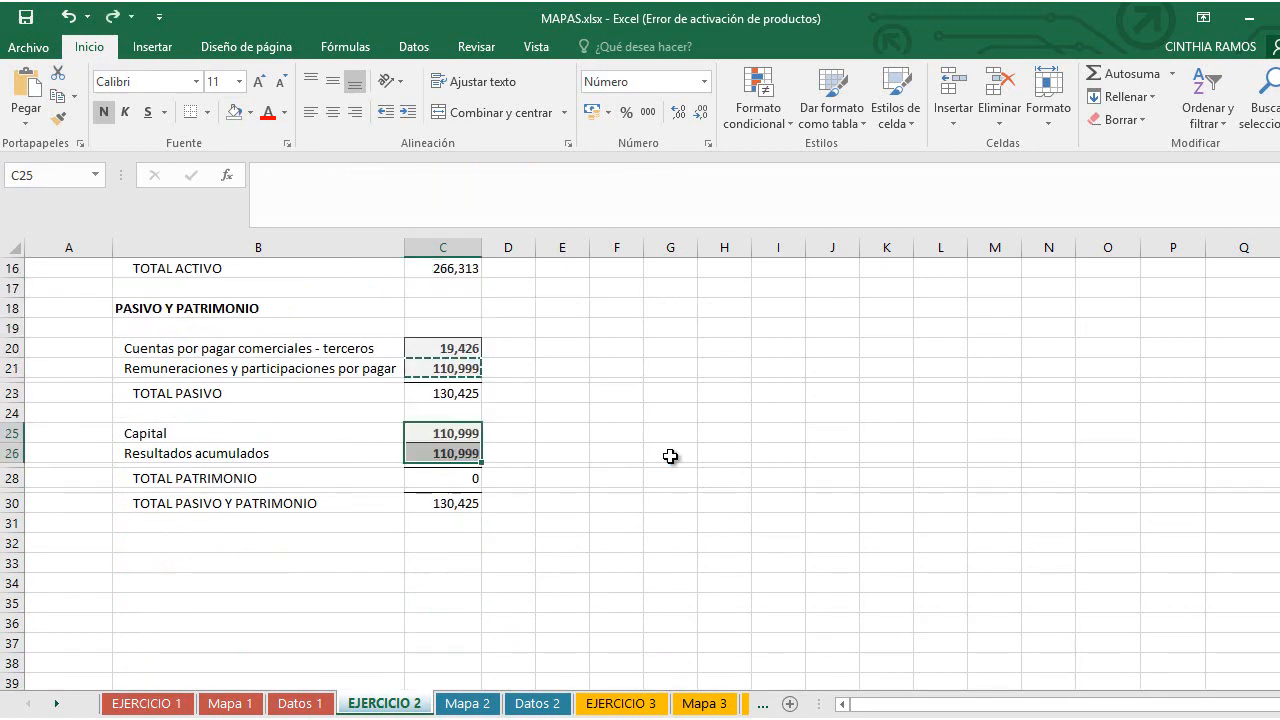
{"action": "scroll", "coordinate": [674, 443], "scroll_direction": "up", "scroll_amount": 1}
{"action": "left_click", "coordinate": [649, 451]}
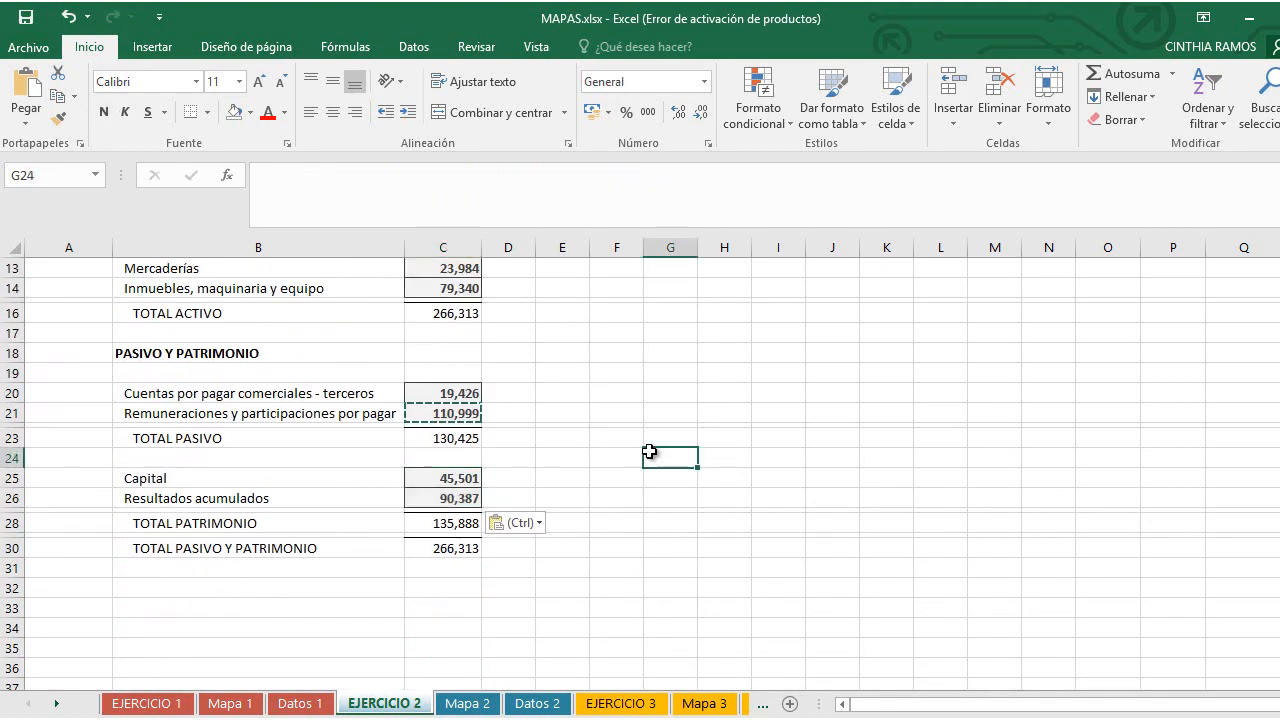
{"action": "scroll", "coordinate": [650, 420], "scroll_direction": "up", "scroll_amount": 1}
{"action": "key", "text": "Escape"}
Step: Compare TOTAL ACTIVO with TOTAL PASIVO Y PATRIMONIO to check that the balance sheet balances
{"action": "scroll", "coordinate": [650, 420], "scroll_direction": "up", "scroll_amount": 3}
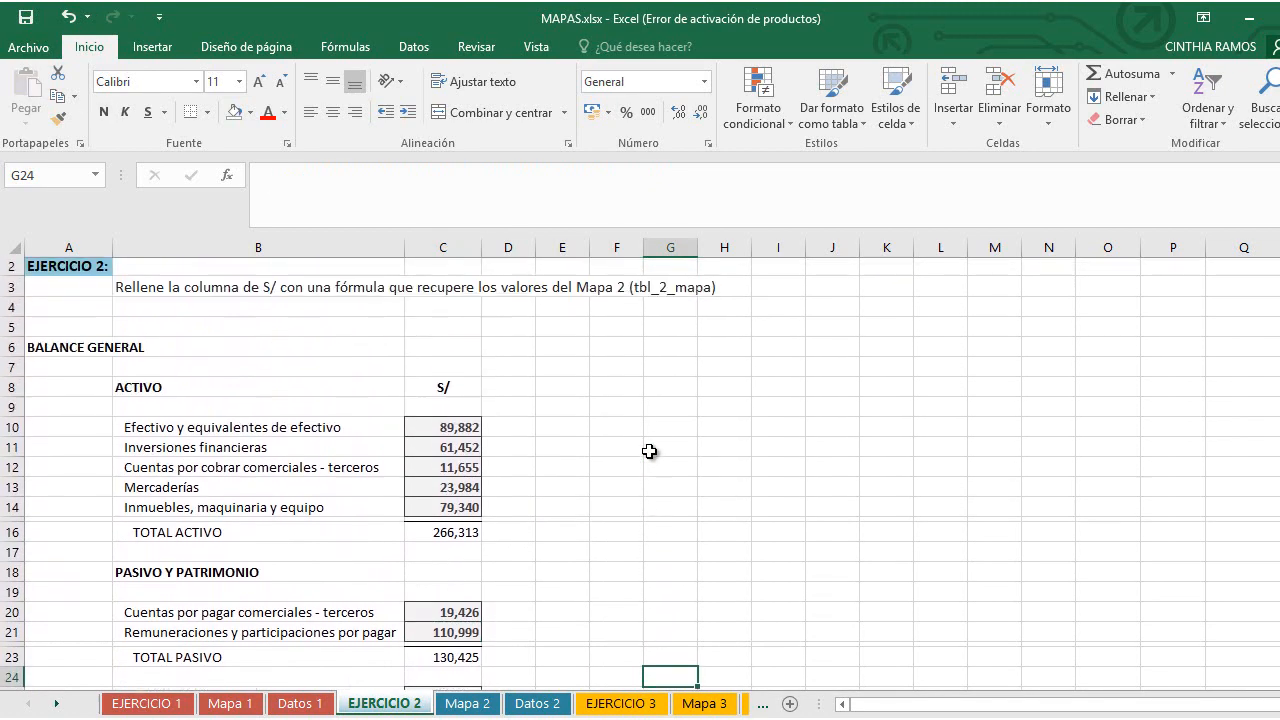
{"action": "scroll", "coordinate": [612, 396], "scroll_direction": "down", "scroll_amount": 2}
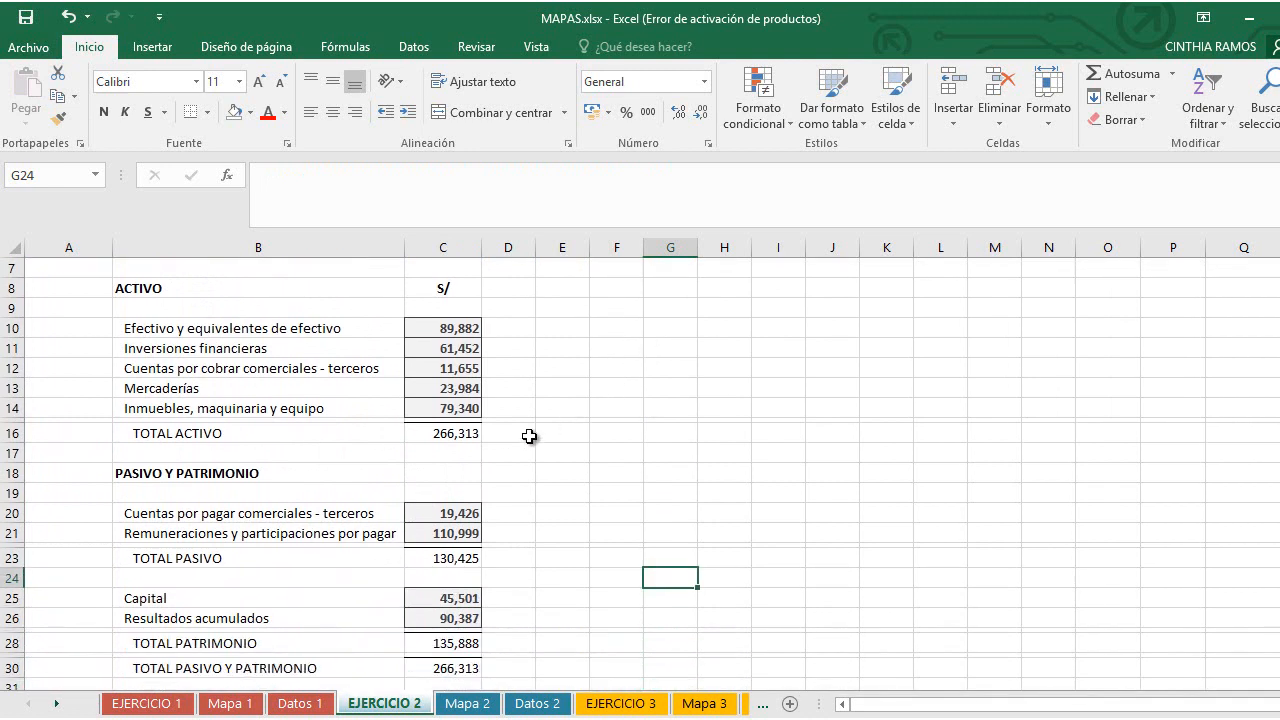
{"action": "left_click", "coordinate": [455, 436]}
{"action": "left_click", "coordinate": [176, 440]}
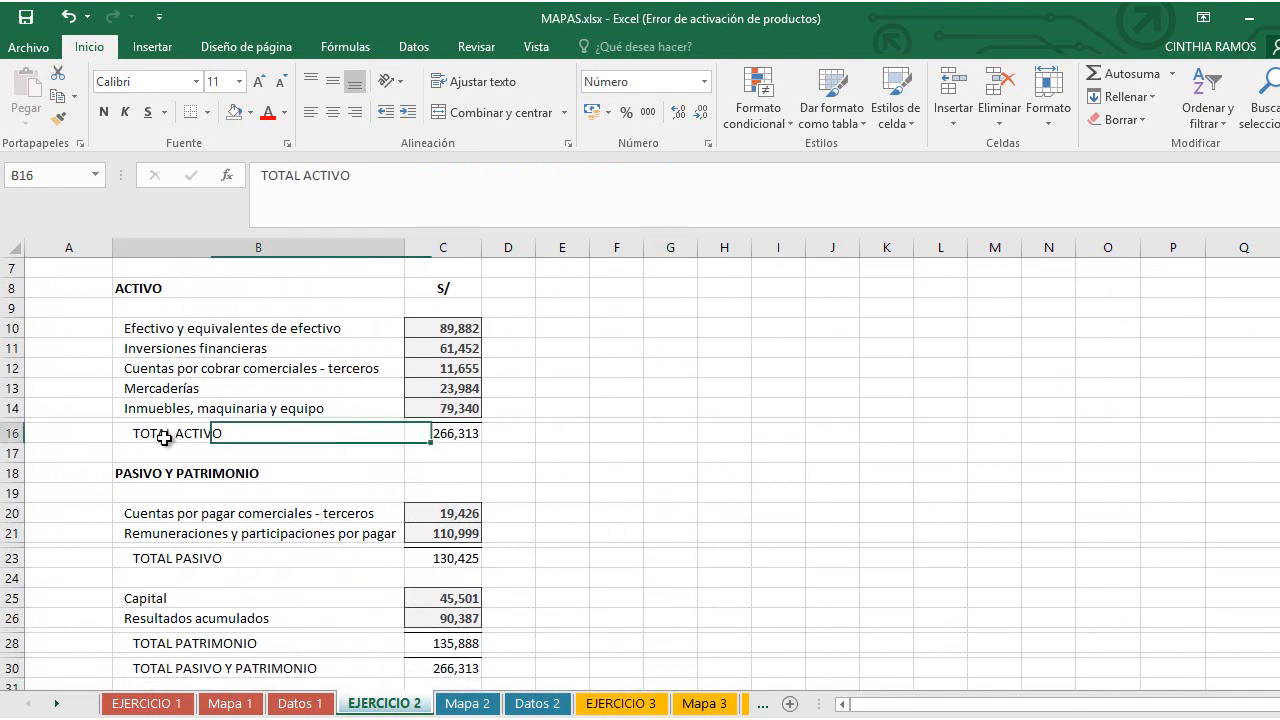
{"action": "scroll", "coordinate": [458, 446], "scroll_direction": "down", "scroll_amount": 2}
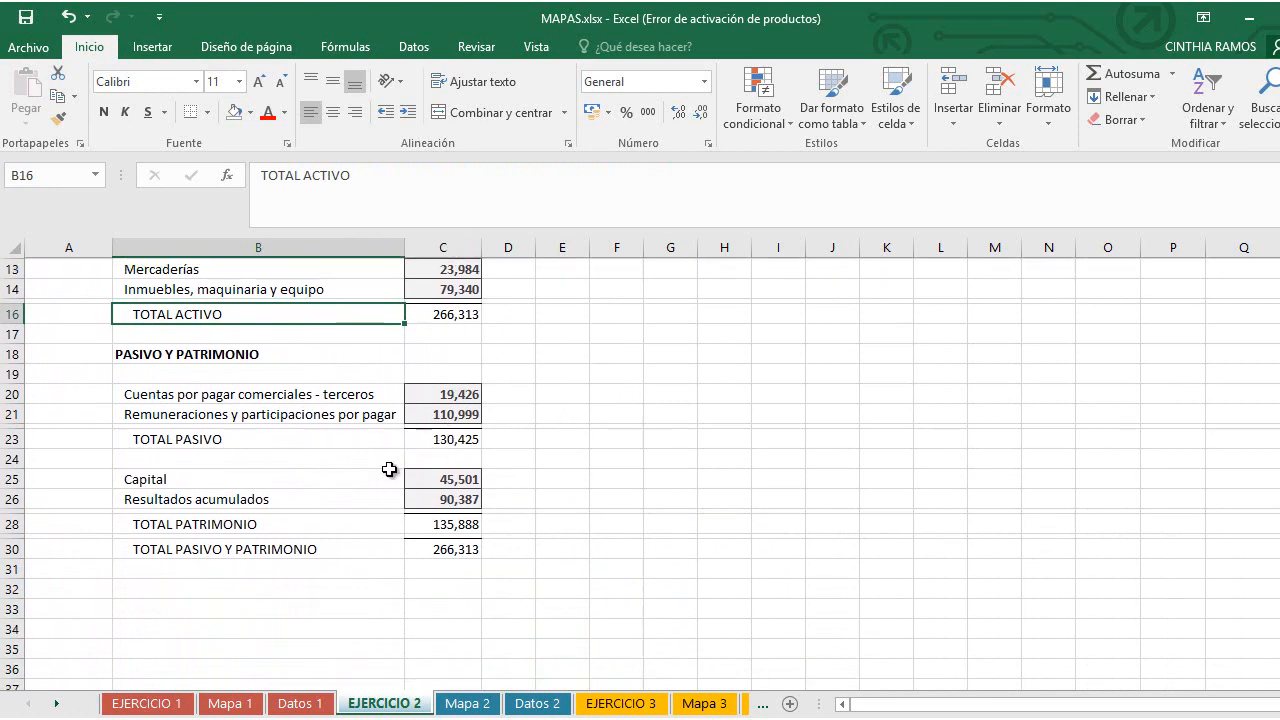
{"action": "left_click", "coordinate": [400, 549]}
{"action": "left_click", "coordinate": [417, 549]}
{"action": "scroll", "coordinate": [596, 476], "scroll_direction": "up", "scroll_amount": 3}
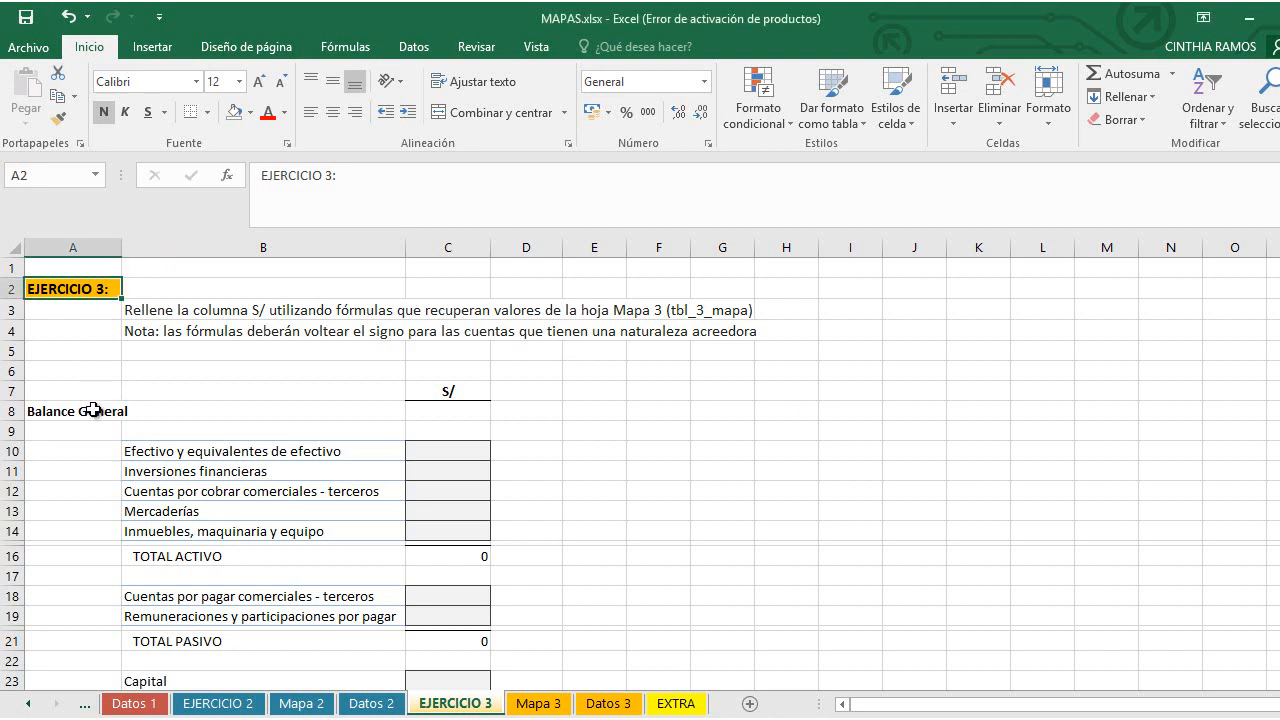
Step: Review the Balance General and EGYP sections of EJERCICIO 3 and the subaccount amounts in Datos 3
{"action": "scroll", "coordinate": [92, 408], "scroll_direction": "down", "scroll_amount": 4}
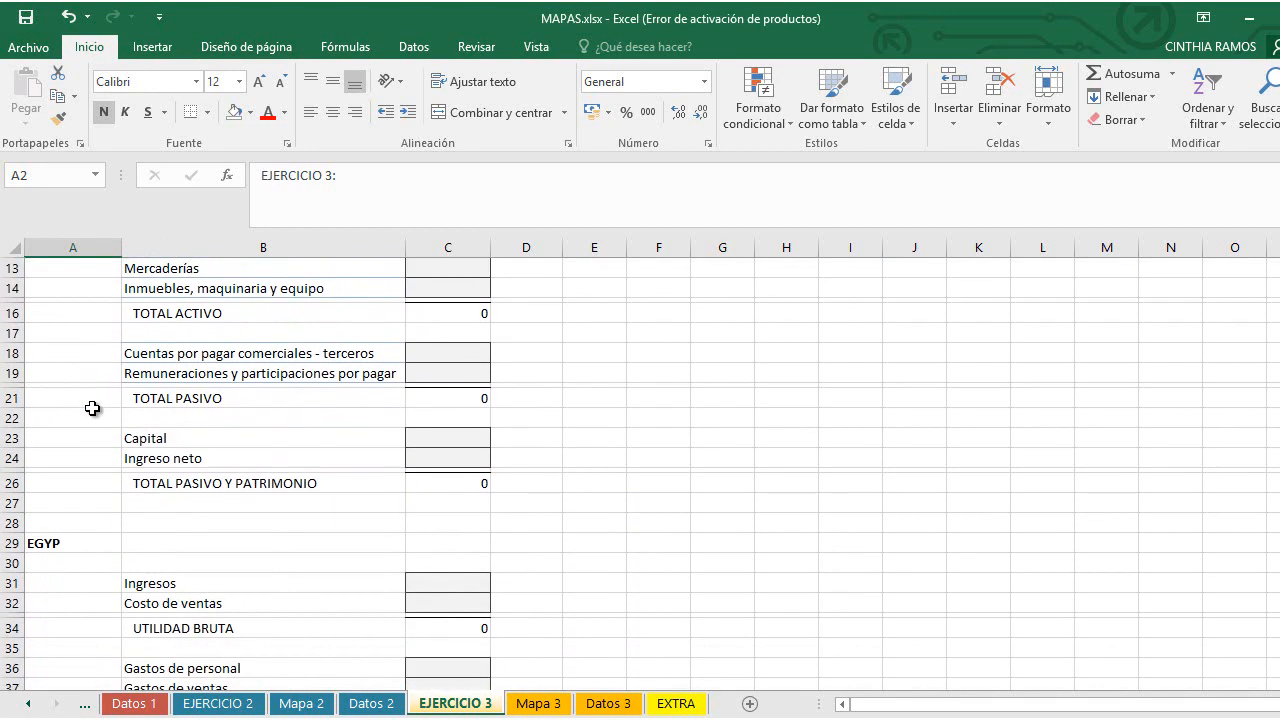
{"action": "scroll", "coordinate": [92, 408], "scroll_direction": "down", "scroll_amount": 4}
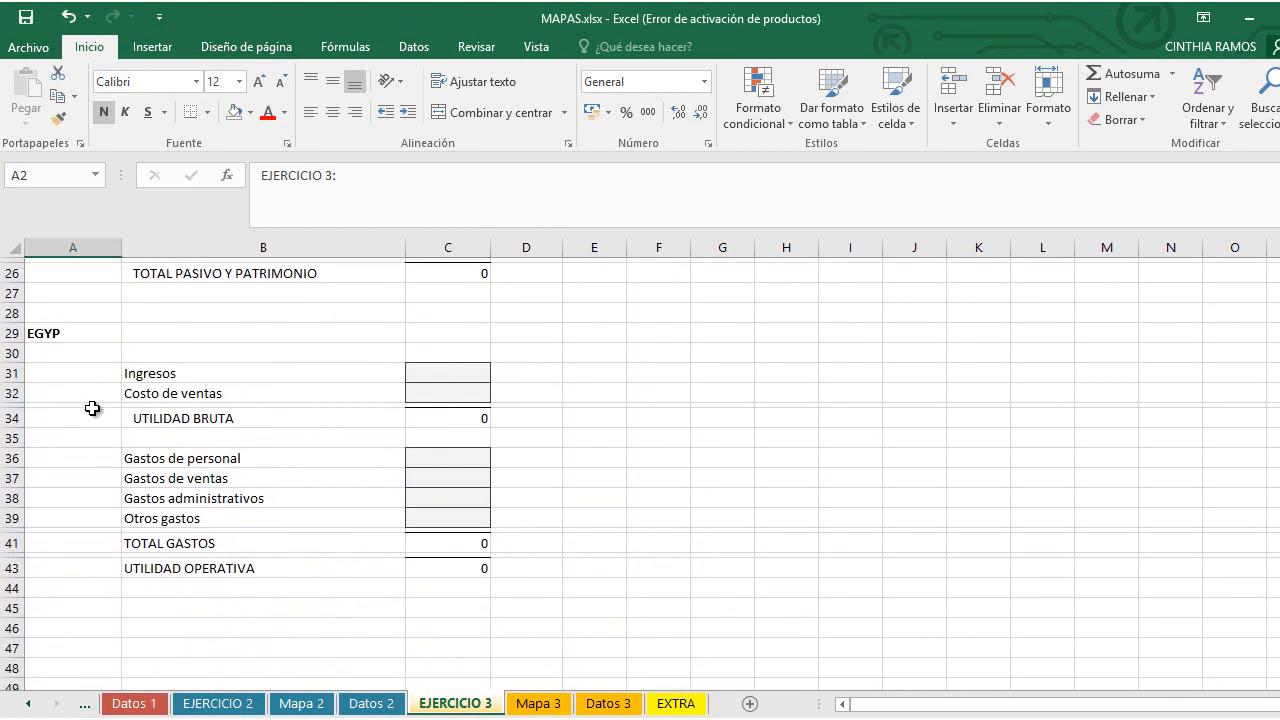
{"action": "scroll", "coordinate": [92, 408], "scroll_direction": "up", "scroll_amount": 8}
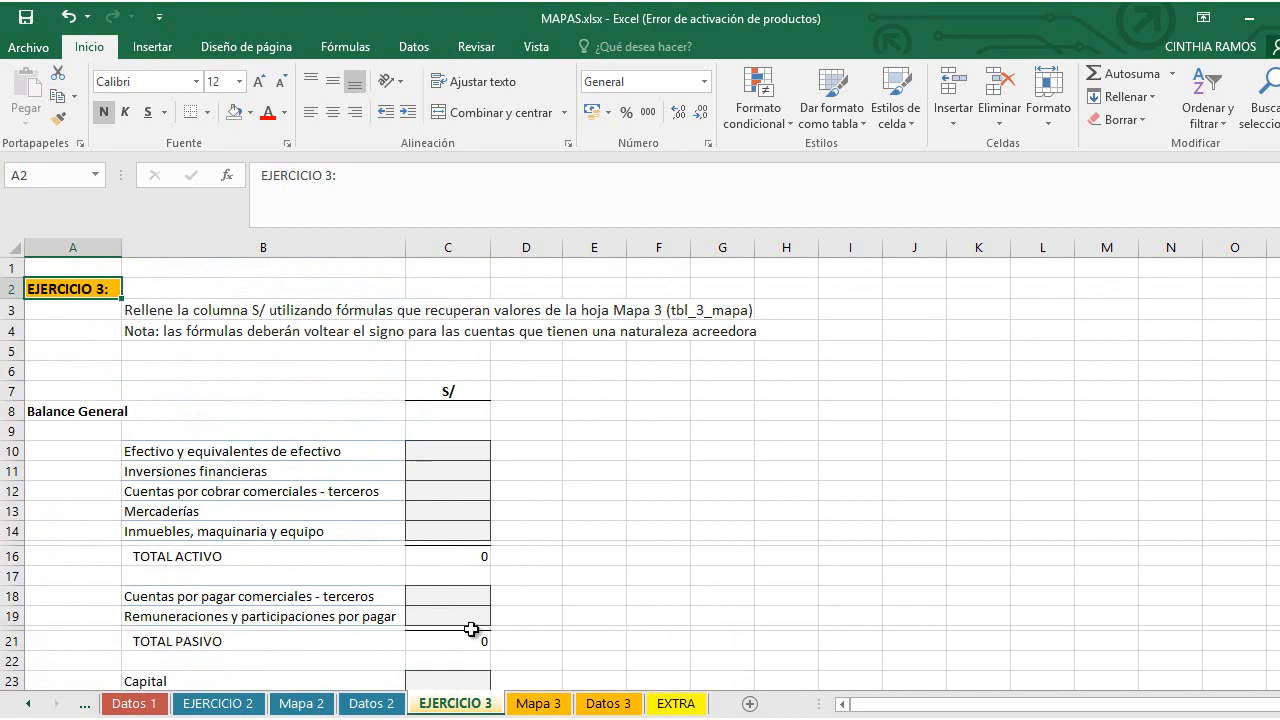
{"action": "left_click", "coordinate": [590, 706]}
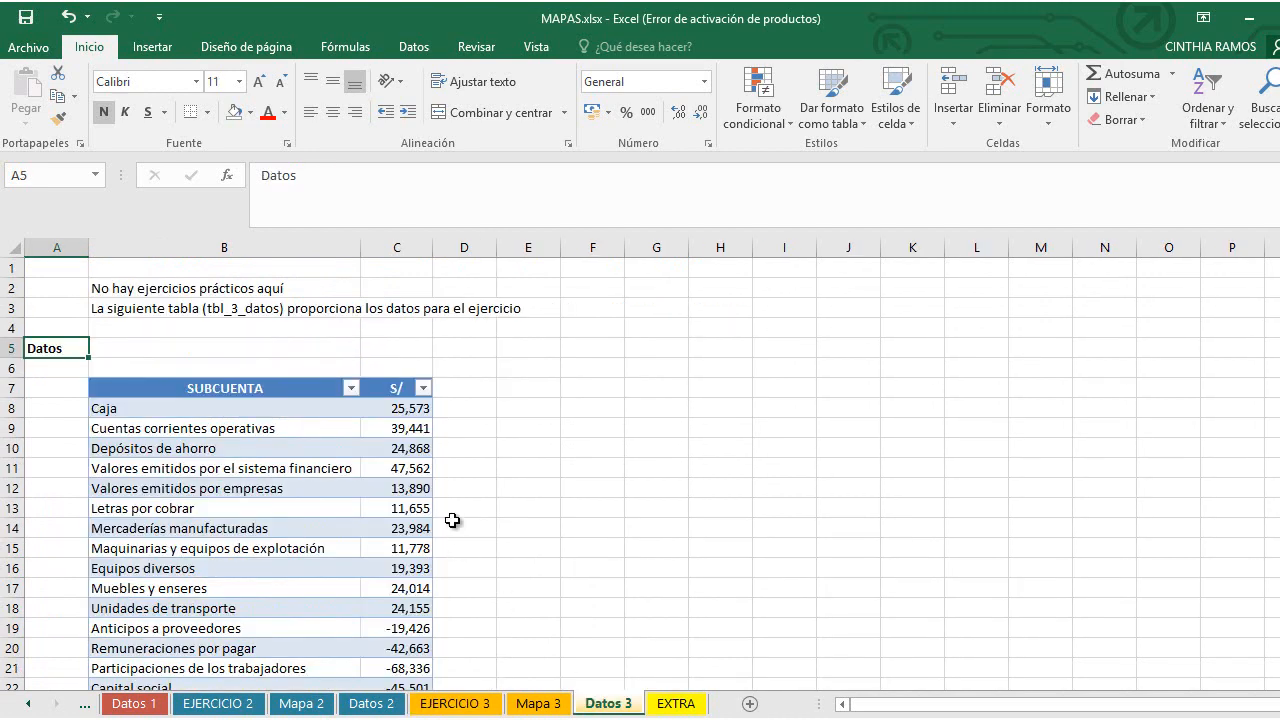
{"action": "scroll", "coordinate": [453, 520], "scroll_direction": "down", "scroll_amount": 8}
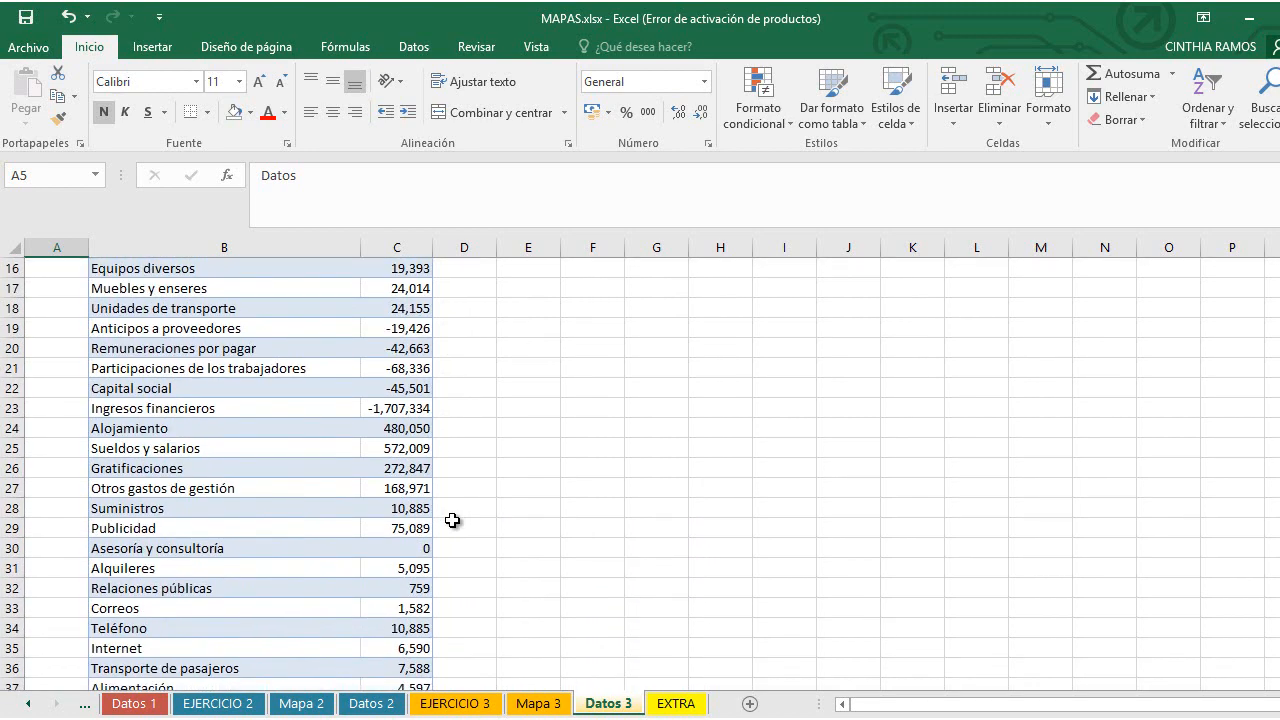
{"action": "scroll", "coordinate": [453, 520], "scroll_direction": "up", "scroll_amount": 8}
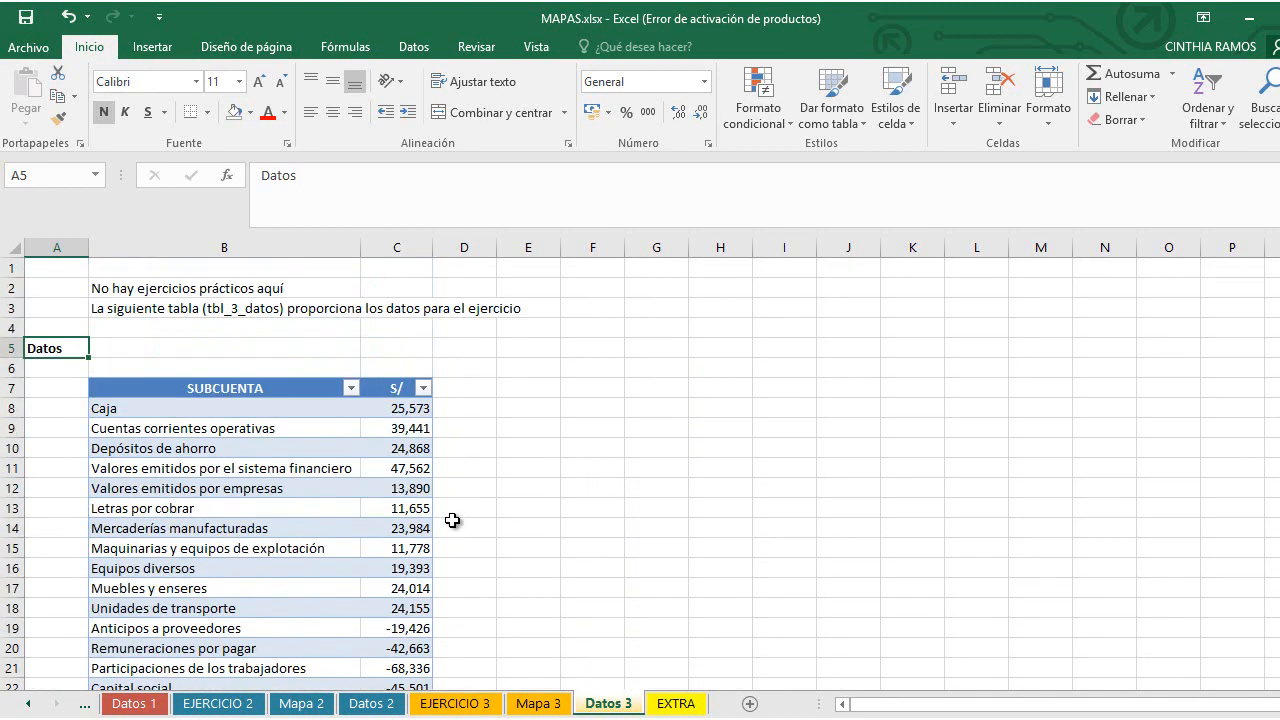
Step: Examine how Mapa 3 classifies each SUBCUENTA by TIPO, NATURALEZA, CUENTA and EGYP
{"action": "left_click", "coordinate": [541, 703]}
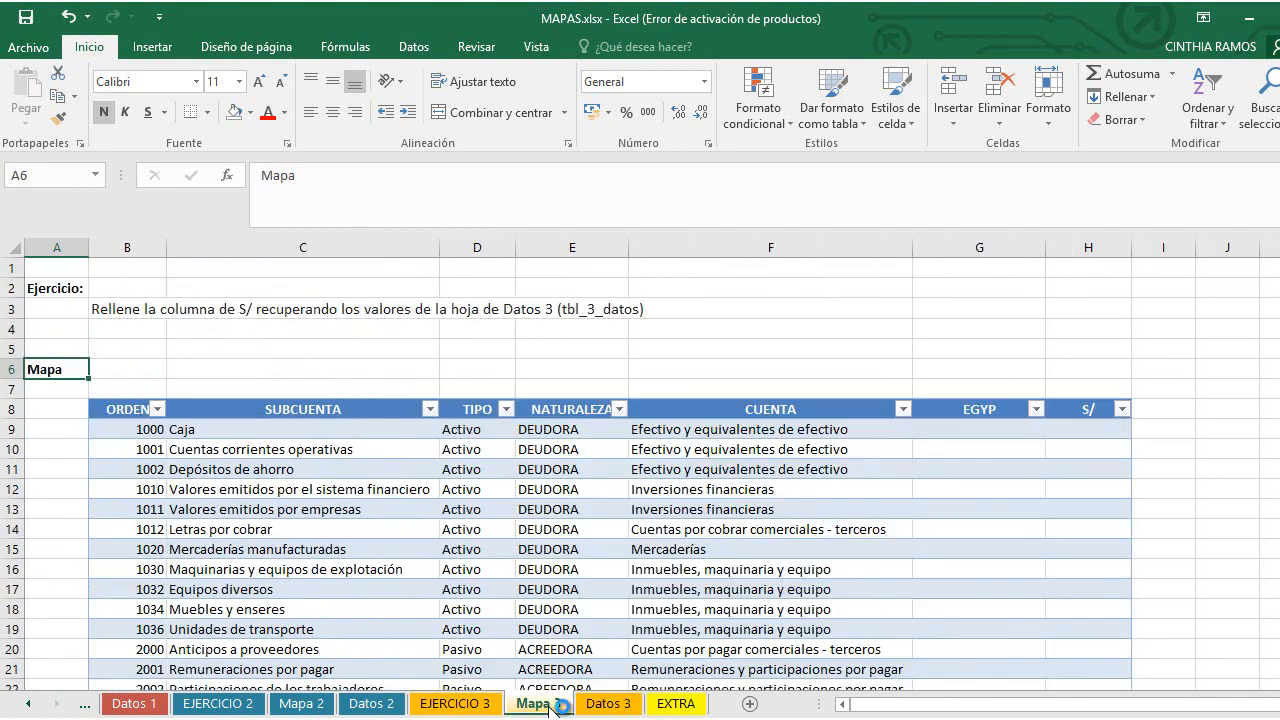
{"action": "scroll", "coordinate": [510, 605], "scroll_direction": "down", "scroll_amount": 1}
{"action": "scroll", "coordinate": [503, 594], "scroll_direction": "down", "scroll_amount": 6}
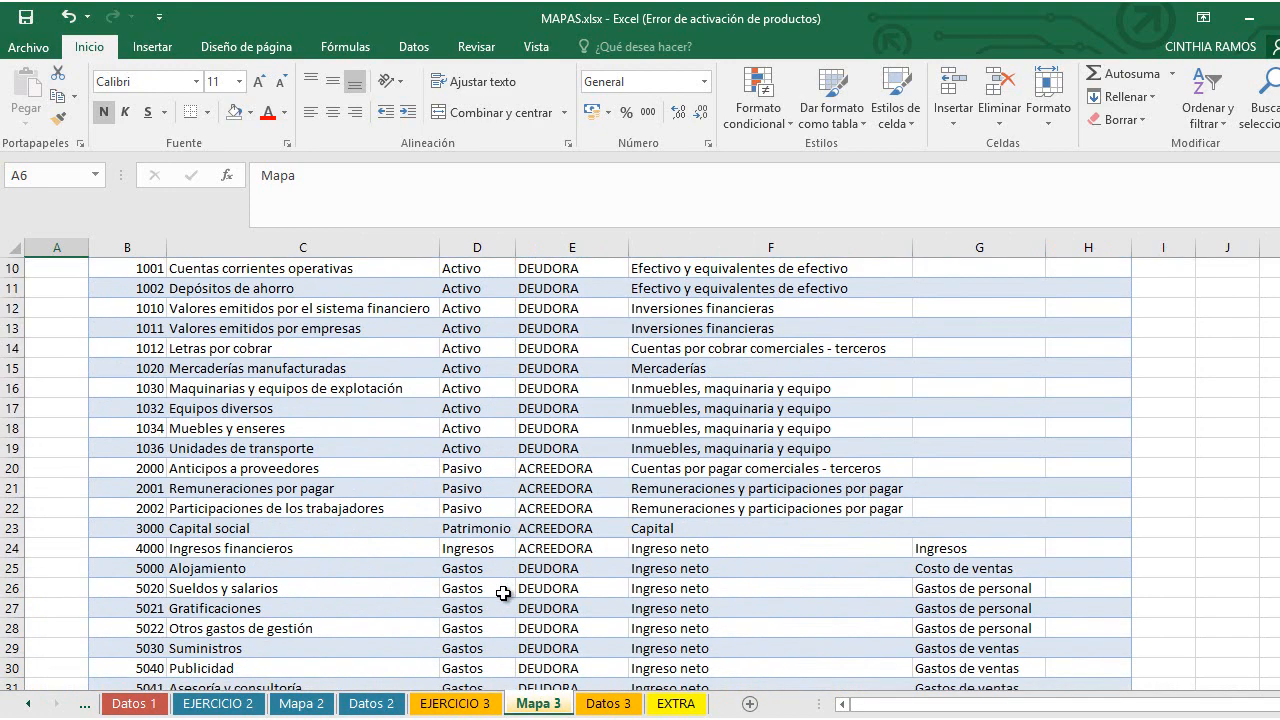
{"action": "scroll", "coordinate": [503, 594], "scroll_direction": "up", "scroll_amount": 5}
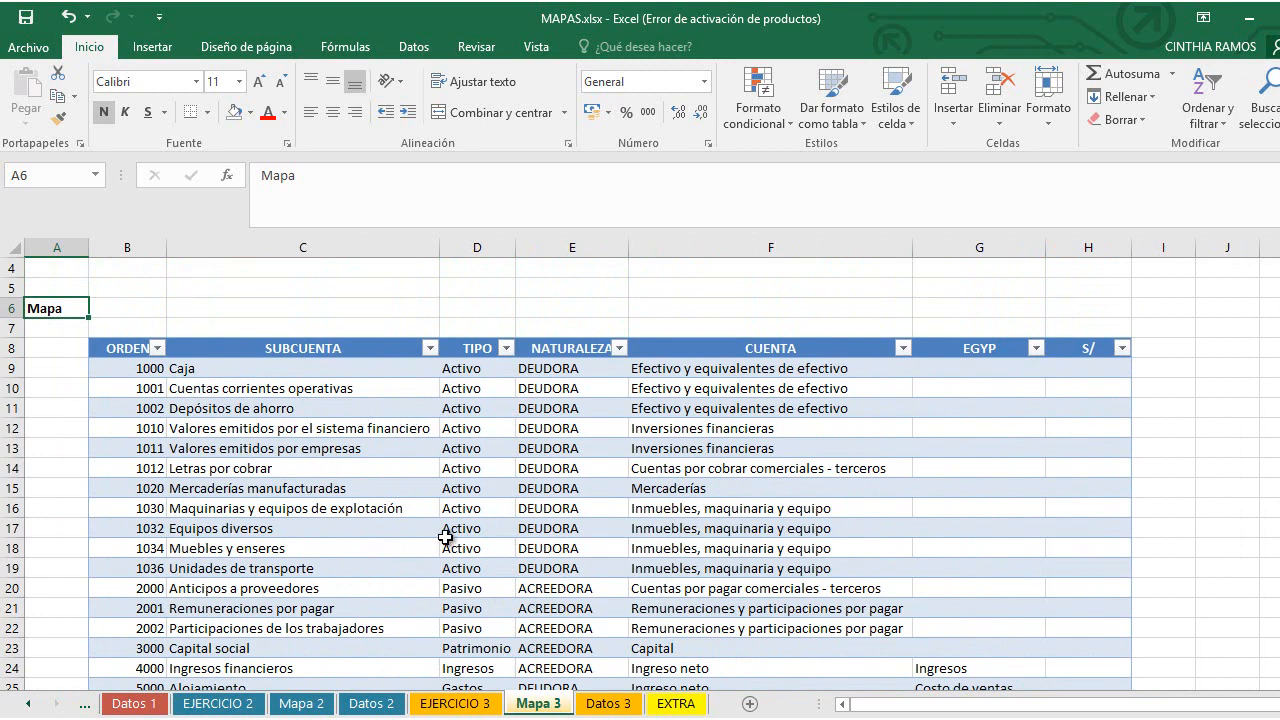
{"action": "scroll", "coordinate": [685, 462], "scroll_direction": "down", "scroll_amount": 5}
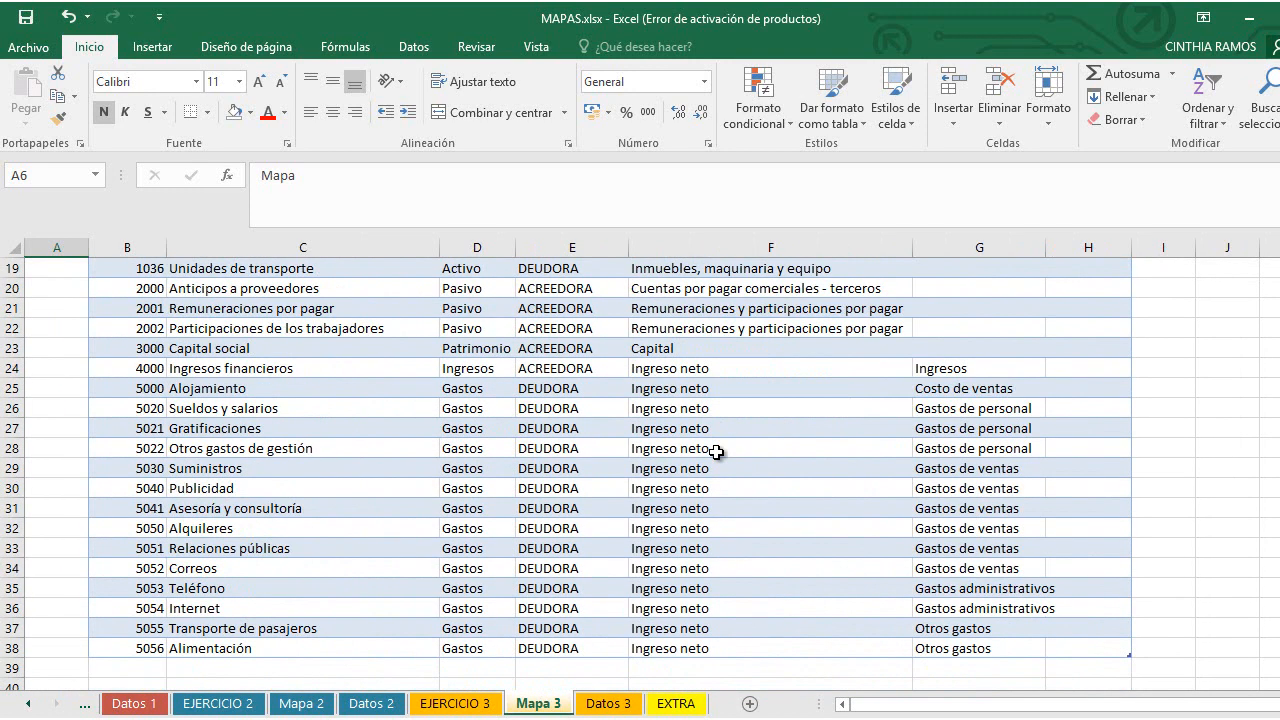
{"action": "scroll", "coordinate": [716, 452], "scroll_direction": "up", "scroll_amount": 2}
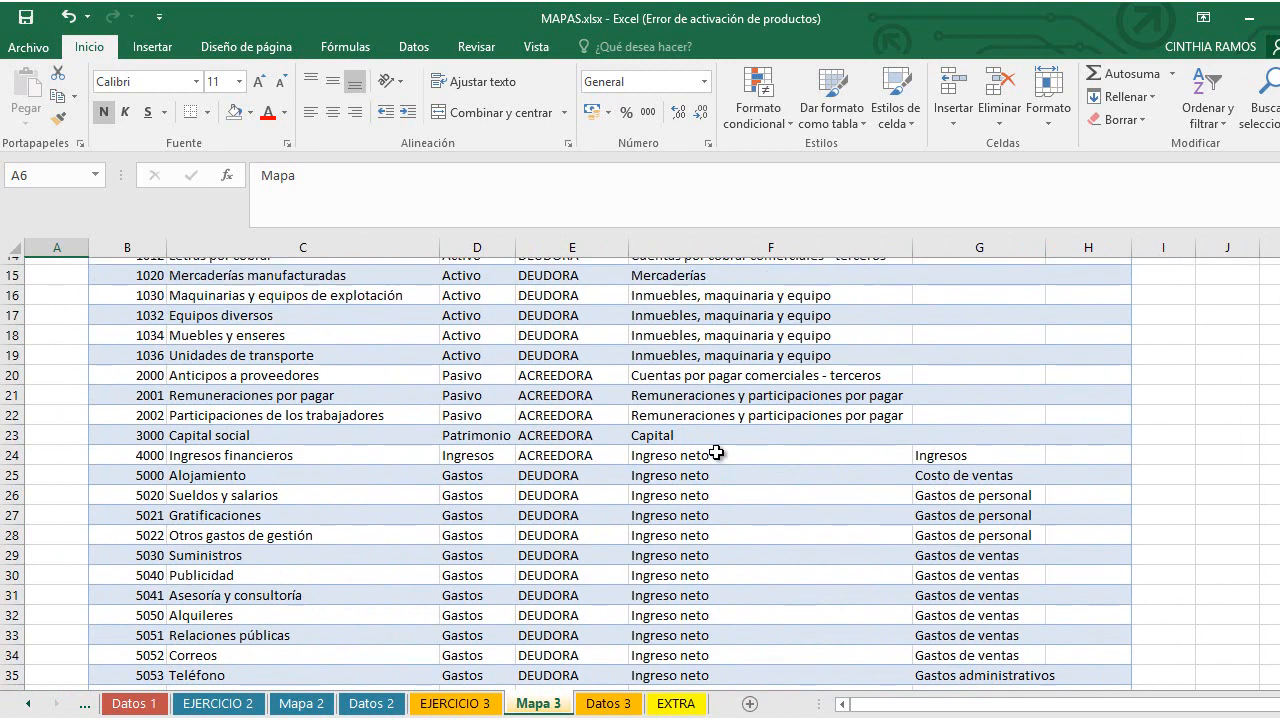
{"action": "scroll", "coordinate": [716, 452], "scroll_direction": "up", "scroll_amount": 3}
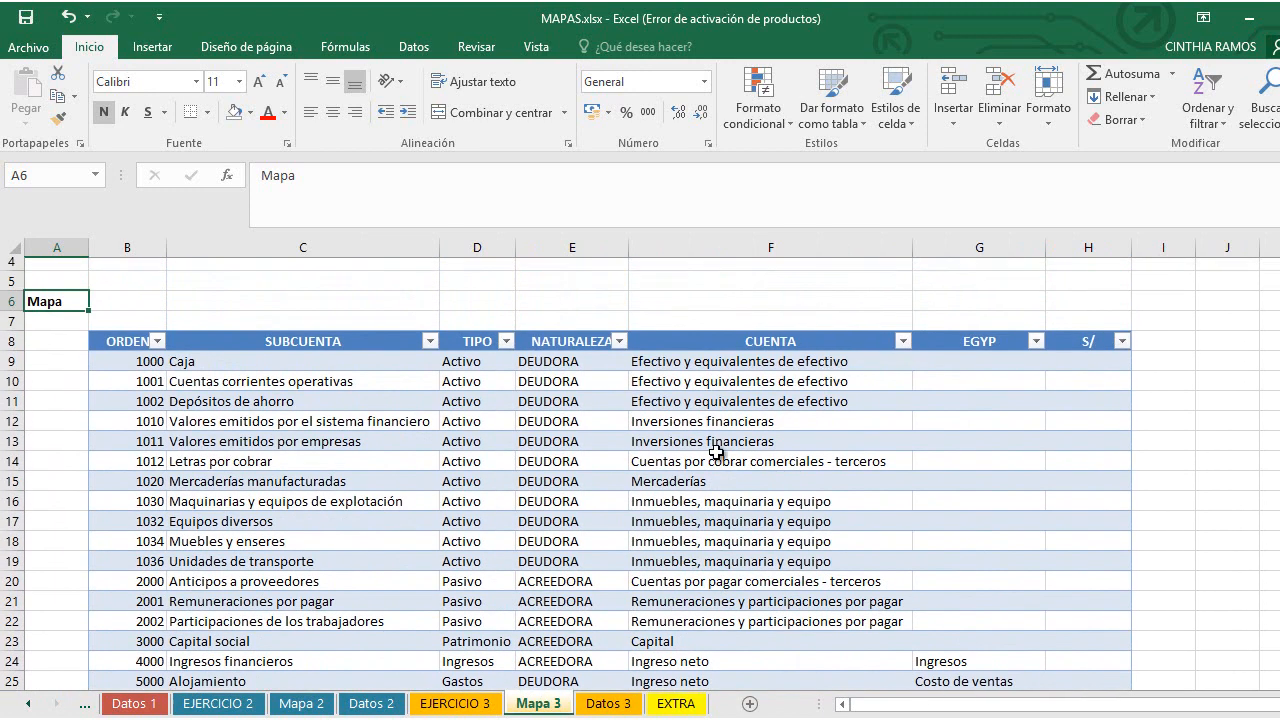
{"action": "scroll", "coordinate": [843, 449], "scroll_direction": "down", "scroll_amount": 1}
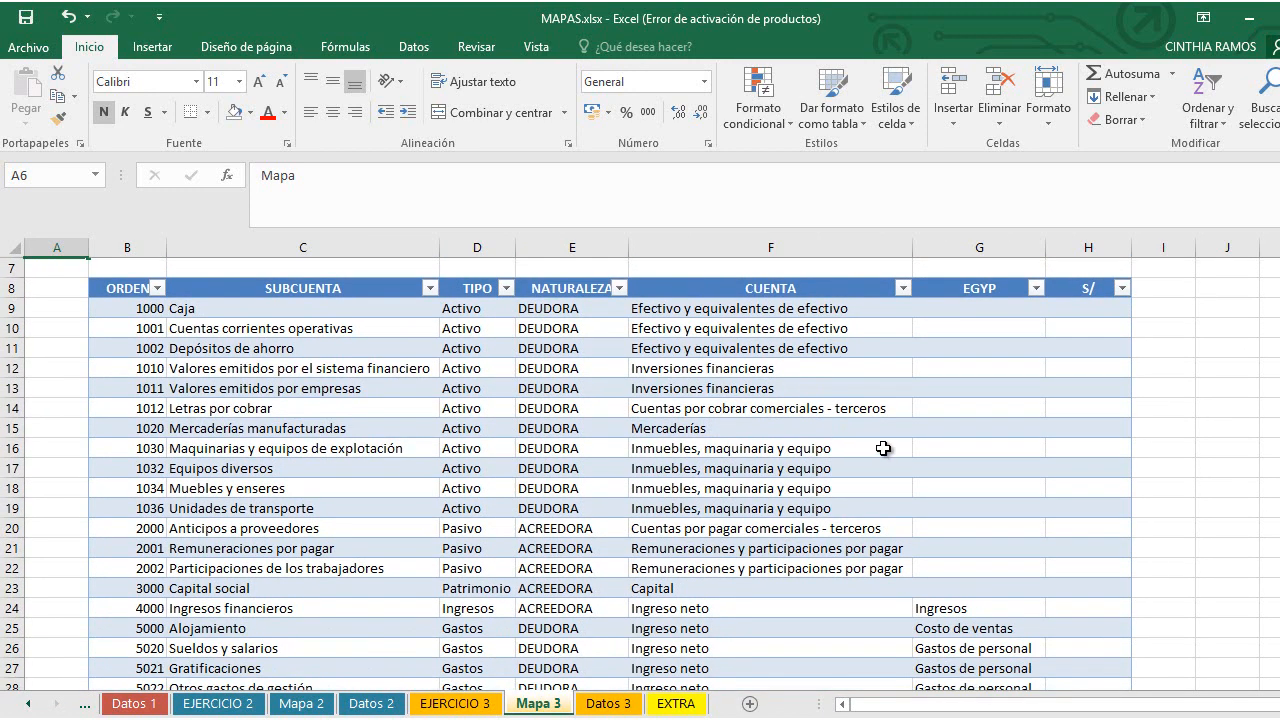
Step: In cell H9 of Mapa 3, begin a SUMAR.SI.CONJUNTO formula with tbl_3_datos[S/] as the sum range
{"action": "left_click", "coordinate": [1073, 314]}
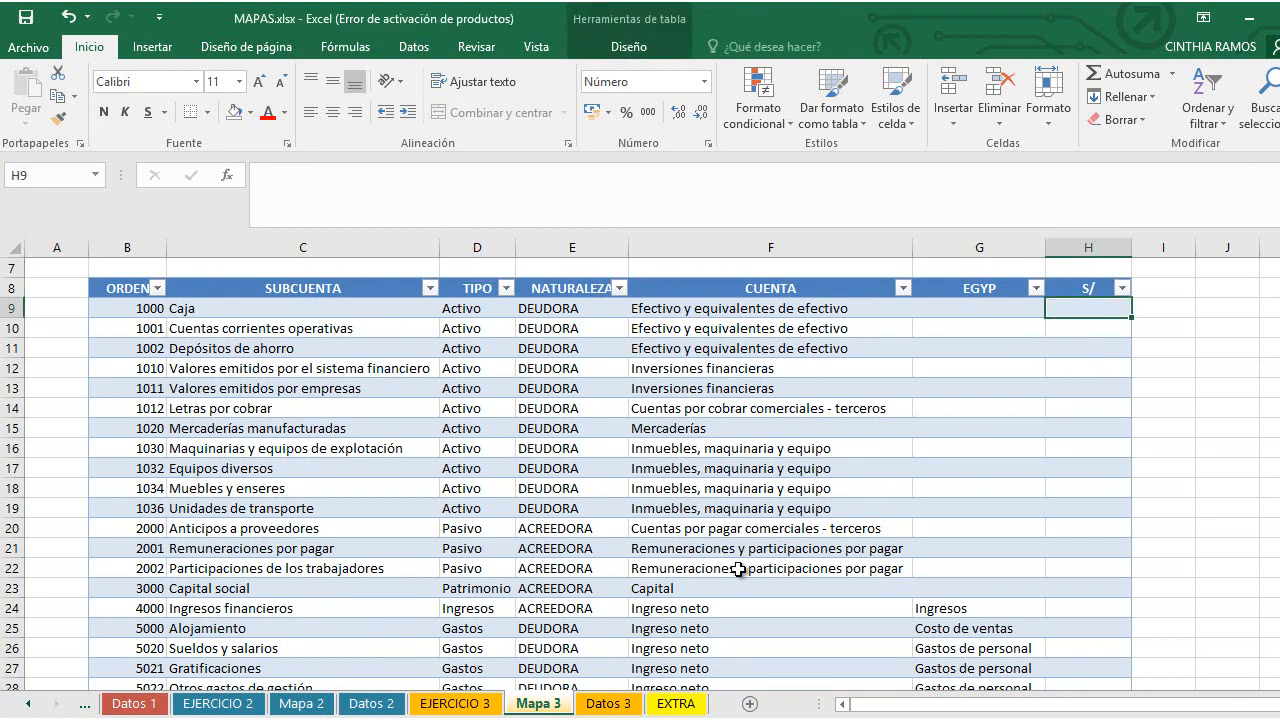
{"action": "left_click", "coordinate": [588, 711]}
{"action": "left_click", "coordinate": [545, 706]}
{"action": "type", "text": "+sum"}
{"action": "double_click", "coordinate": [1171, 416]}
{"action": "type", "text": "tbl"}
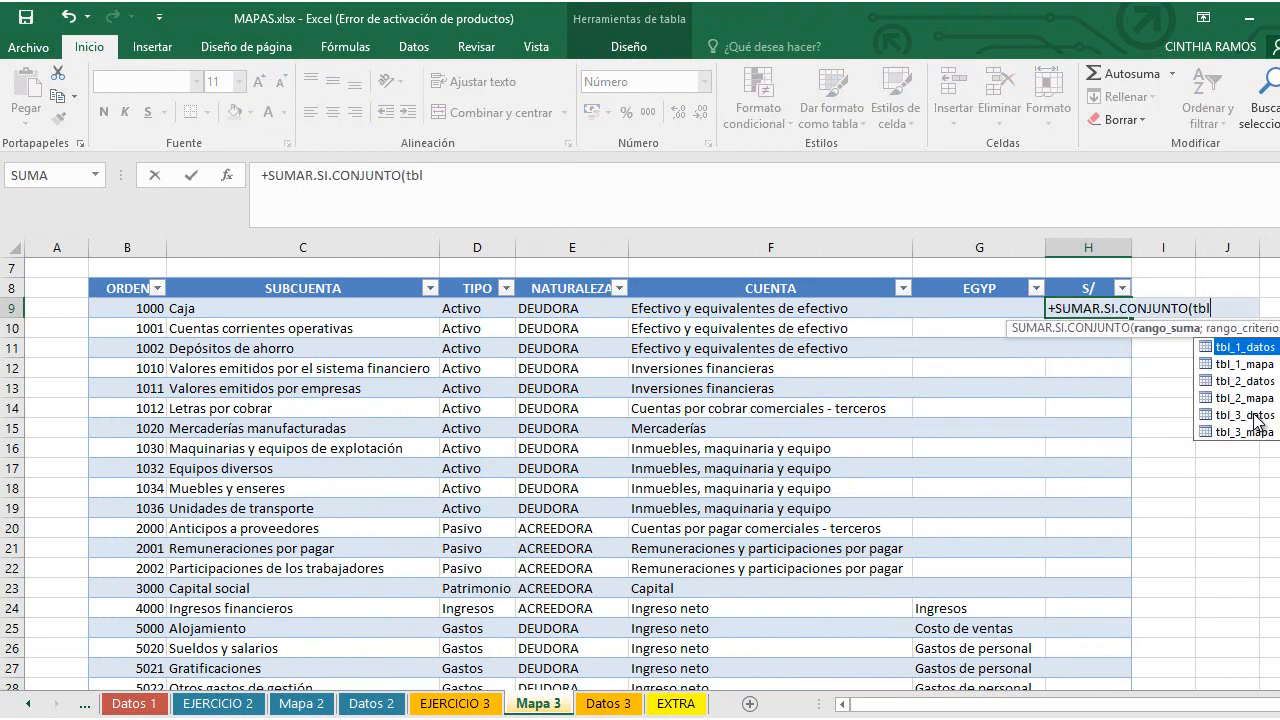
{"action": "double_click", "coordinate": [1251, 417]}
{"action": "type", "text": "["}
{"action": "double_click", "coordinate": [1267, 362]}
Step: Complete the formula with tbl_3_datos[SUBCUENTA] as the criteria range and the same row's SUBCUENTA as the criterion, then check the S/ column
{"action": "type", "text": "];tbl"}
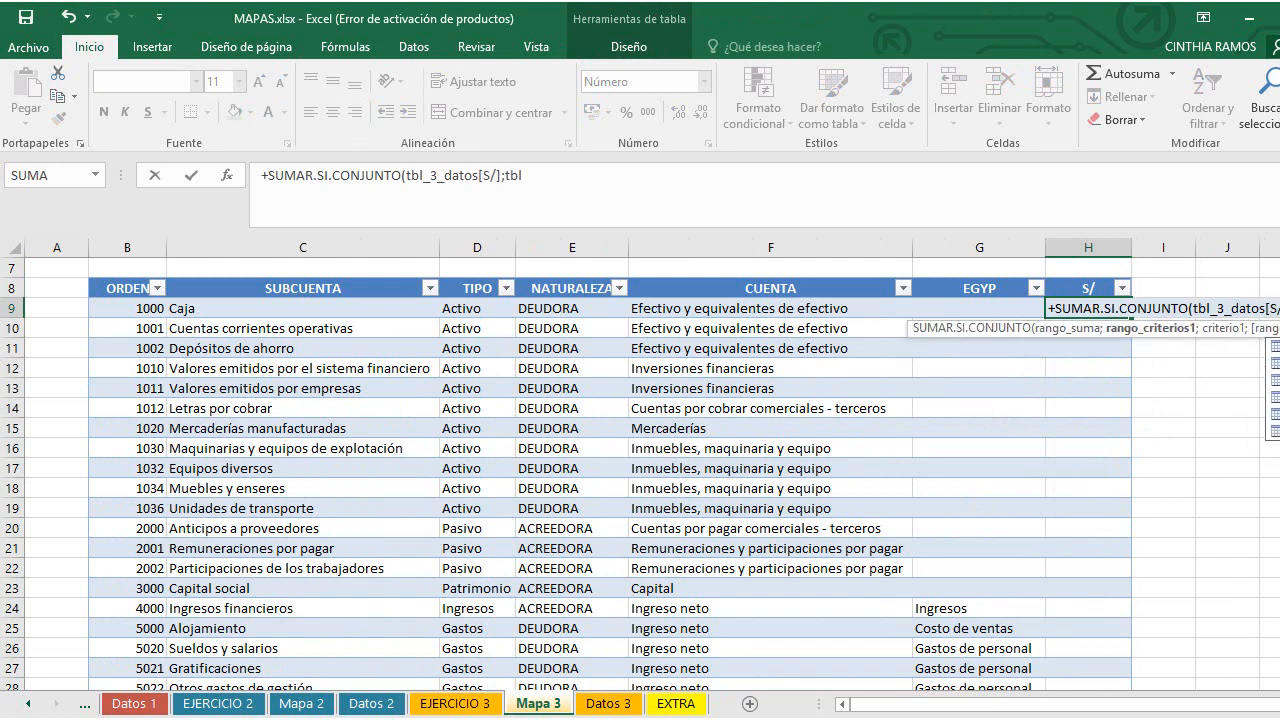
{"action": "double_click", "coordinate": [1273, 415]}
{"action": "type", "text": "["}
{"action": "double_click", "coordinate": [1183, 368]}
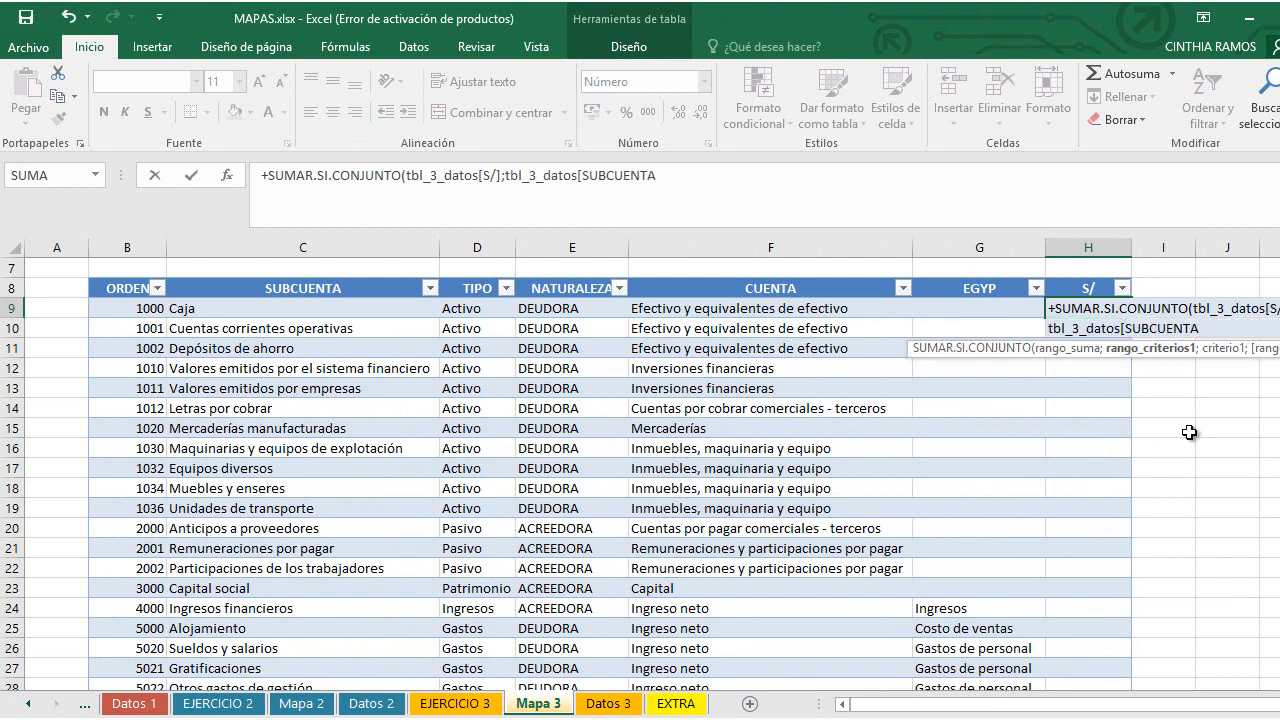
{"action": "type", "text": "];"}
{"action": "left_click", "coordinate": [328, 310]}
{"action": "key", "text": "Return"}
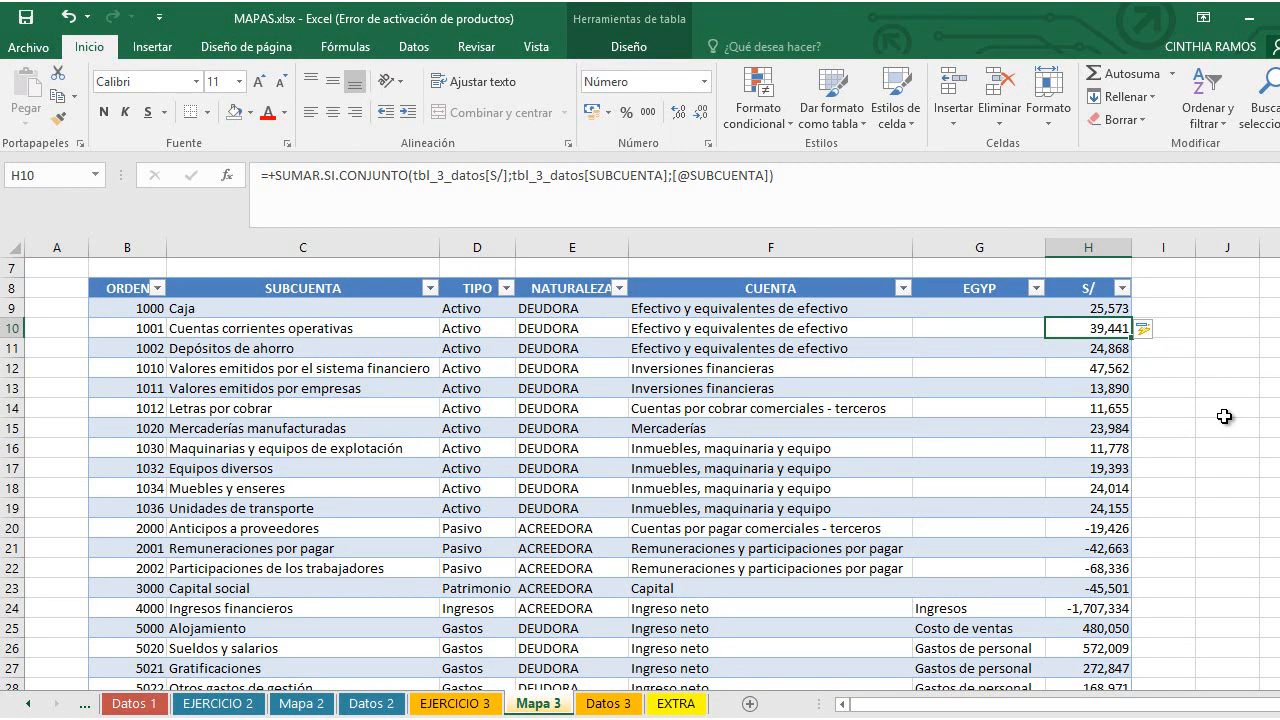
{"action": "scroll", "coordinate": [1219, 421], "scroll_direction": "down", "scroll_amount": 4}
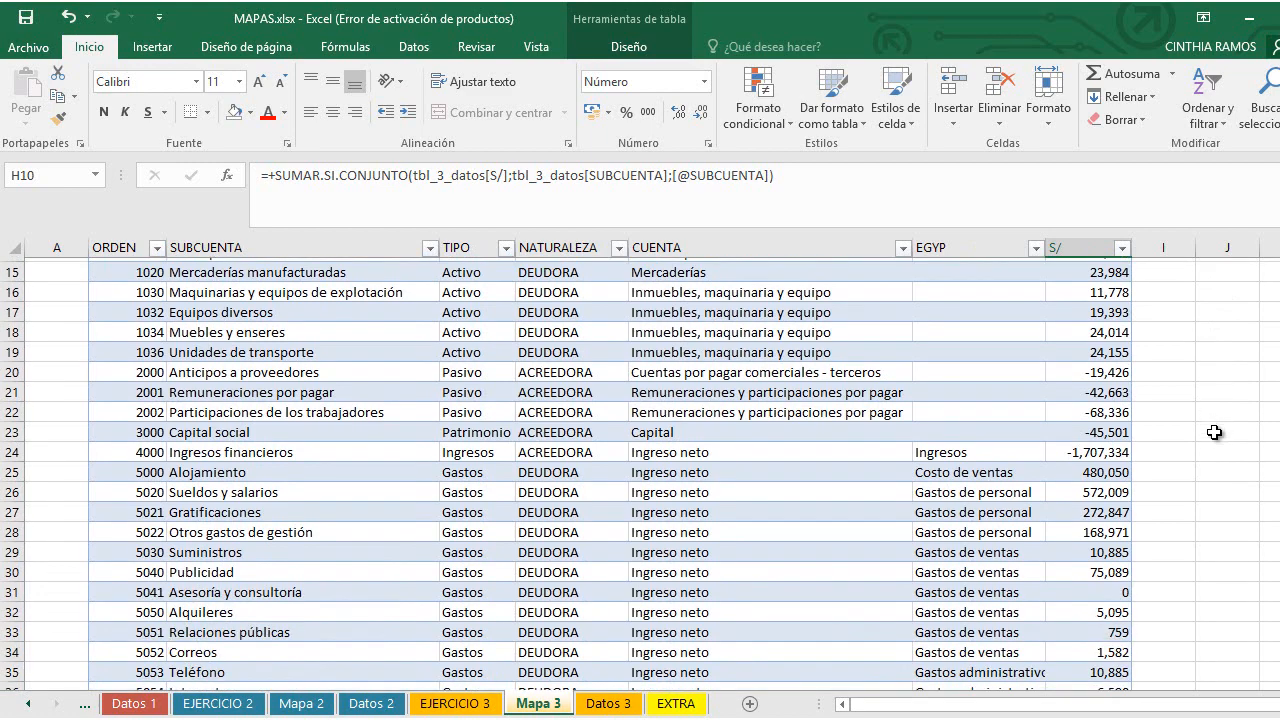
{"action": "scroll", "coordinate": [1214, 432], "scroll_direction": "down", "scroll_amount": 1}
{"action": "scroll", "coordinate": [1200, 430], "scroll_direction": "up", "scroll_amount": 5}
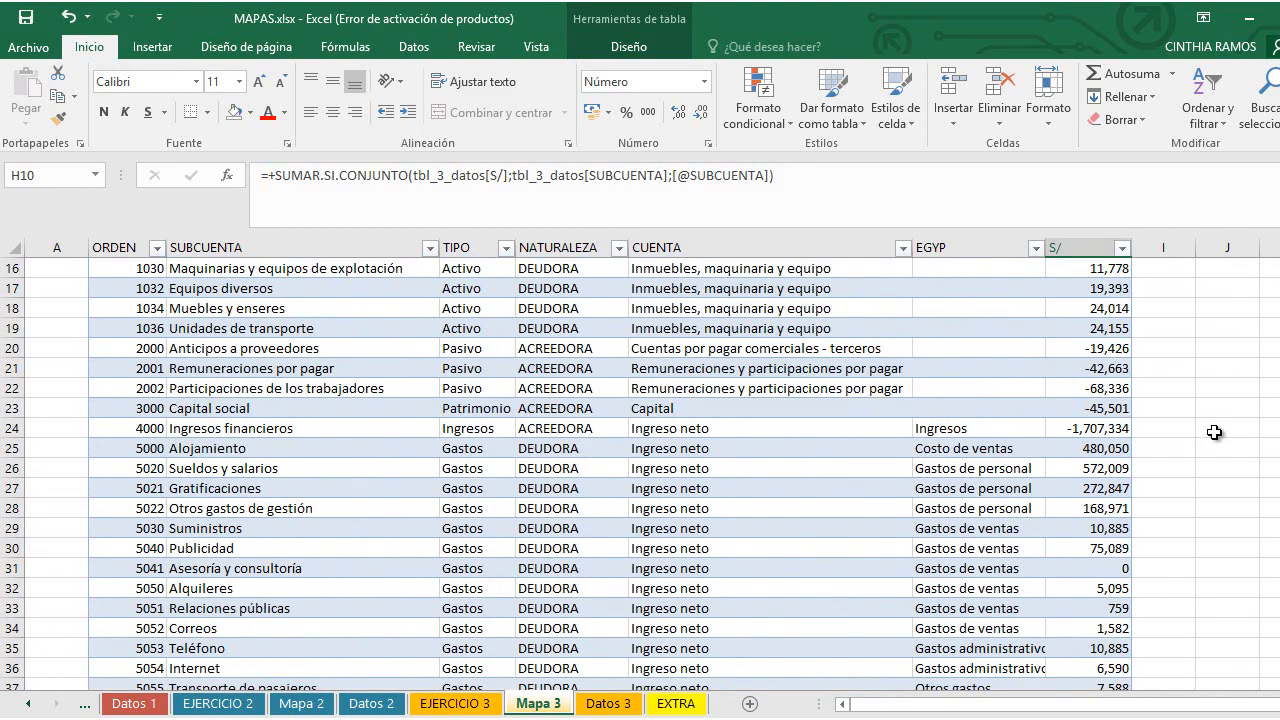
Step: In cell C10 of EJERCICIO 3, begin a SUMAR.SI.CONJUNTO formula with tbl_3_mapa[S/] as the sum range
{"action": "scroll", "coordinate": [1193, 427], "scroll_direction": "up", "scroll_amount": 1}
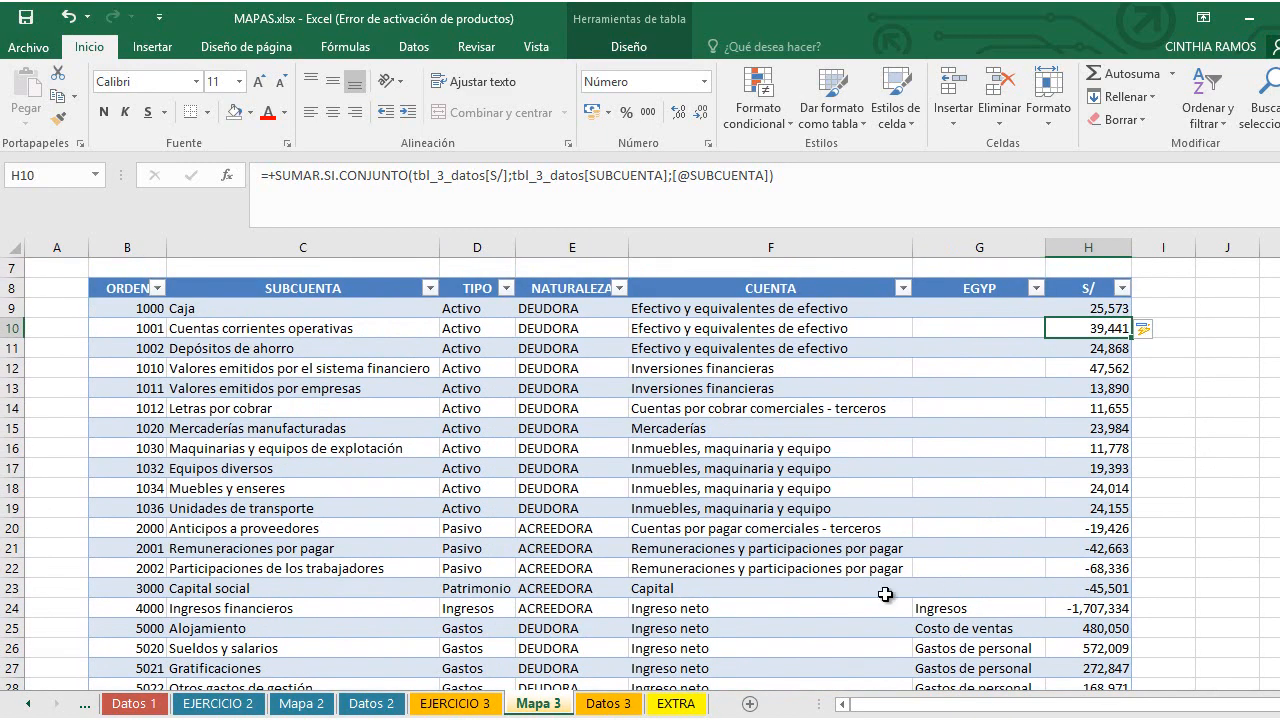
{"action": "left_click", "coordinate": [455, 703]}
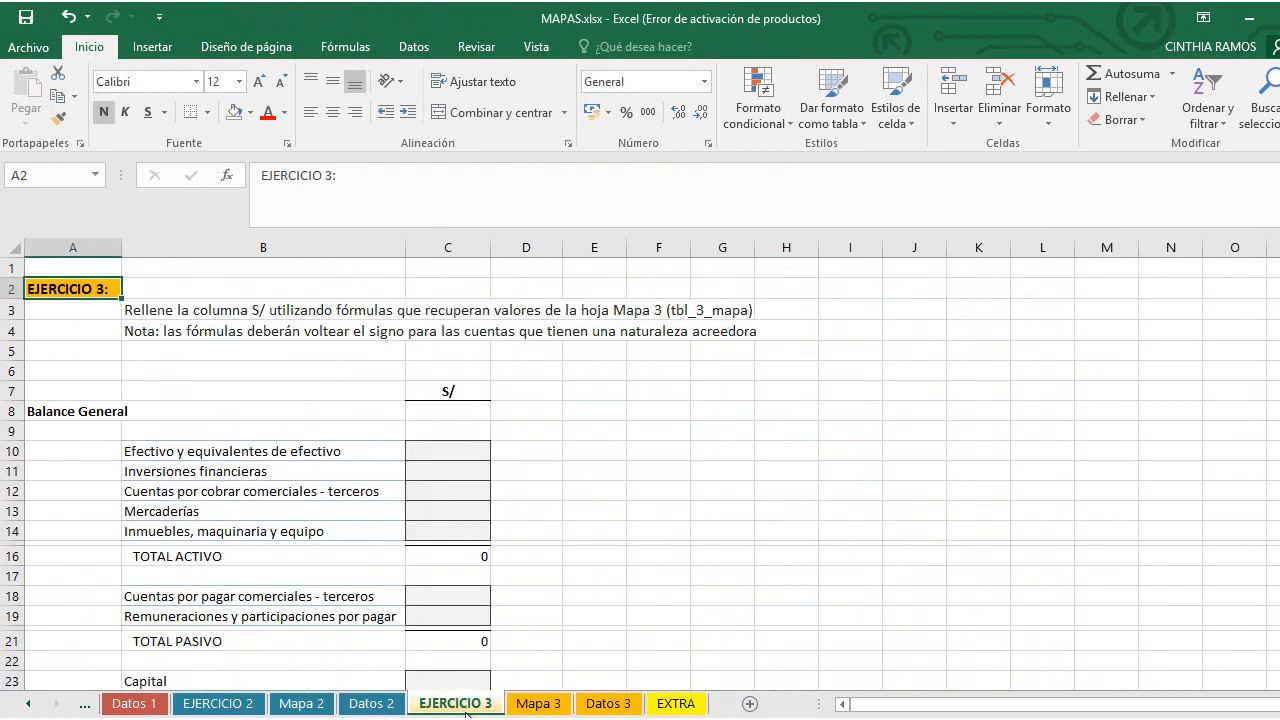
{"action": "scroll", "coordinate": [448, 617], "scroll_direction": "down", "scroll_amount": 6}
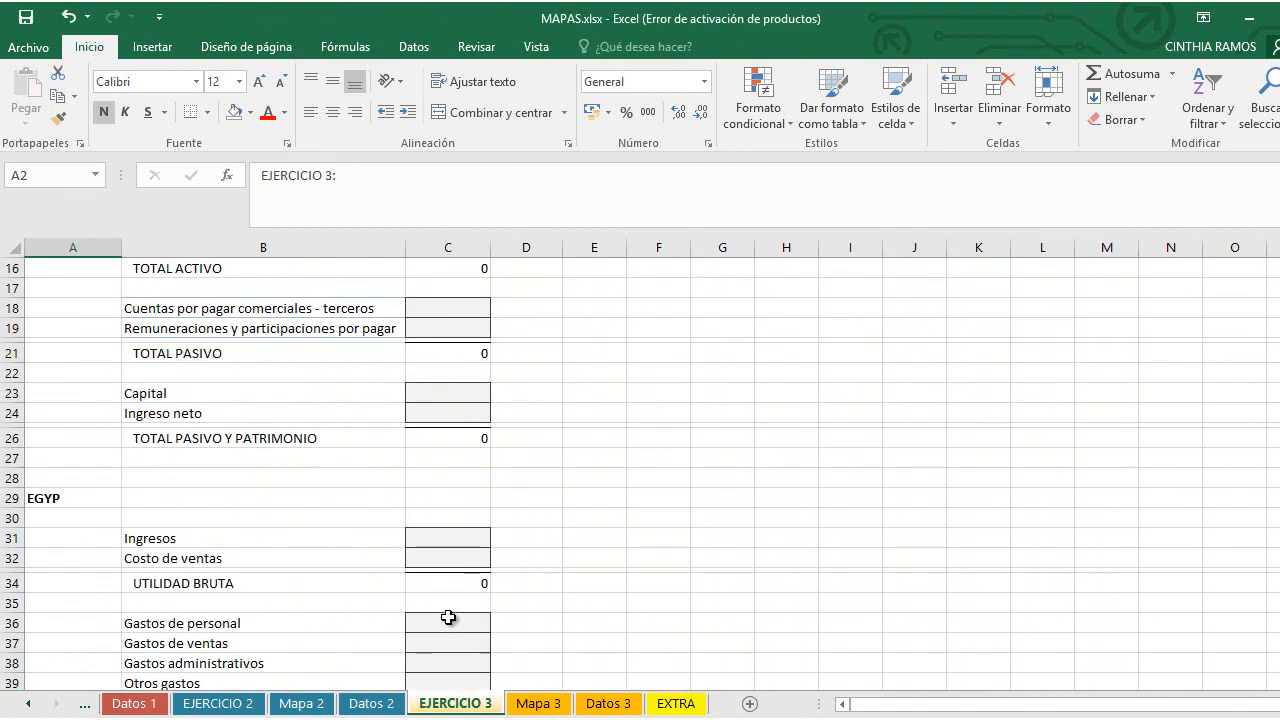
{"action": "scroll", "coordinate": [448, 617], "scroll_direction": "up", "scroll_amount": 4}
{"action": "scroll", "coordinate": [448, 617], "scroll_direction": "up", "scroll_amount": 1}
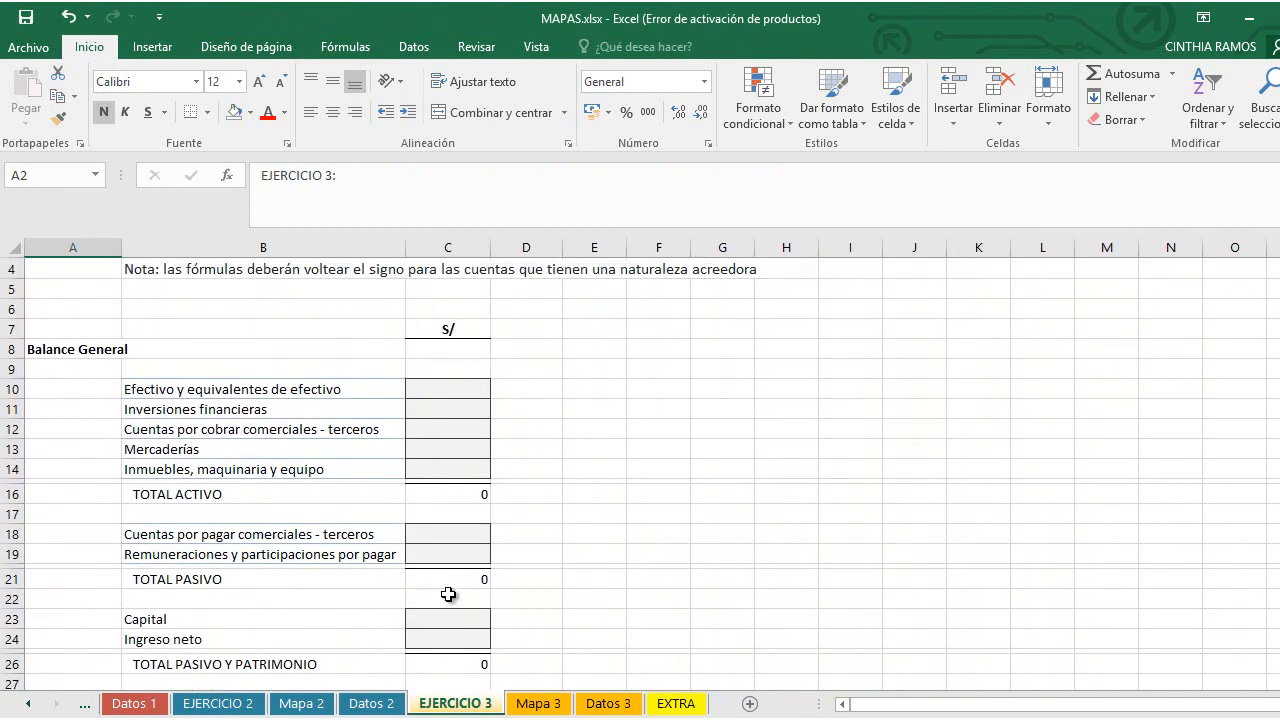
{"action": "scroll", "coordinate": [448, 594], "scroll_direction": "down", "scroll_amount": 1}
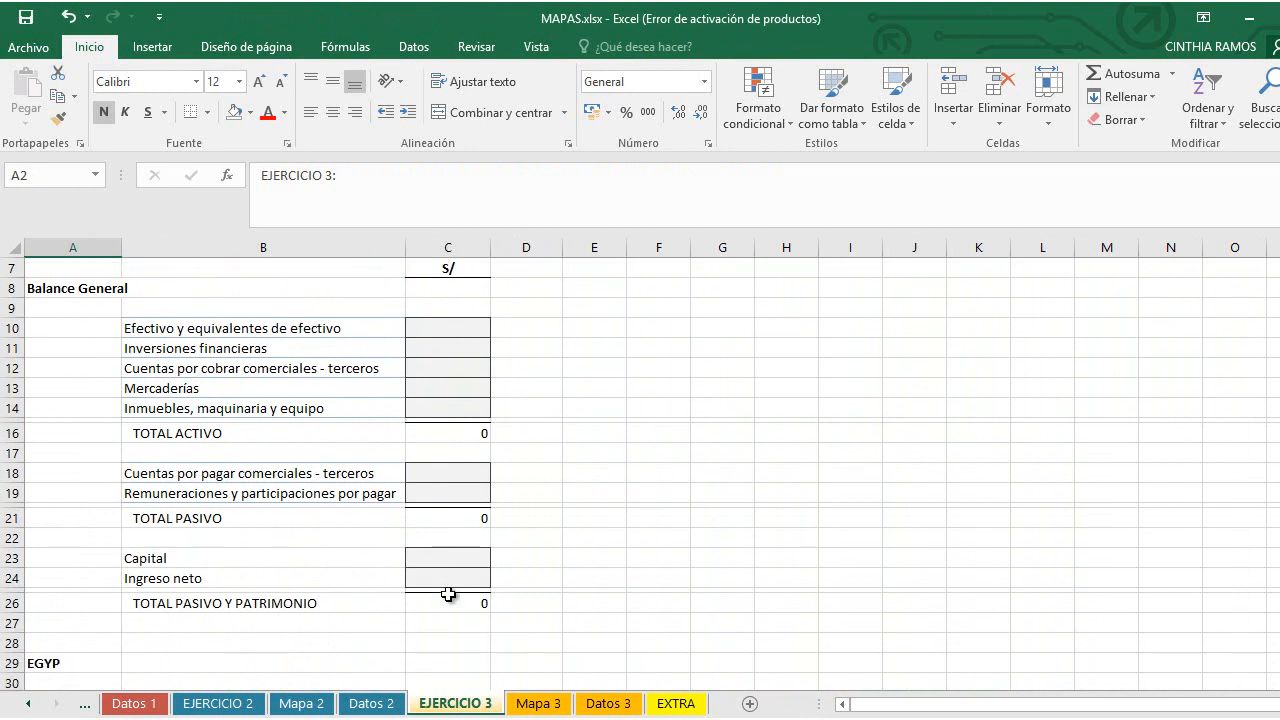
{"action": "left_click", "coordinate": [438, 329]}
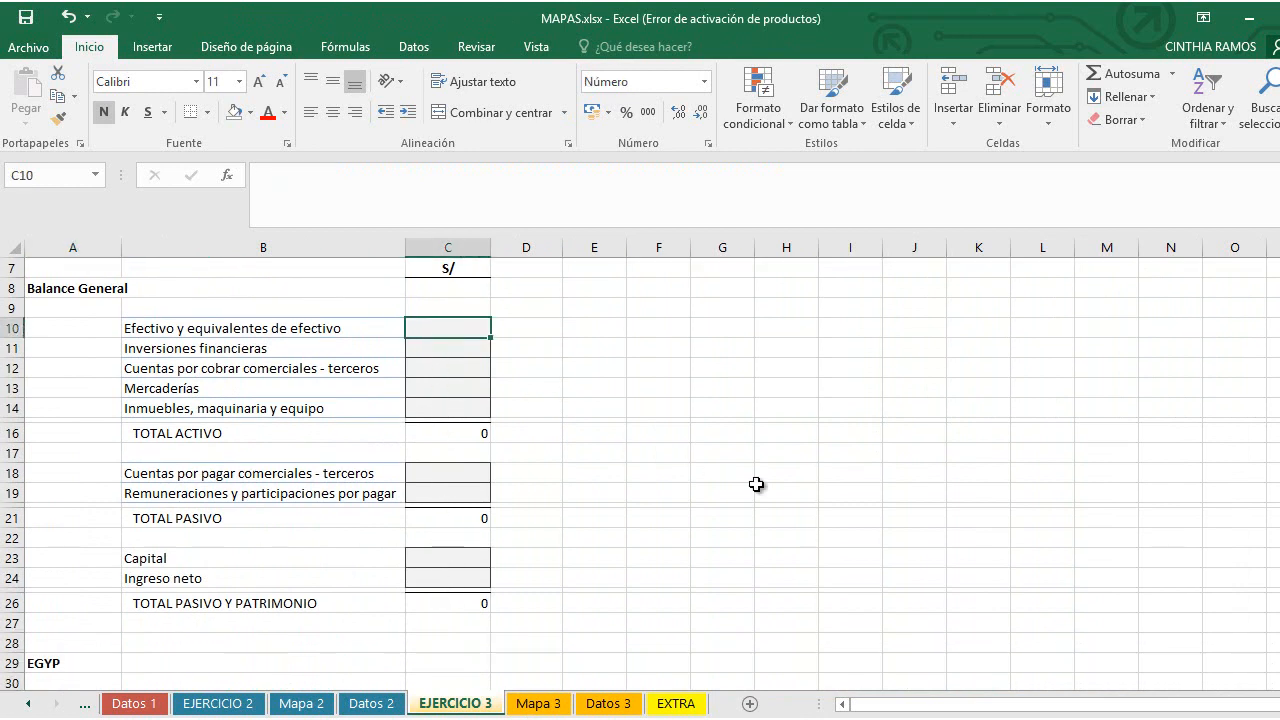
{"action": "type", "text": "+SUMAR.SI.CONJUNTO(tbl_3_mapa["}
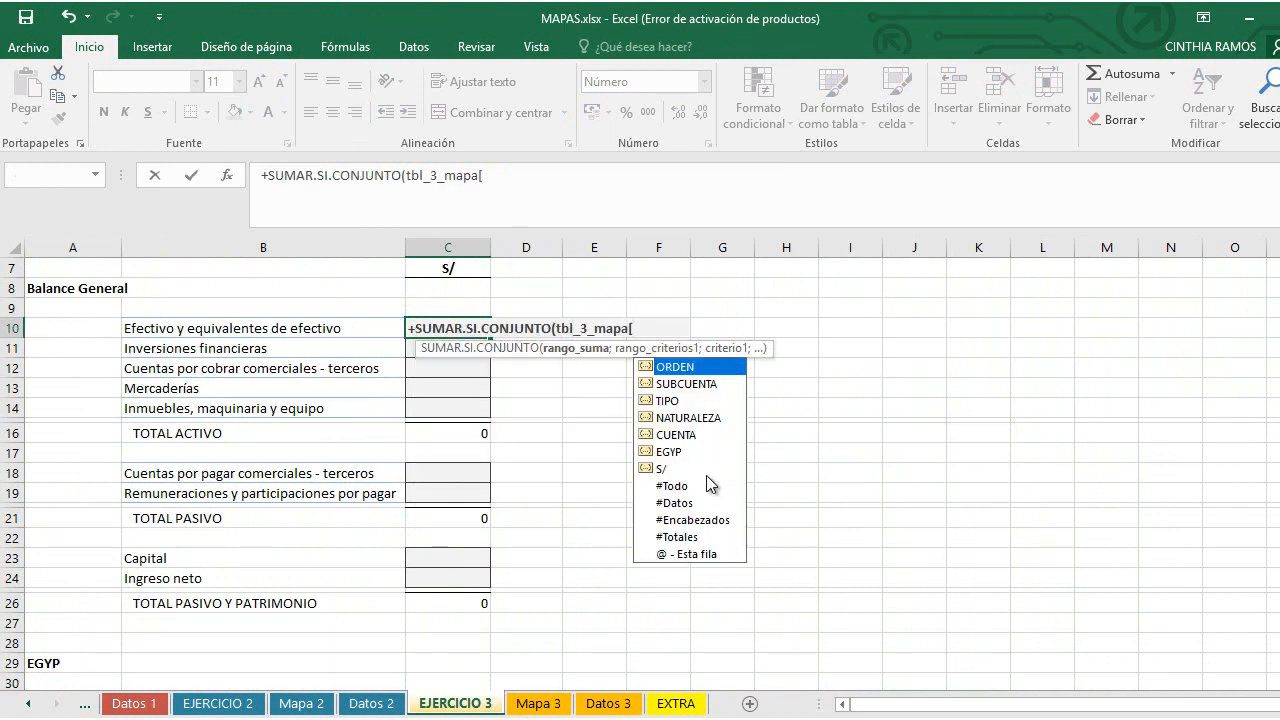
{"action": "double_click", "coordinate": [707, 474]}
{"action": "type", "text": "];tb"}
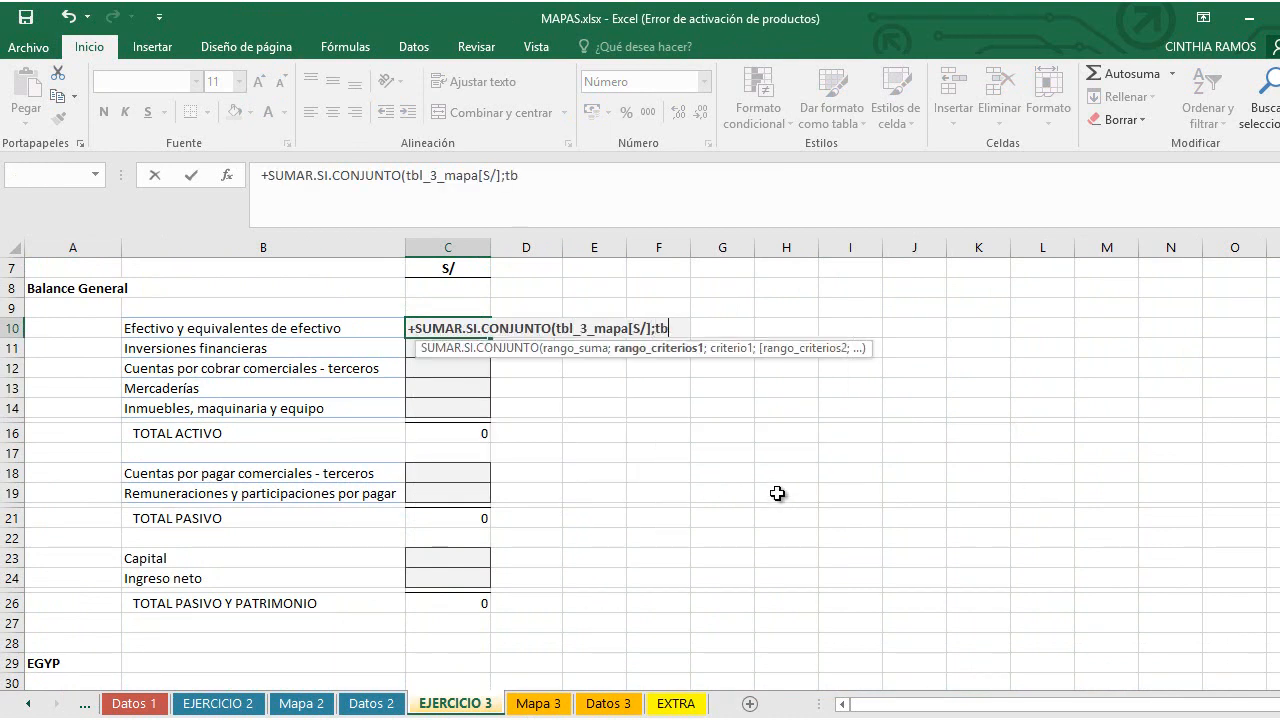
Step: Complete the C10 formula with tbl_3_mapa[CUENTA] as the criteria range and B10 as the criterion
{"action": "double_click", "coordinate": [714, 449]}
{"action": "type", "text": "["}
{"action": "double_click", "coordinate": [839, 438]}
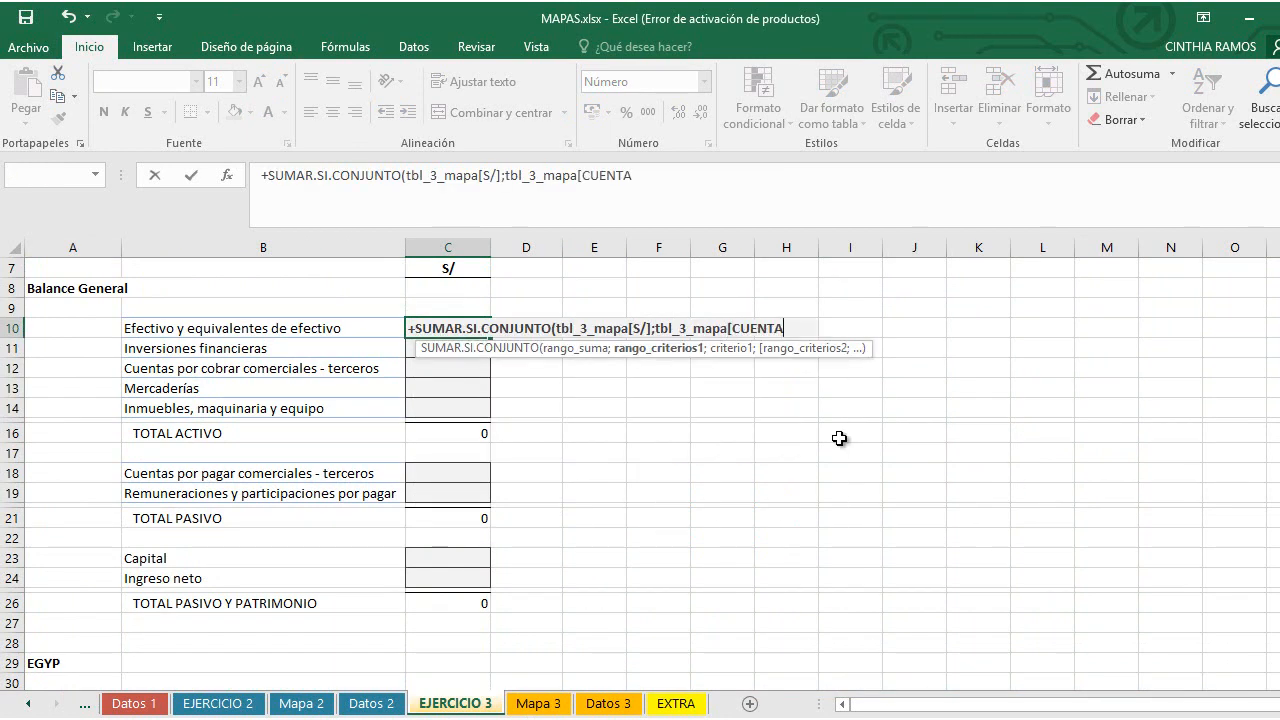
{"action": "type", "text": ";"}
{"action": "left_click", "coordinate": [315, 330]}
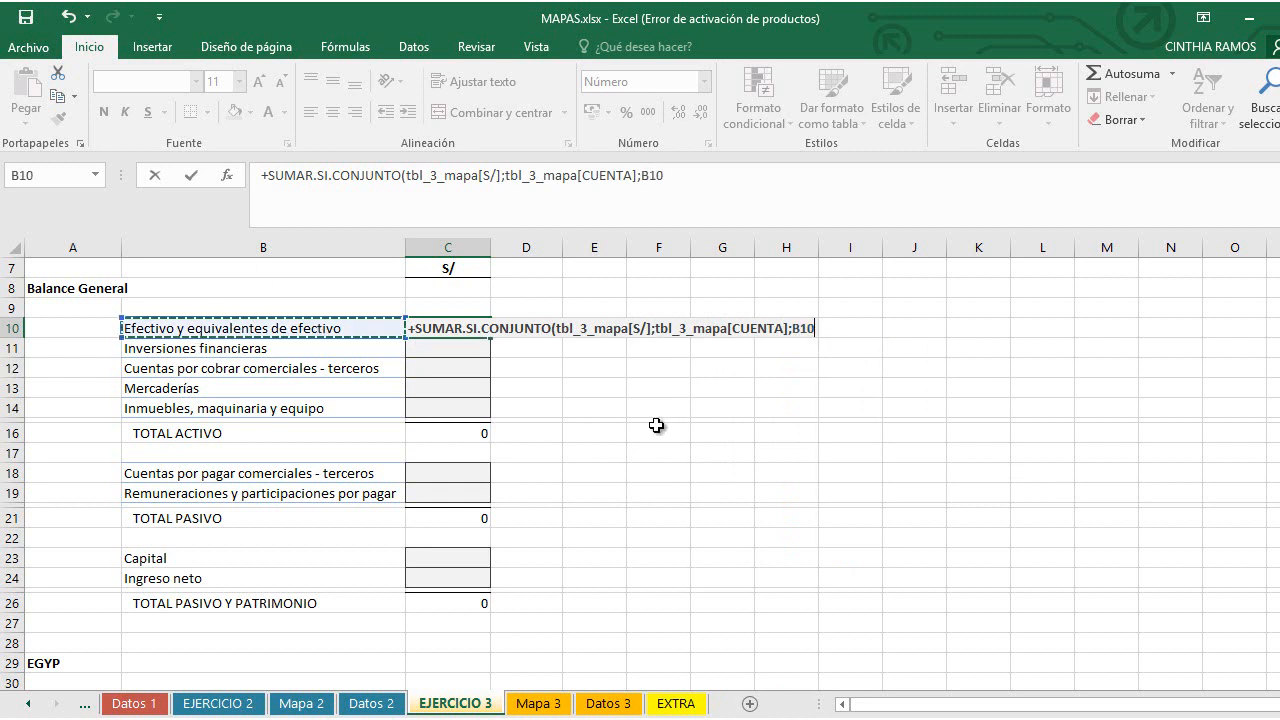
{"action": "key", "text": "Return"}
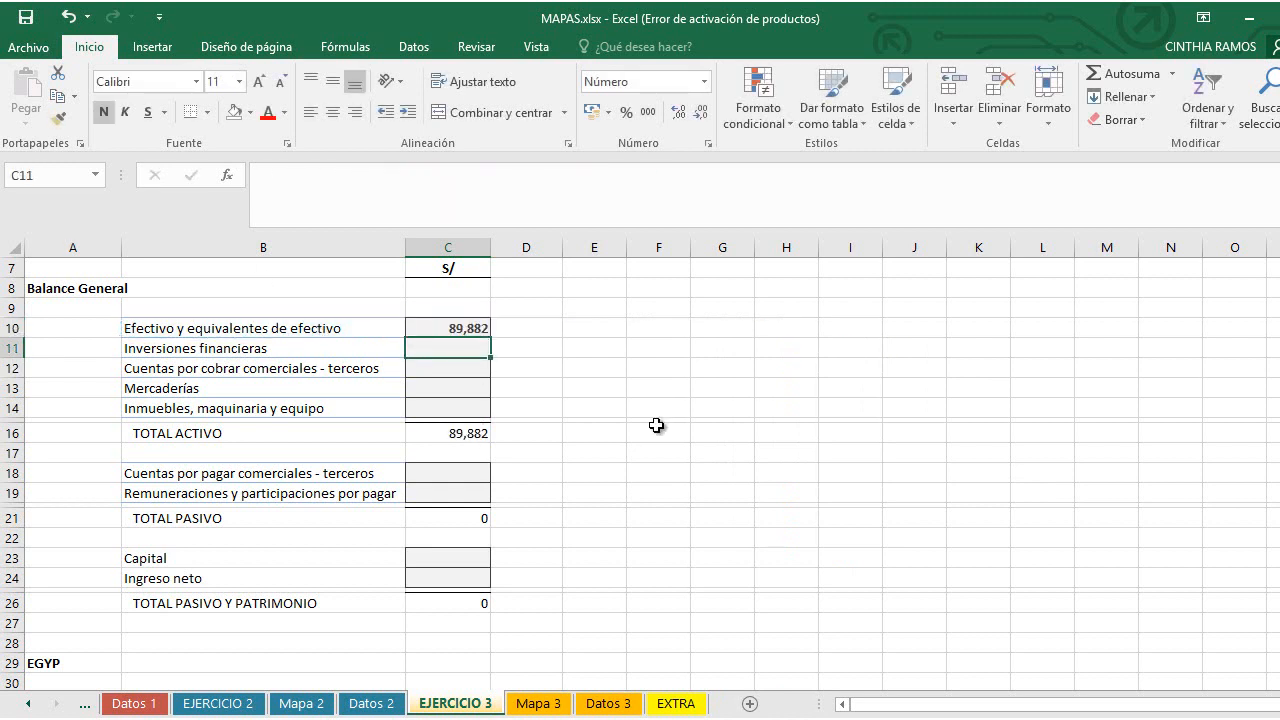
Step: Copy the C10 formula to the remaining asset accounts in C11:C14
{"action": "key", "text": "Up"}
{"action": "key", "text": "ctrl+c"}
{"action": "key", "text": "Down"}
{"action": "key", "text": "shift+Down"}
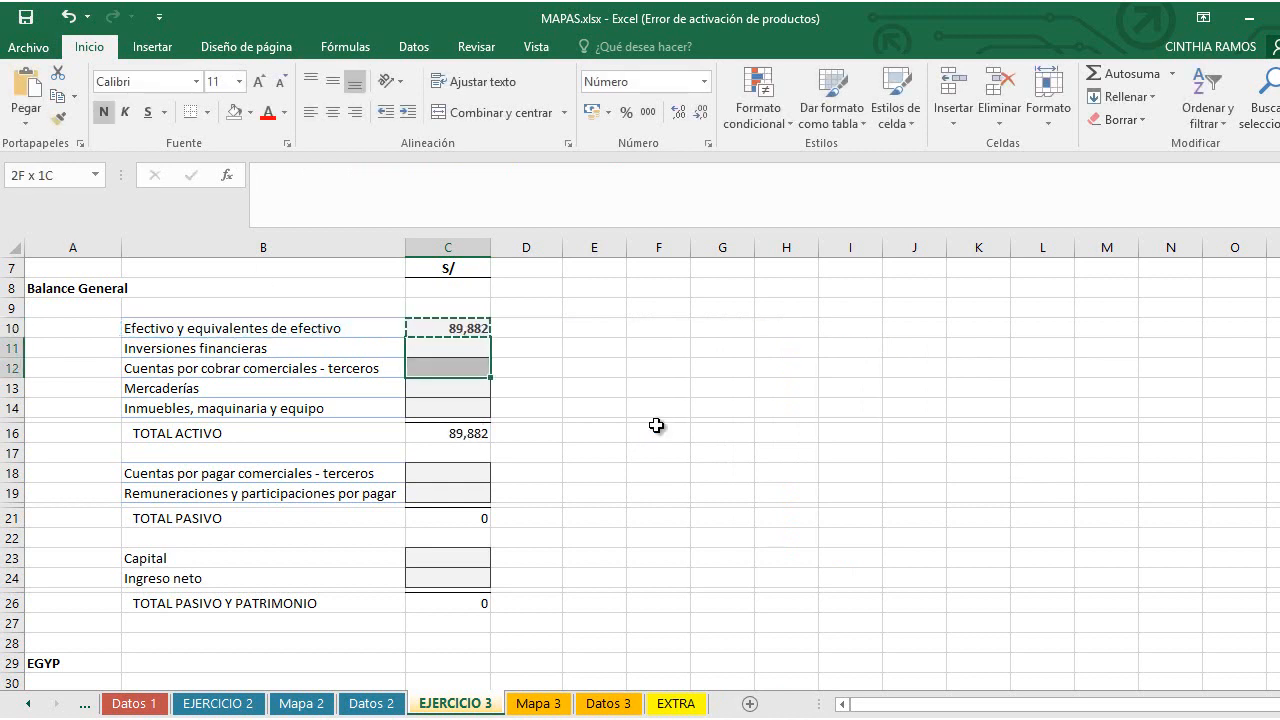
{"action": "key", "text": "shift+Down"}
{"action": "key", "text": "shift+Down"}
{"action": "key", "text": "ctrl+v"}
Step: Paste the same formula into the liability accounts in C18:C19
{"action": "key", "text": "Down"}
{"action": "key", "text": "Down"}
{"action": "key", "text": "Down"}
{"action": "key", "text": "Down"}
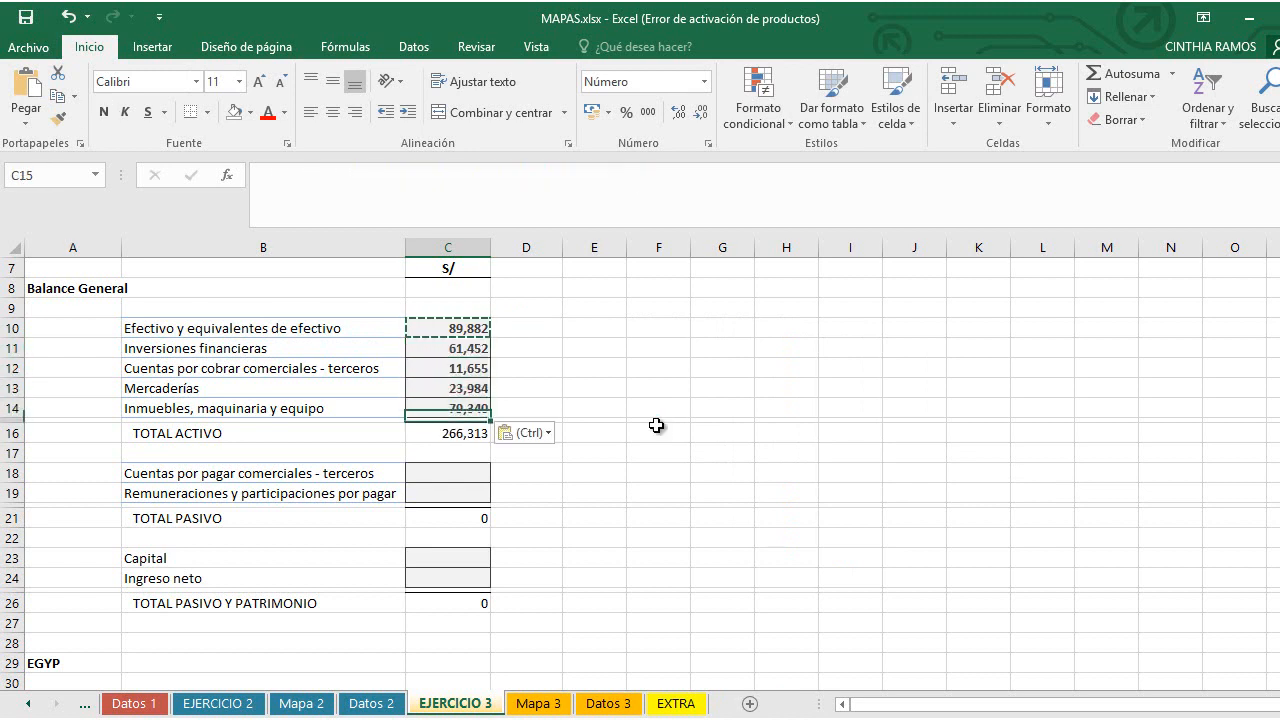
{"action": "key", "text": "Down"}
{"action": "key", "text": "Down"}
{"action": "key", "text": "Down"}
{"action": "key", "text": "shift+Down"}
{"action": "key", "text": "ctrl+v"}
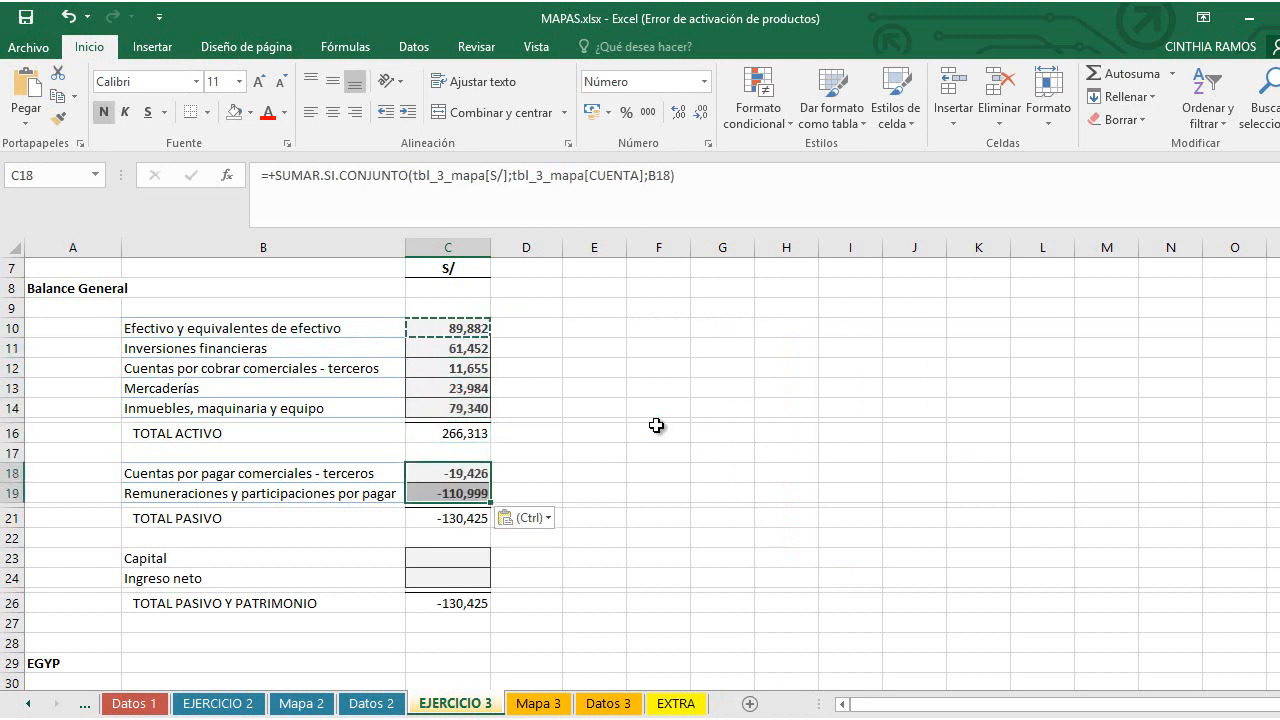
{"action": "key", "text": "Down"}
{"action": "key", "text": "Down"}
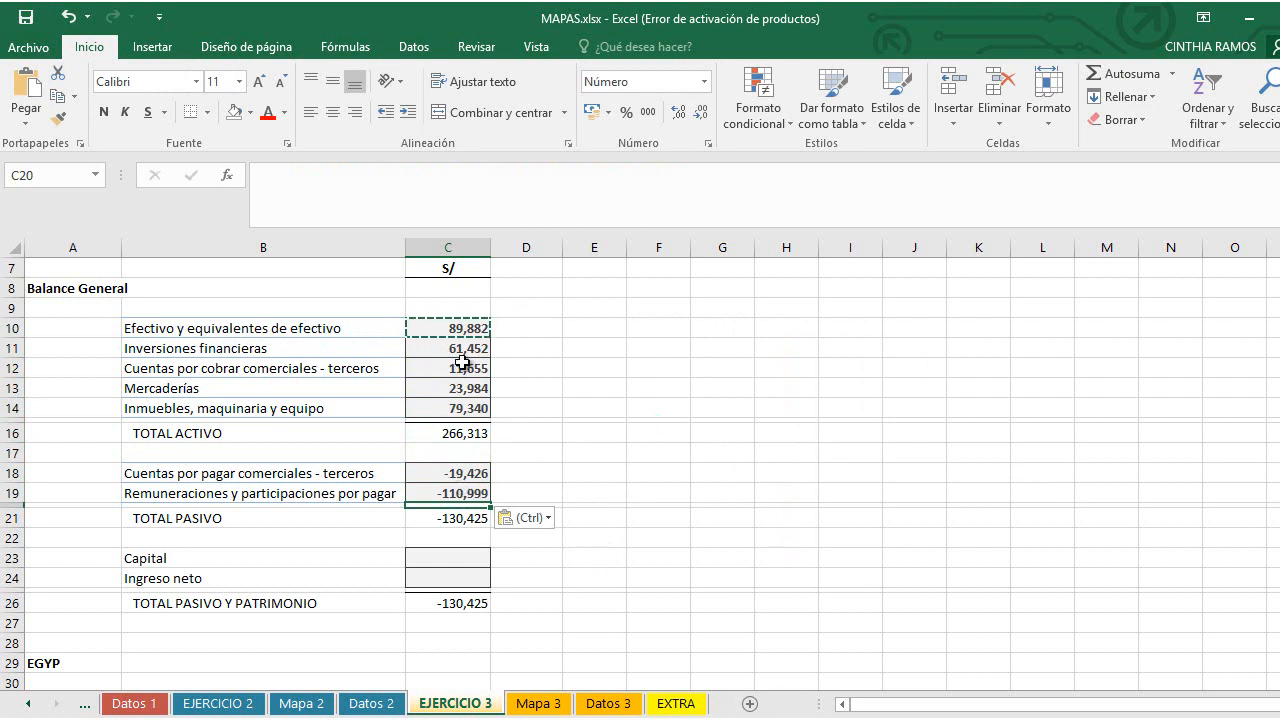
Step: Compare the signs of the subaccount amounts in Datos 3 with the NATURALEZA and S/ columns of Mapa 3
{"action": "left_click", "coordinate": [607, 705]}
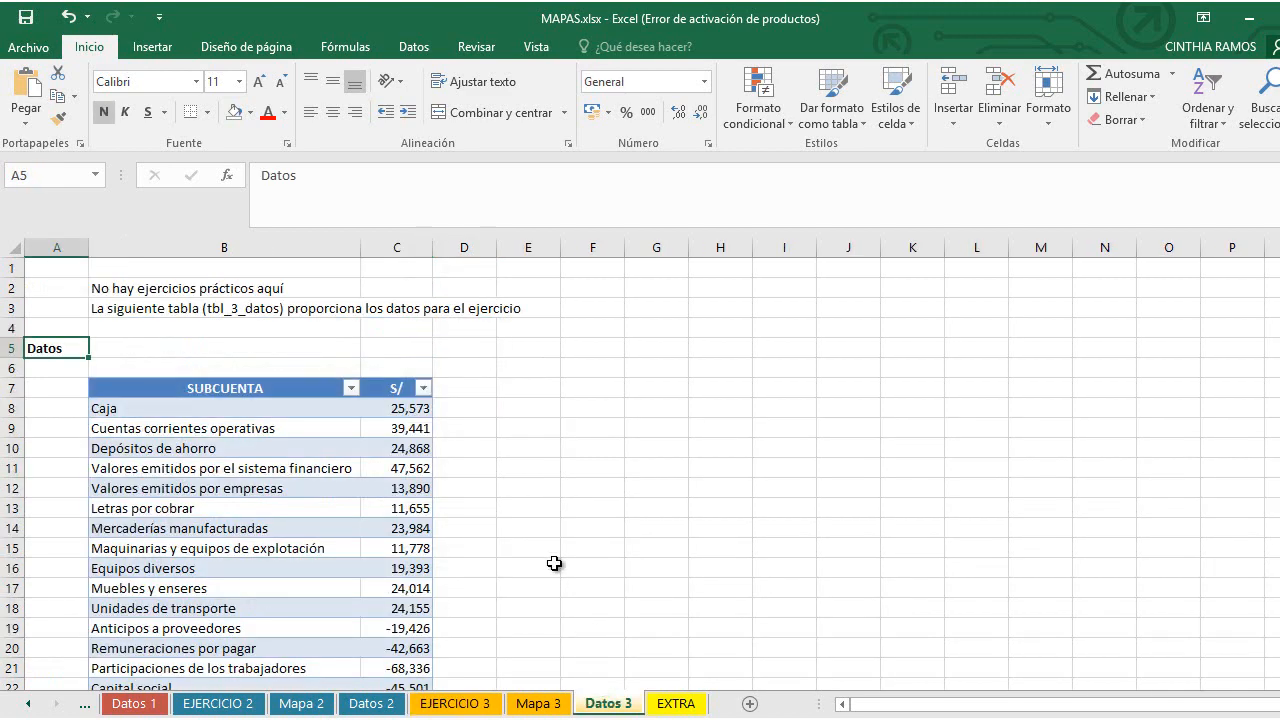
{"action": "scroll", "coordinate": [554, 564], "scroll_direction": "down", "scroll_amount": 3}
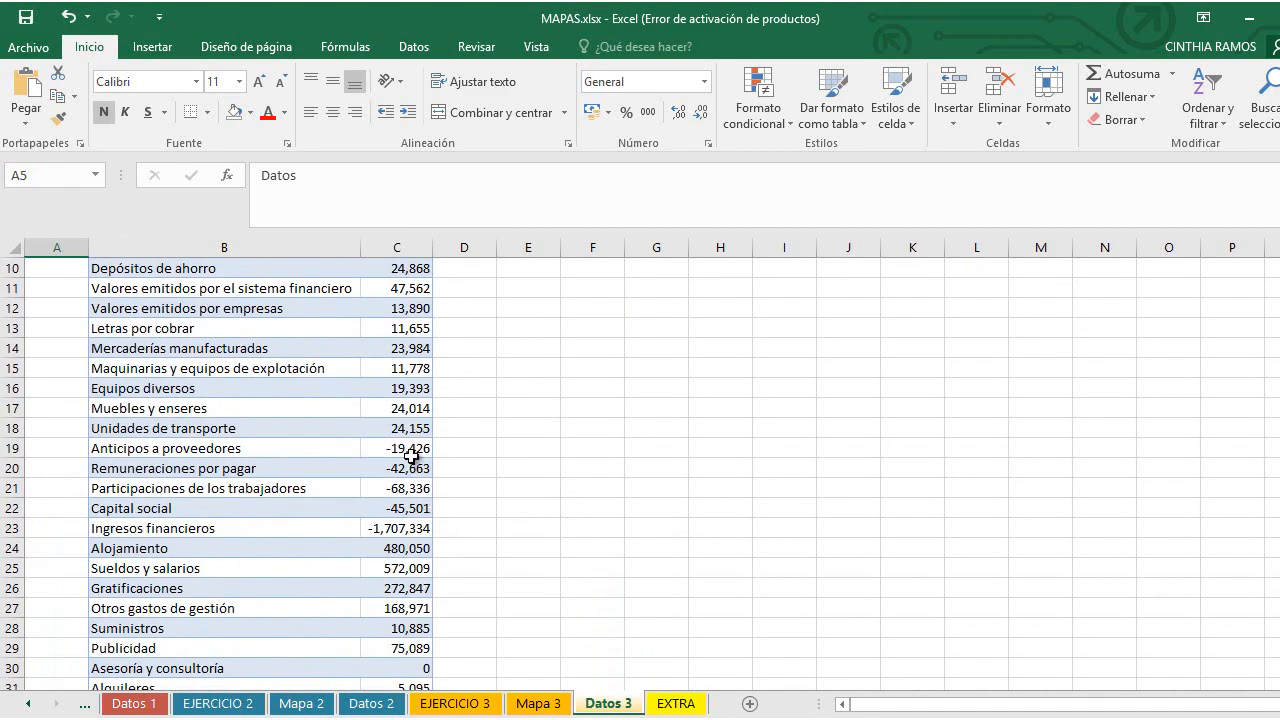
{"action": "left_click_drag", "start_coordinate": [411, 456], "coordinate": [418, 568]}
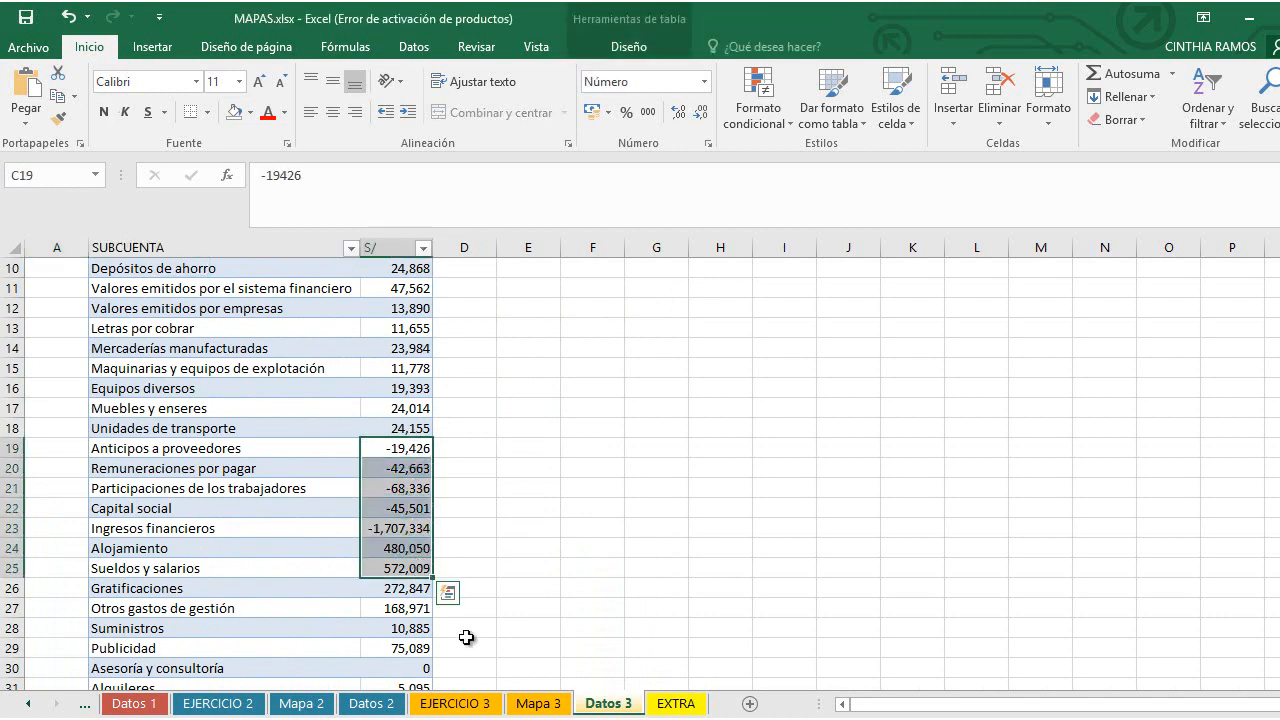
{"action": "left_click", "coordinate": [535, 706]}
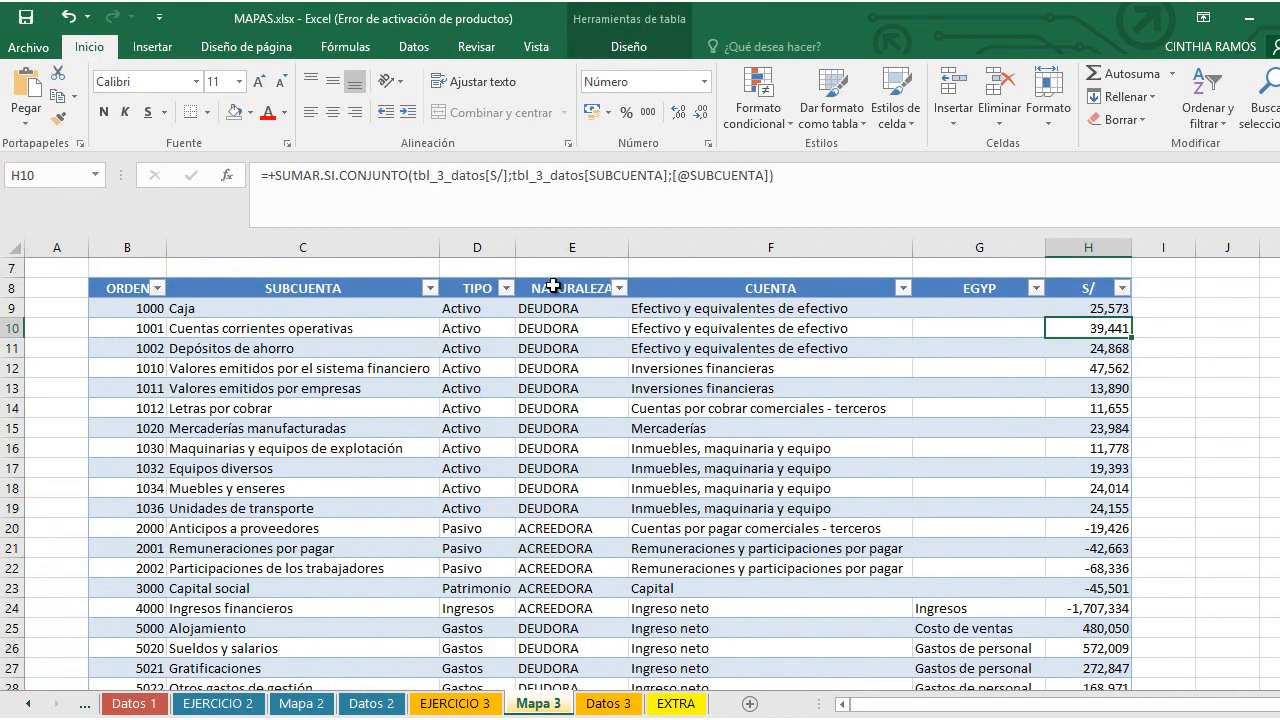
{"action": "left_click_drag", "start_coordinate": [549, 310], "coordinate": [576, 528]}
{"action": "scroll", "coordinate": [574, 517], "scroll_direction": "down", "scroll_amount": 1}
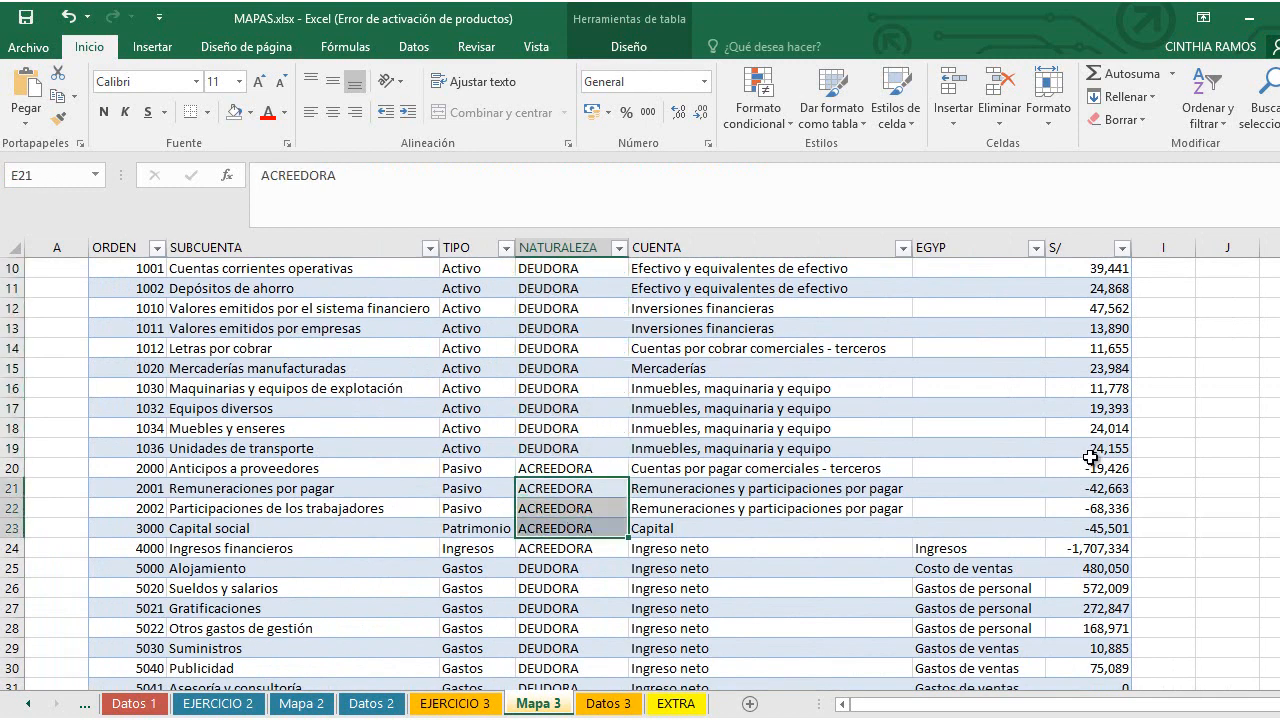
{"action": "left_click_drag", "start_coordinate": [1090, 508], "coordinate": [1090, 528]}
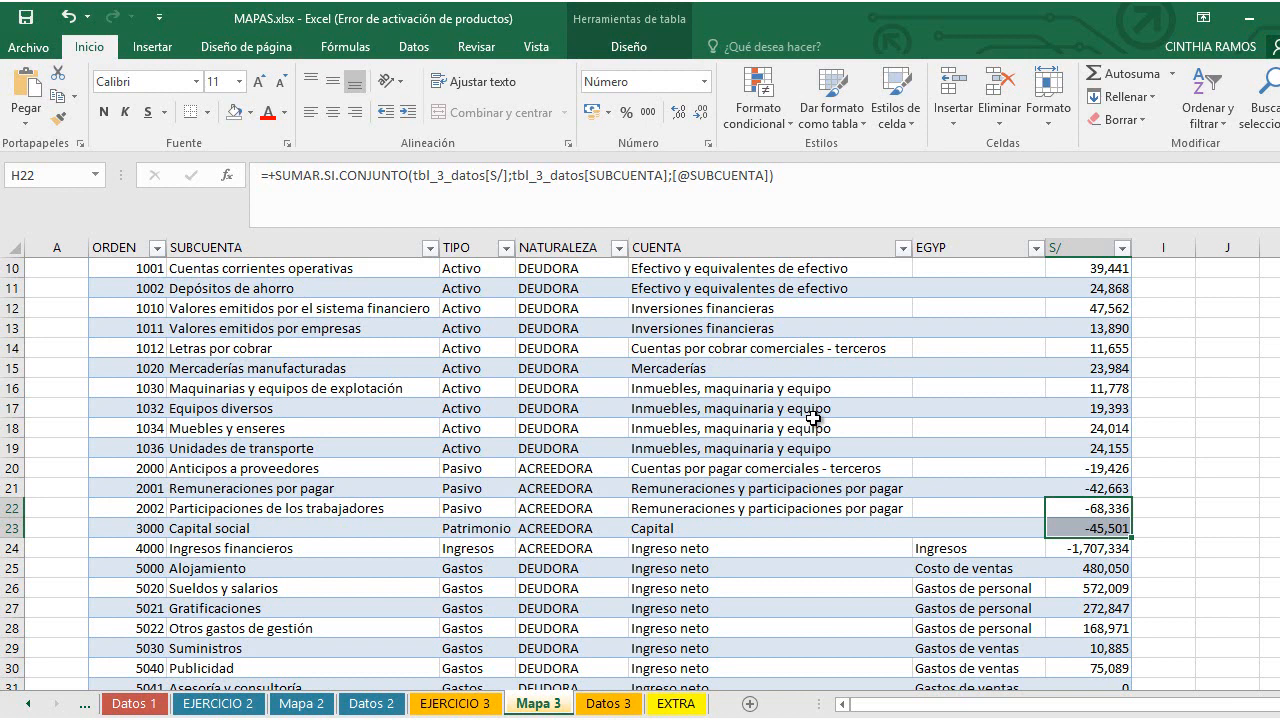
Step: In EJERCICIO 3, reverse the sign of the C18 formula by replacing its leading plus with a minus before SUMAR.SI.CONJUNTO
{"action": "left_click", "coordinate": [482, 708]}
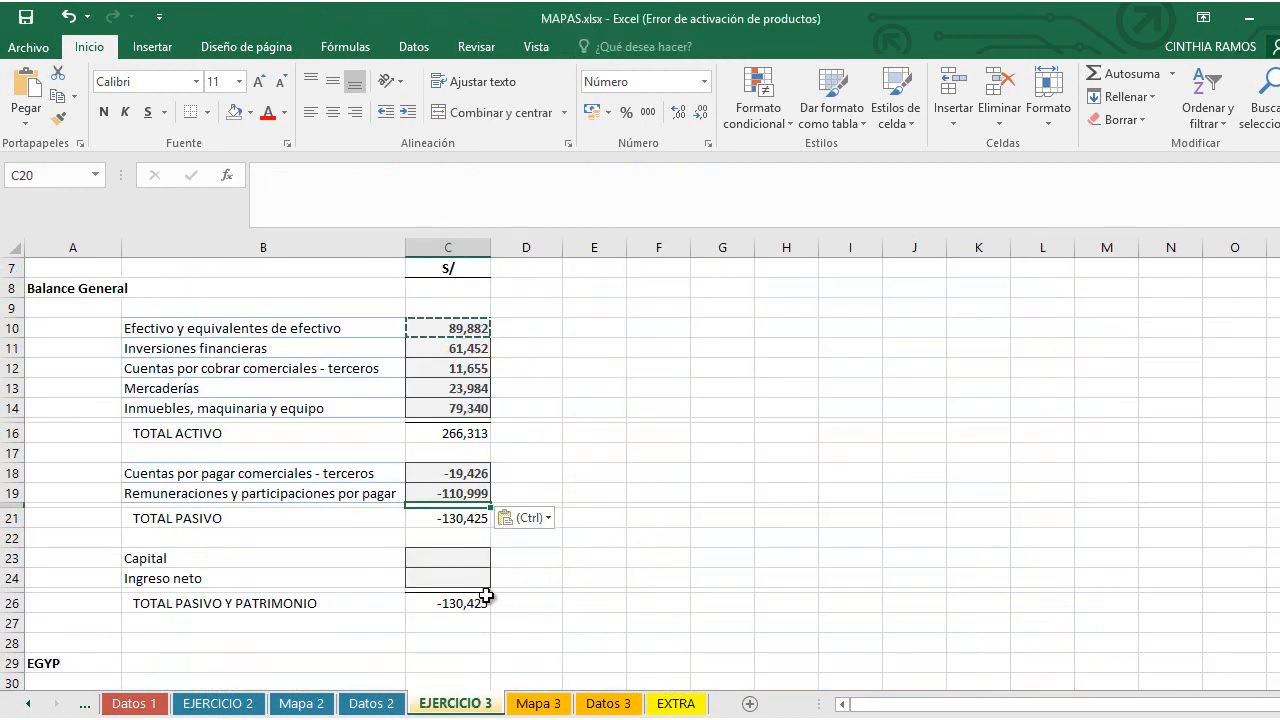
{"action": "left_click", "coordinate": [448, 476]}
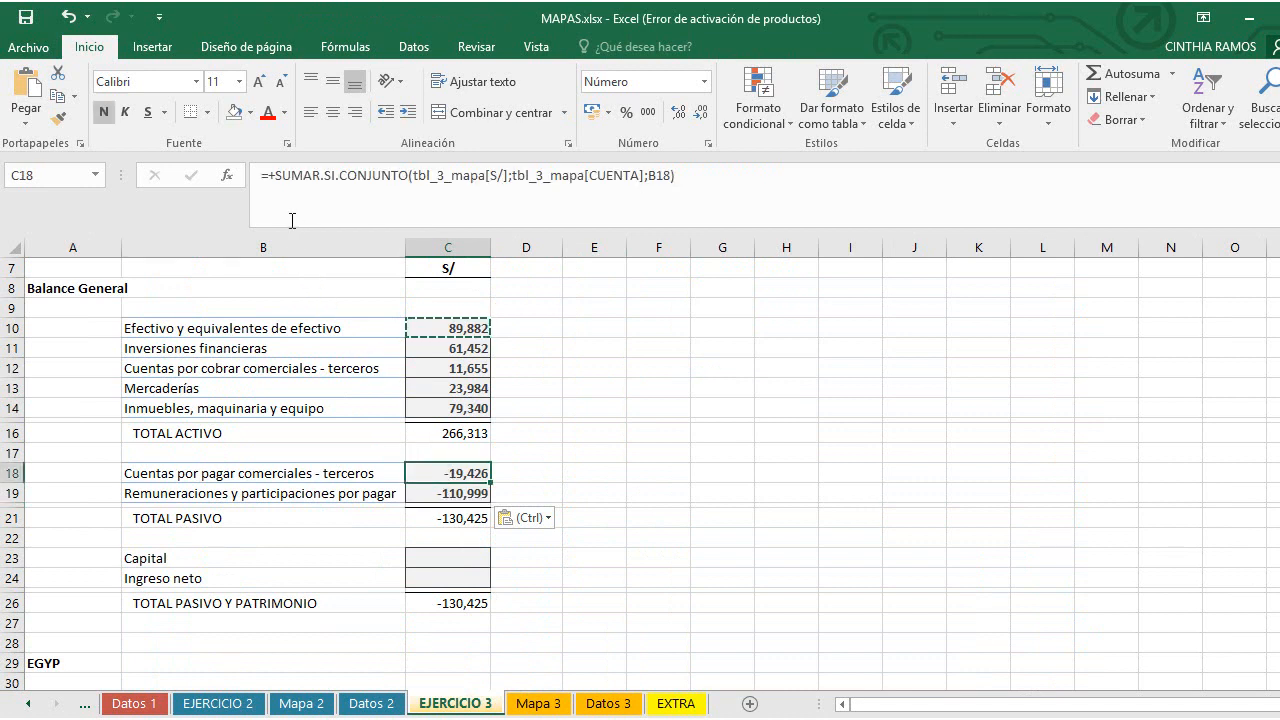
{"action": "left_click", "coordinate": [275, 180]}
{"action": "type", "text": "+"}
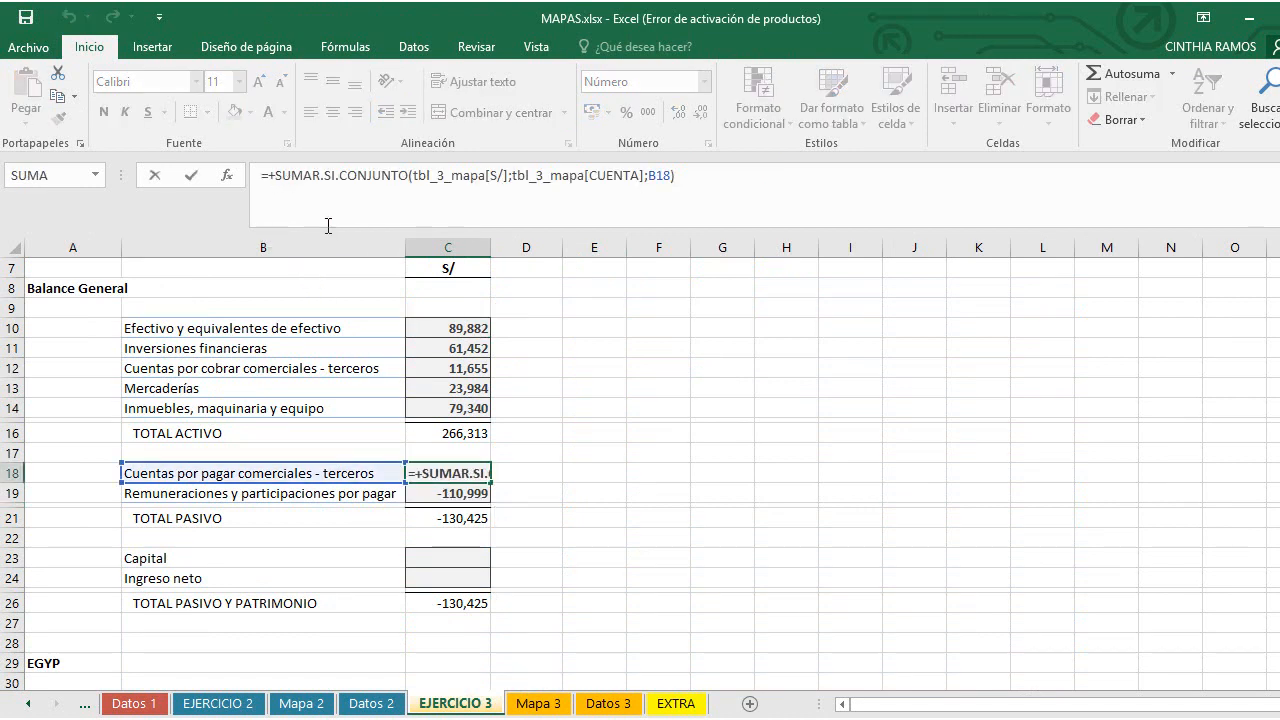
{"action": "key", "text": "BackSpace"}
{"action": "type", "text": "-"}
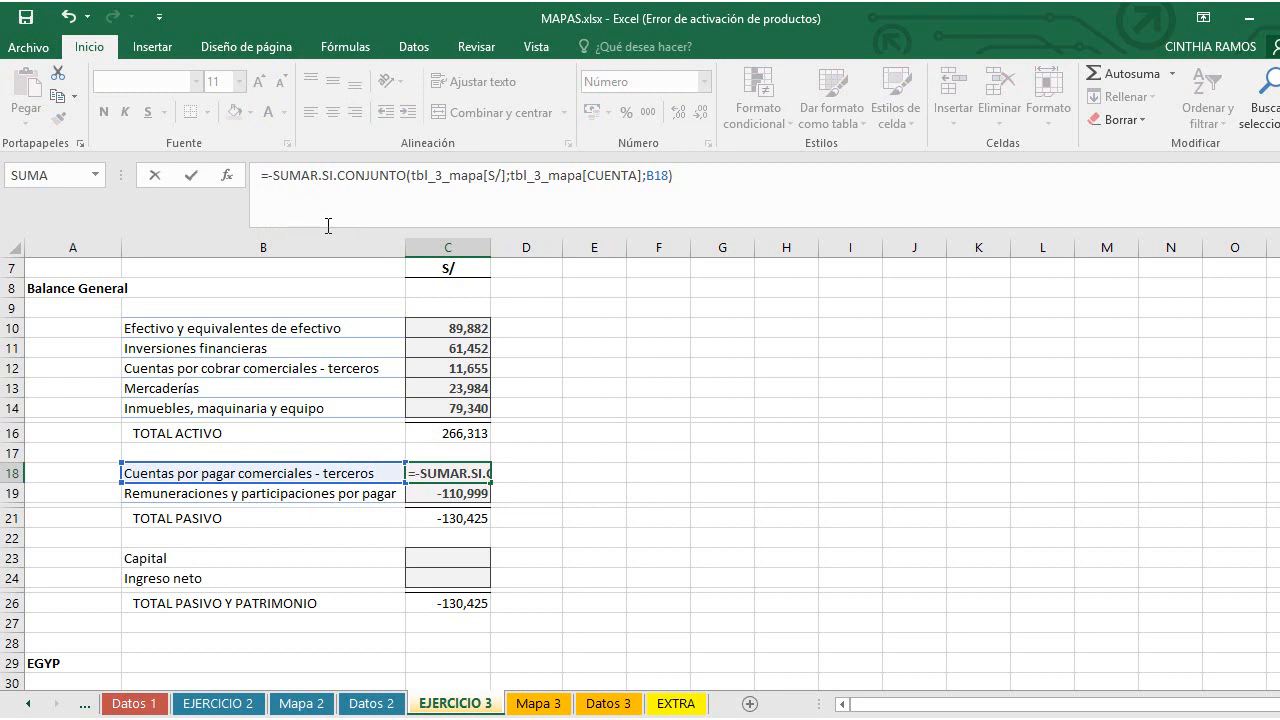
{"action": "key", "text": "Return"}
Step: Copy the sign-reversed C18 formula to C19 and to the Capital and Ingreso neto cells C23:C24
{"action": "key", "text": "Up"}
{"action": "key", "text": "ctrl+c"}
{"action": "key", "text": "Down"}
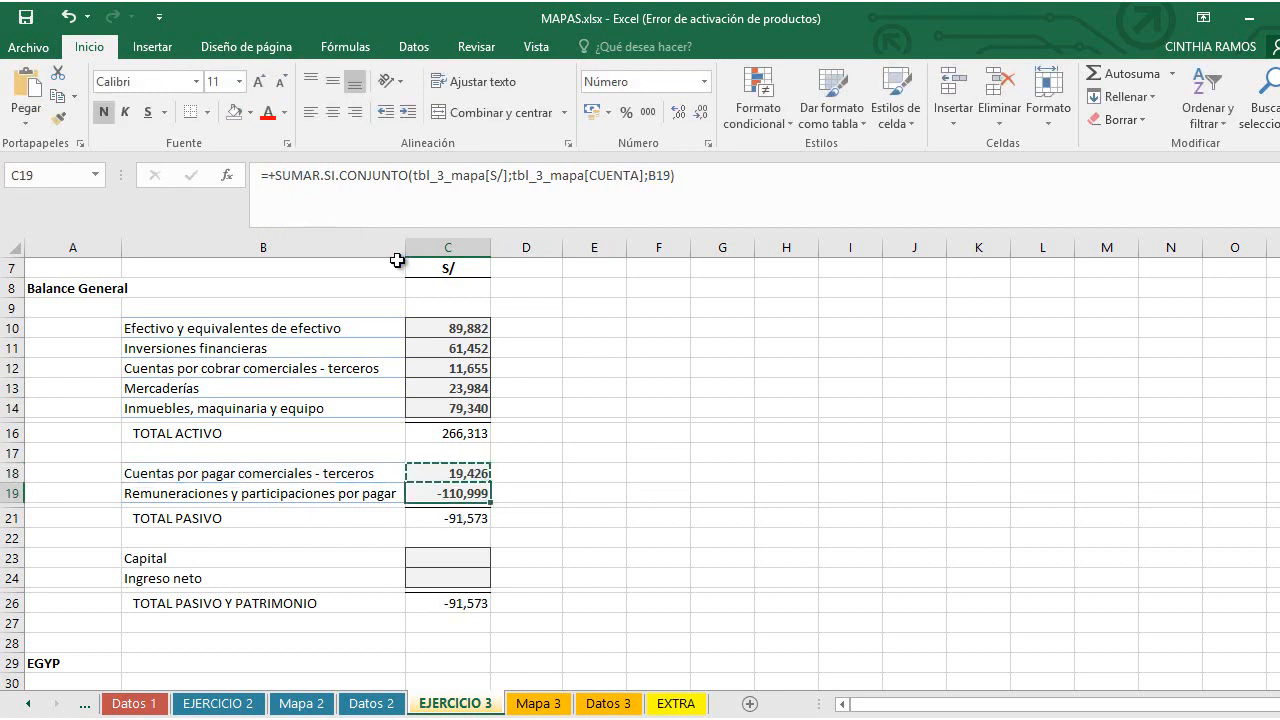
{"action": "key", "text": "ctrl+v"}
{"action": "key", "text": "Down"}
{"action": "key", "text": "Down"}
{"action": "key", "text": "Down"}
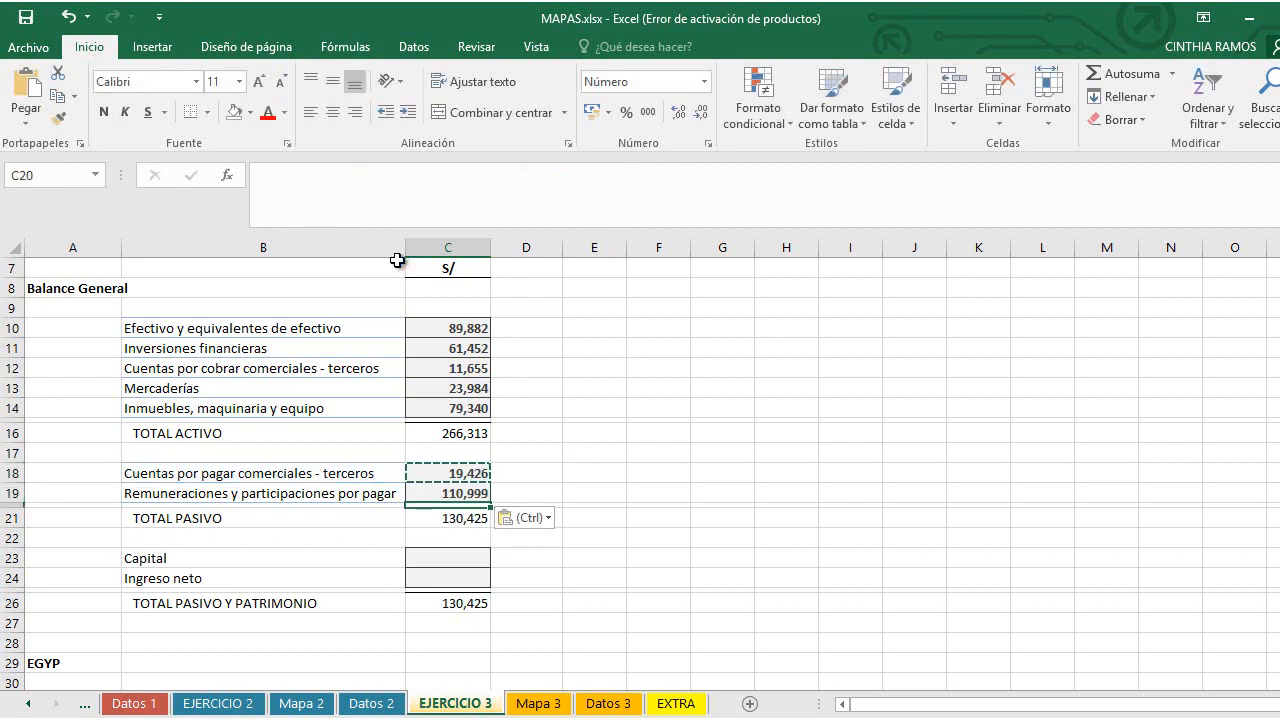
{"action": "key", "text": "shift+Down"}
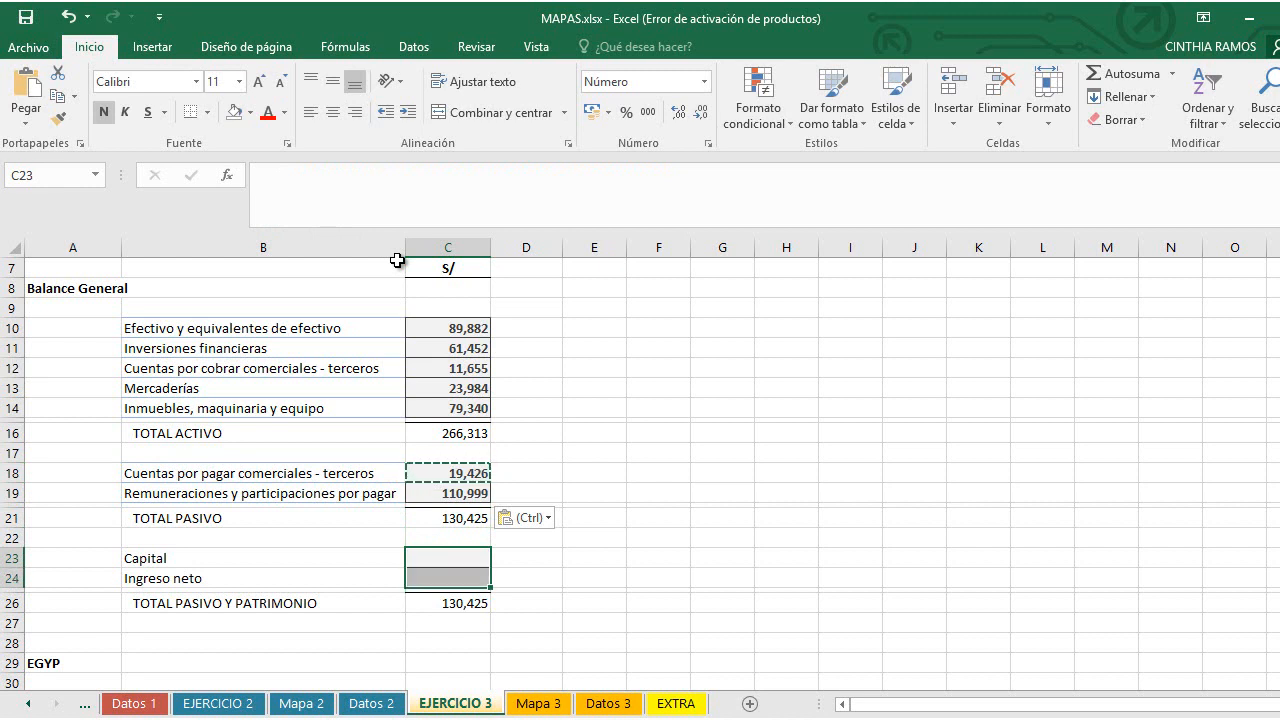
{"action": "key", "text": "ctrl+v"}
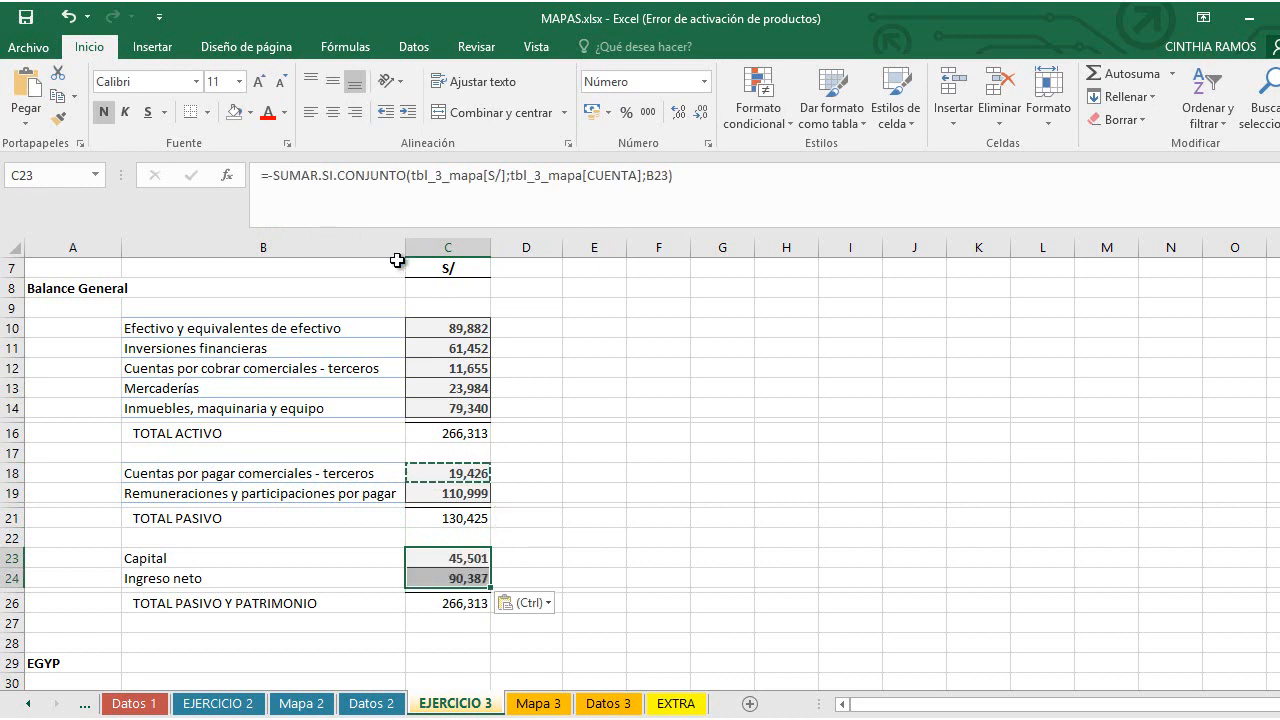
{"action": "key", "text": "Escape"}
Step: Compare TOTAL ACTIVO with TOTAL PASIVO Y PATRIMONIO to check that the Balance General balances
{"action": "left_click", "coordinate": [634, 557]}
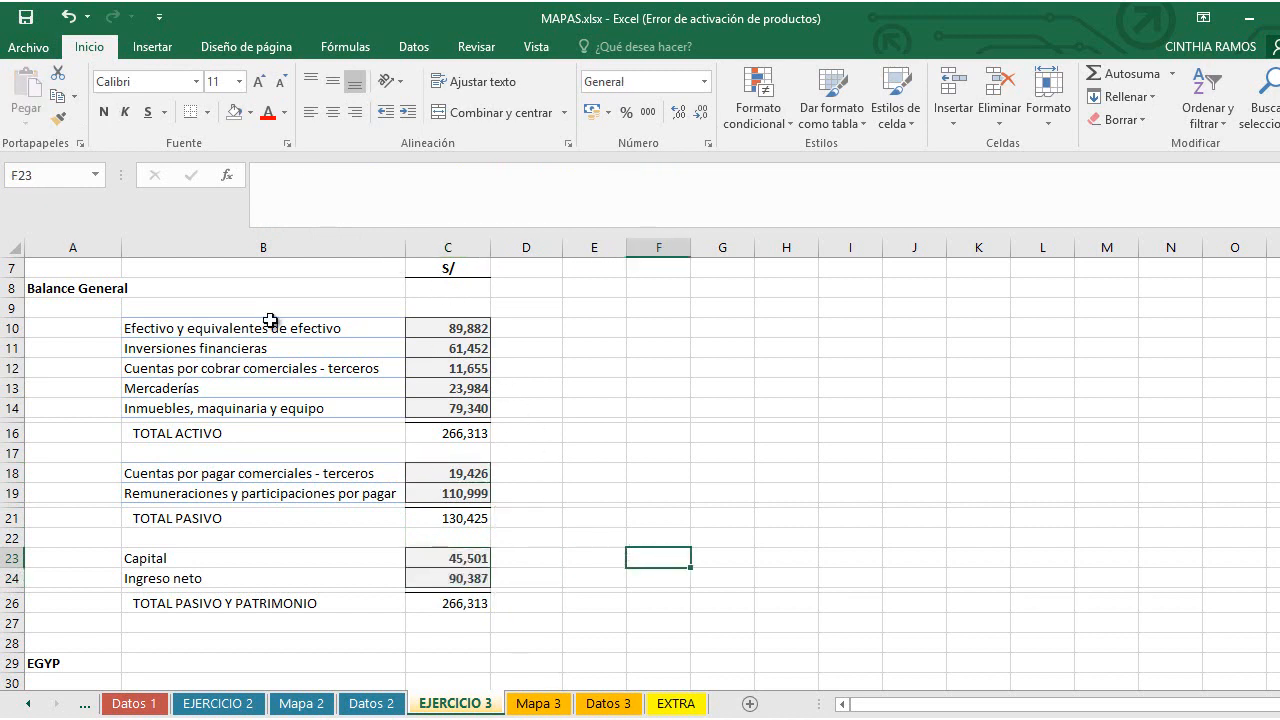
{"action": "left_click", "coordinate": [100, 288]}
{"action": "left_click", "coordinate": [308, 434]}
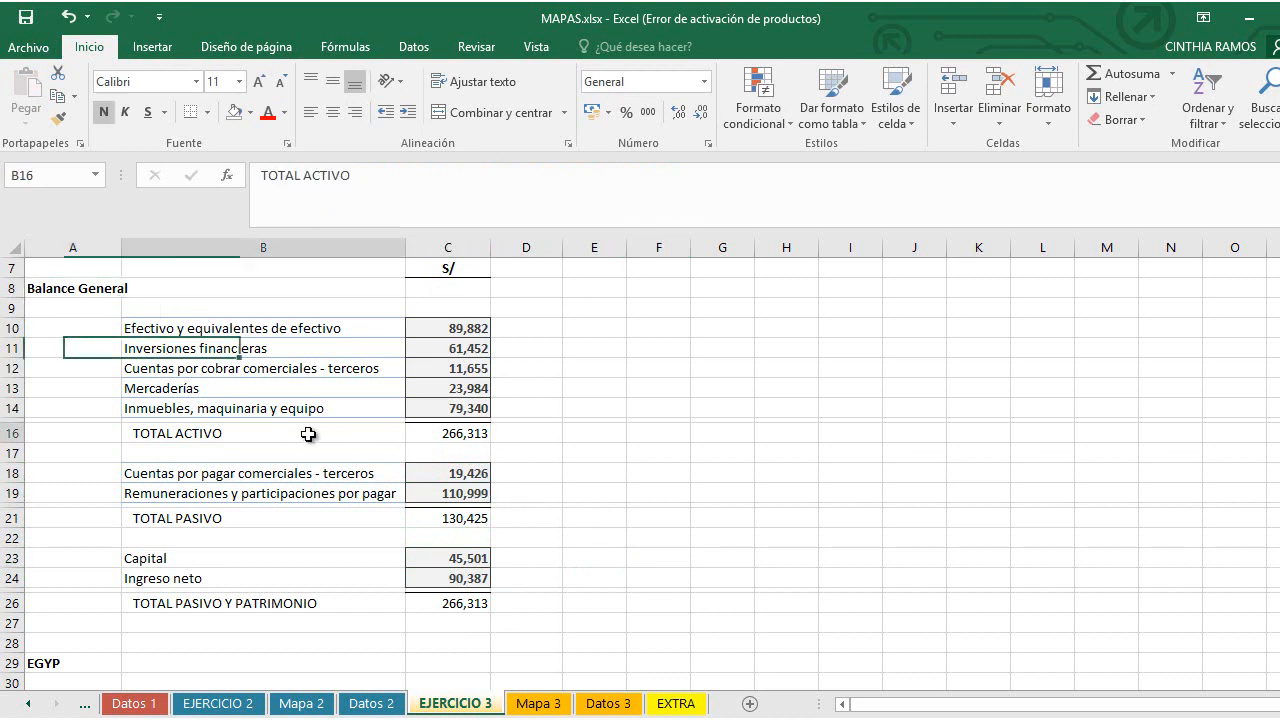
{"action": "left_click", "coordinate": [262, 602]}
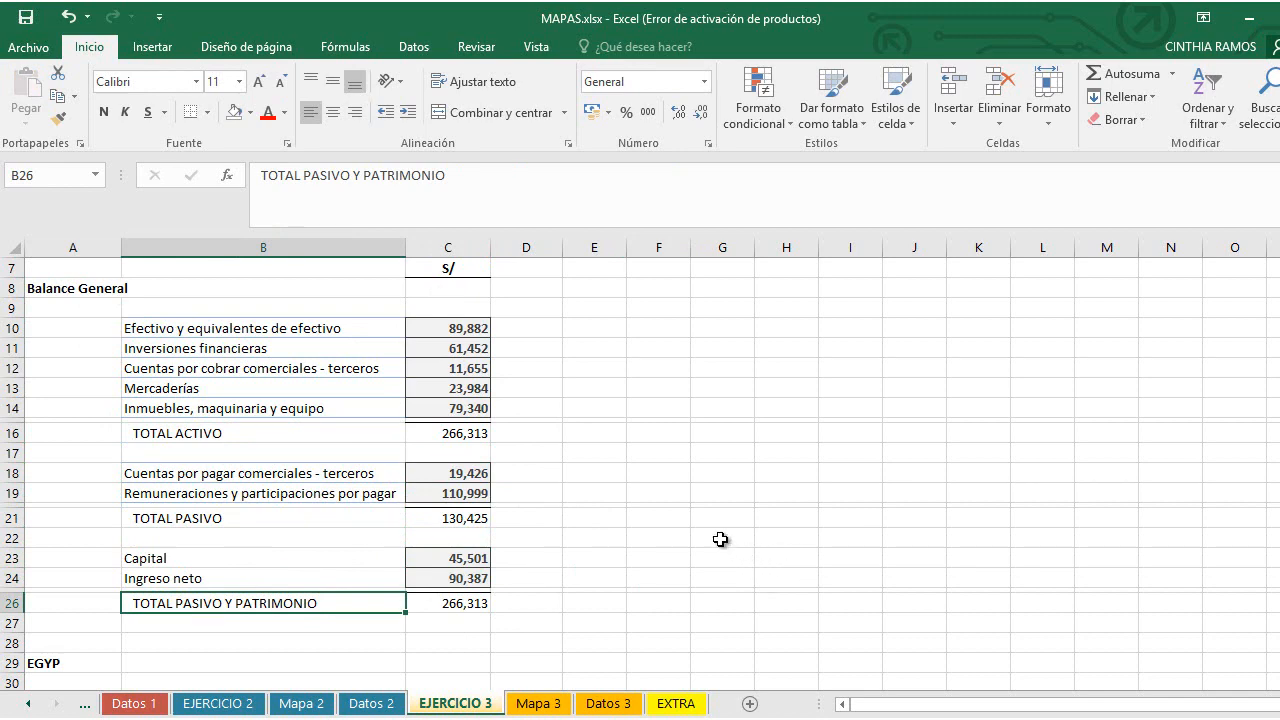
Step: In the EGYP section, start a SUMAR.SI.CONJUNTO formula in the Ingresos cell C31 with tbl_3_mapa[S/] as the sum range
{"action": "scroll", "coordinate": [693, 490], "scroll_direction": "down", "scroll_amount": 1}
{"action": "scroll", "coordinate": [693, 490], "scroll_direction": "down", "scroll_amount": 4}
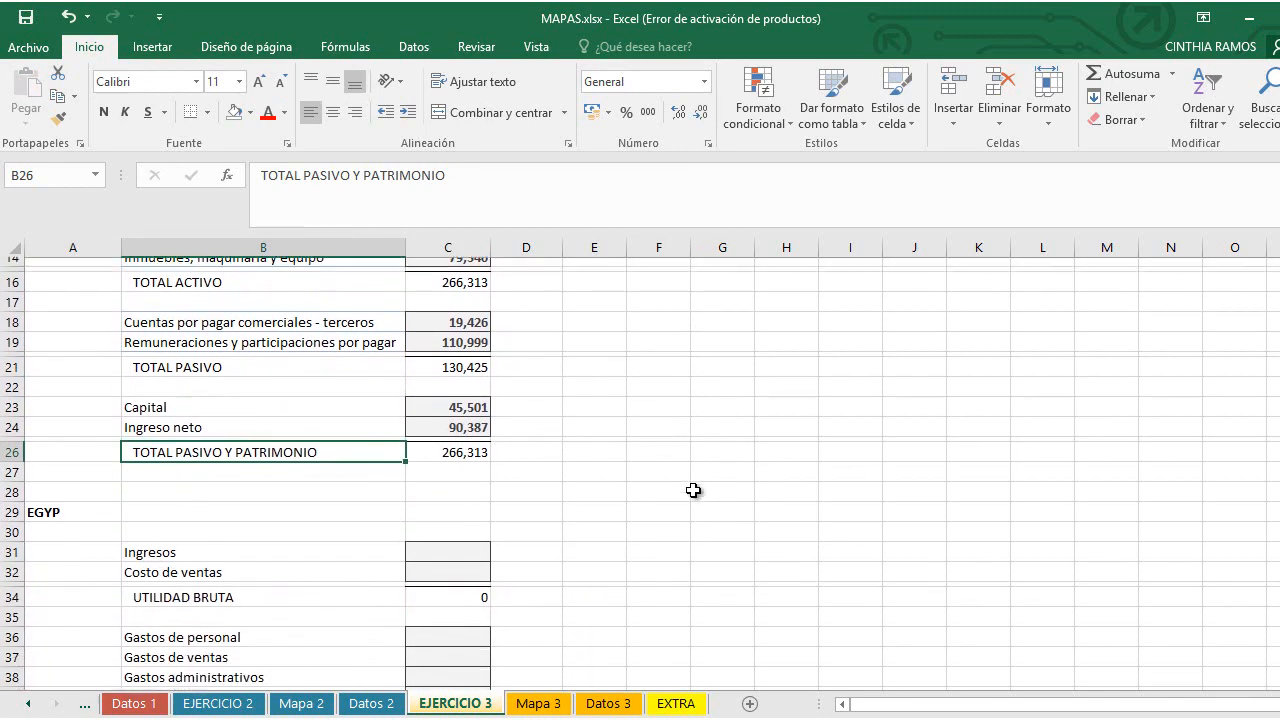
{"action": "scroll", "coordinate": [693, 490], "scroll_direction": "down", "scroll_amount": 1}
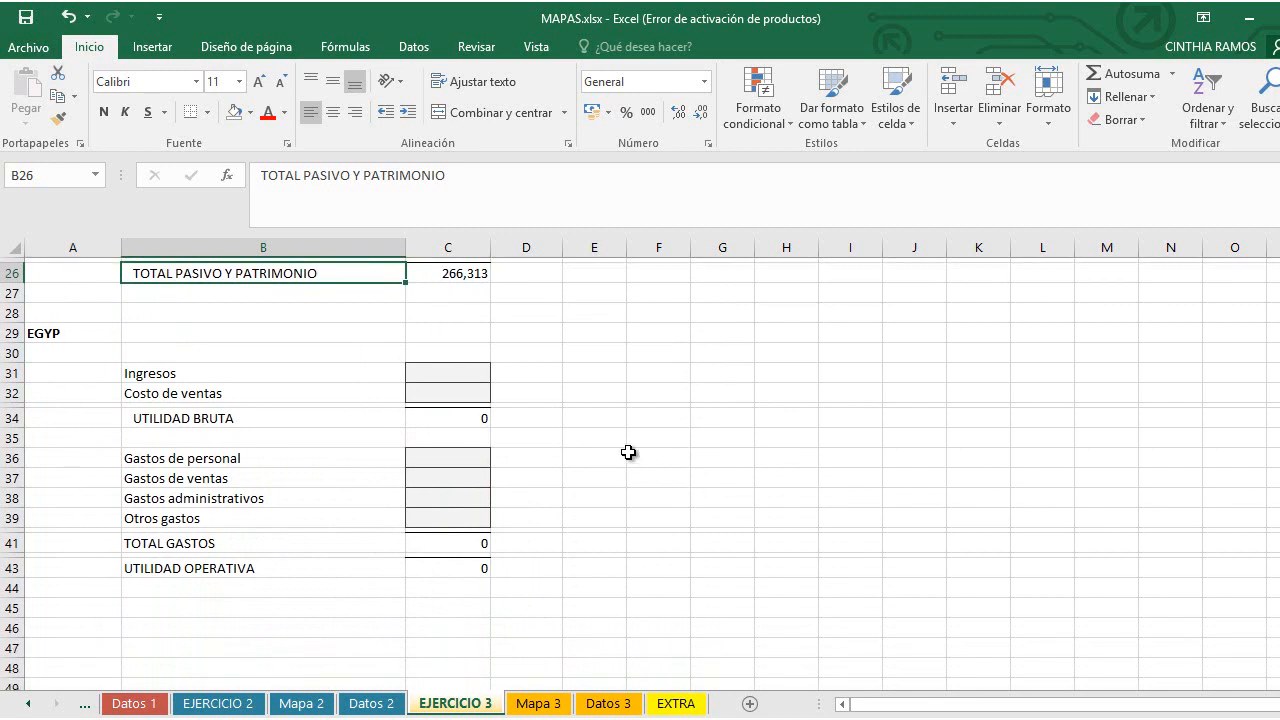
{"action": "left_click", "coordinate": [467, 372]}
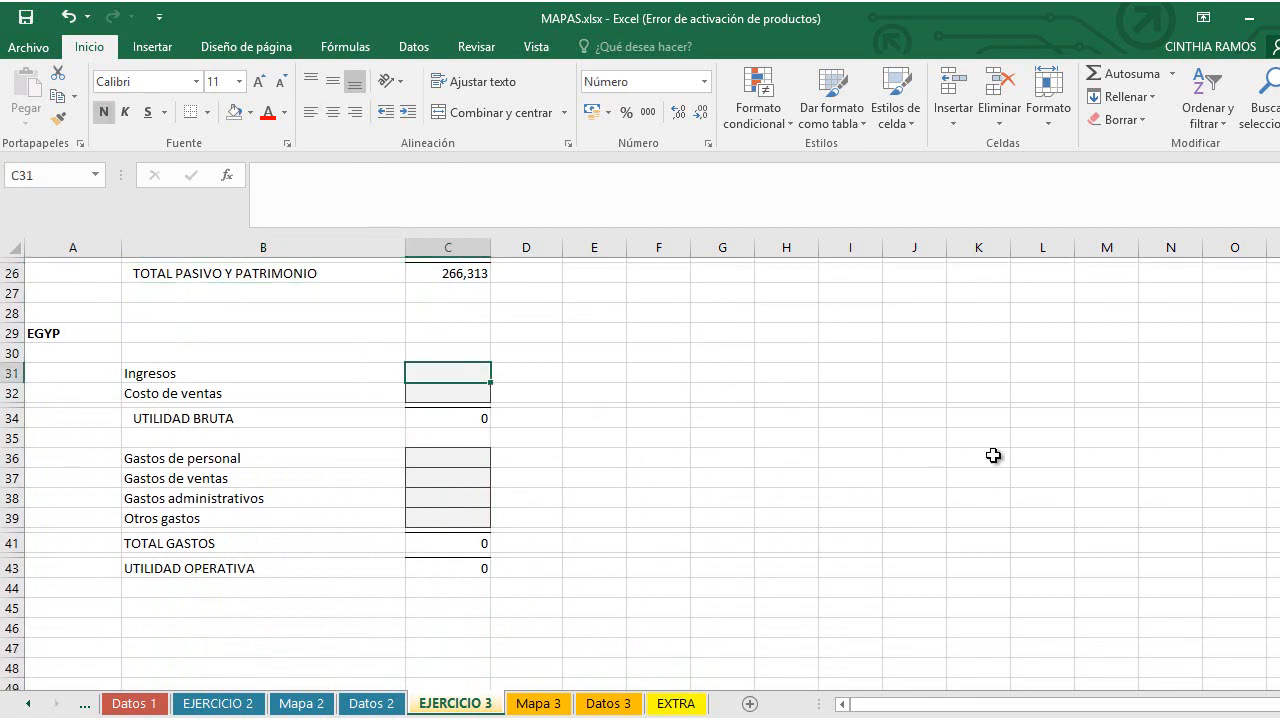
{"action": "type", "text": "+sum"}
{"action": "double_click", "coordinate": [555, 490]}
{"action": "type", "text": "t"}
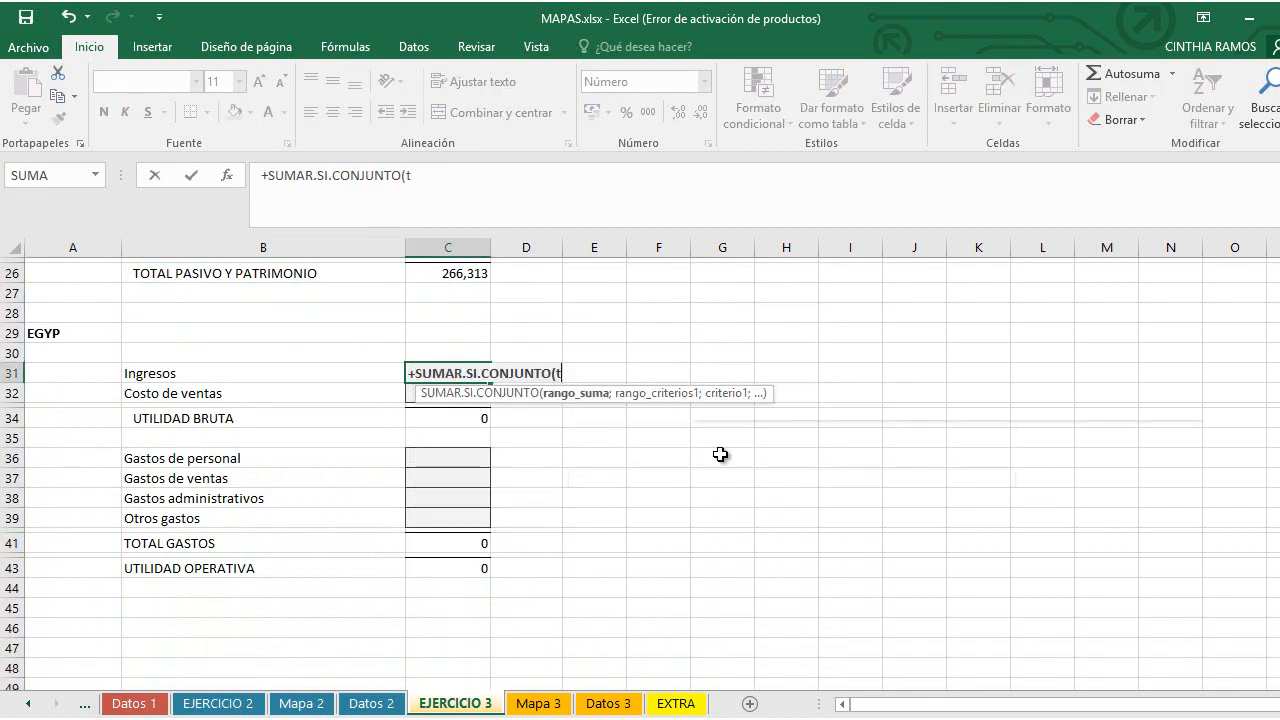
{"action": "type", "text": "bl"}
{"action": "double_click", "coordinate": [653, 506]}
{"action": "type", "text": "["}
{"action": "double_click", "coordinate": [700, 520]}
{"action": "type", "text": "];"}
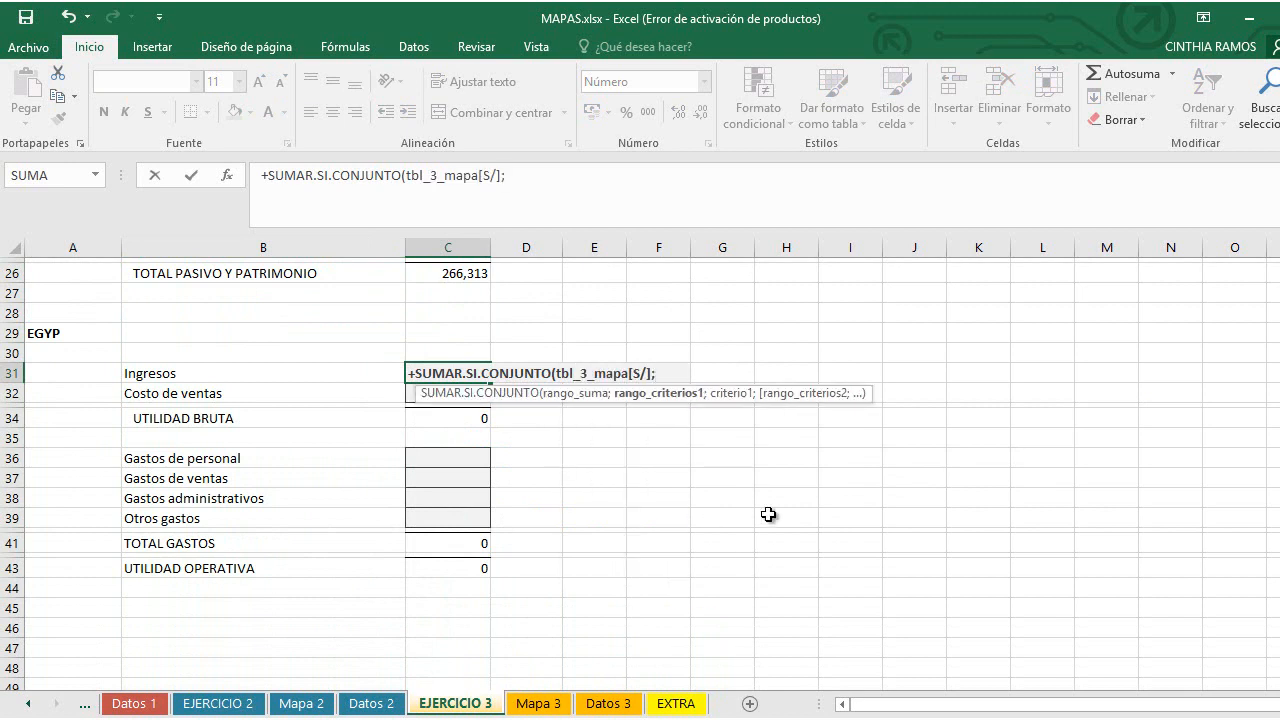
Step: Complete the C31 formula with tbl_3_mapa[EGYP] as the criteria range and B31 as the criterion
{"action": "type", "text": "tbl"}
{"action": "double_click", "coordinate": [730, 497]}
{"action": "type", "text": "["}
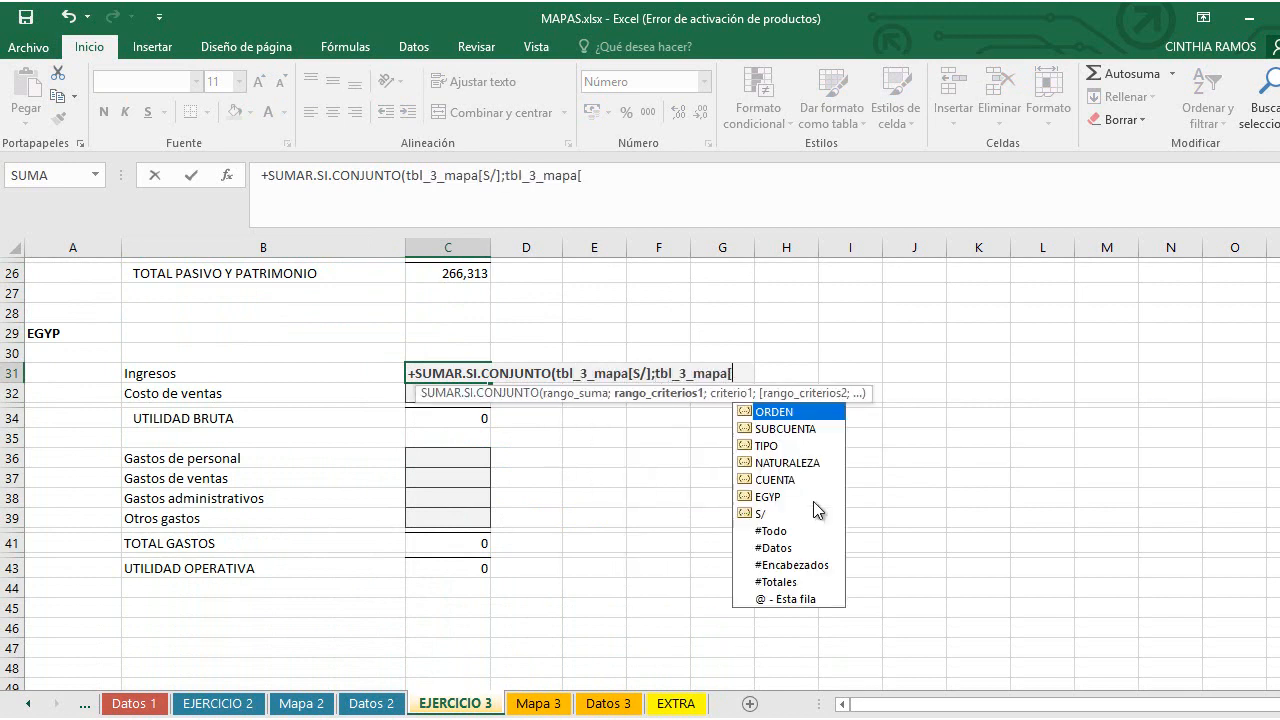
{"action": "double_click", "coordinate": [793, 494]}
{"action": "type", "text": "];"}
{"action": "left_click", "coordinate": [373, 380]}
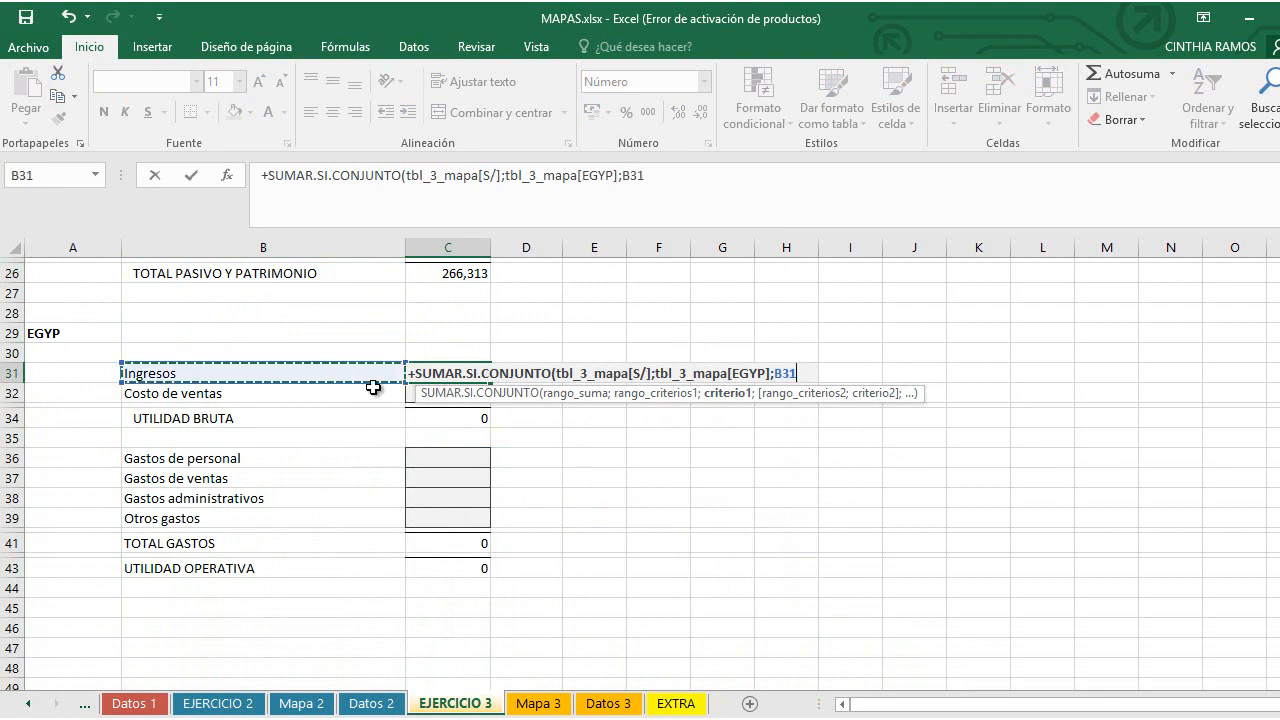
{"action": "key", "text": "Return"}
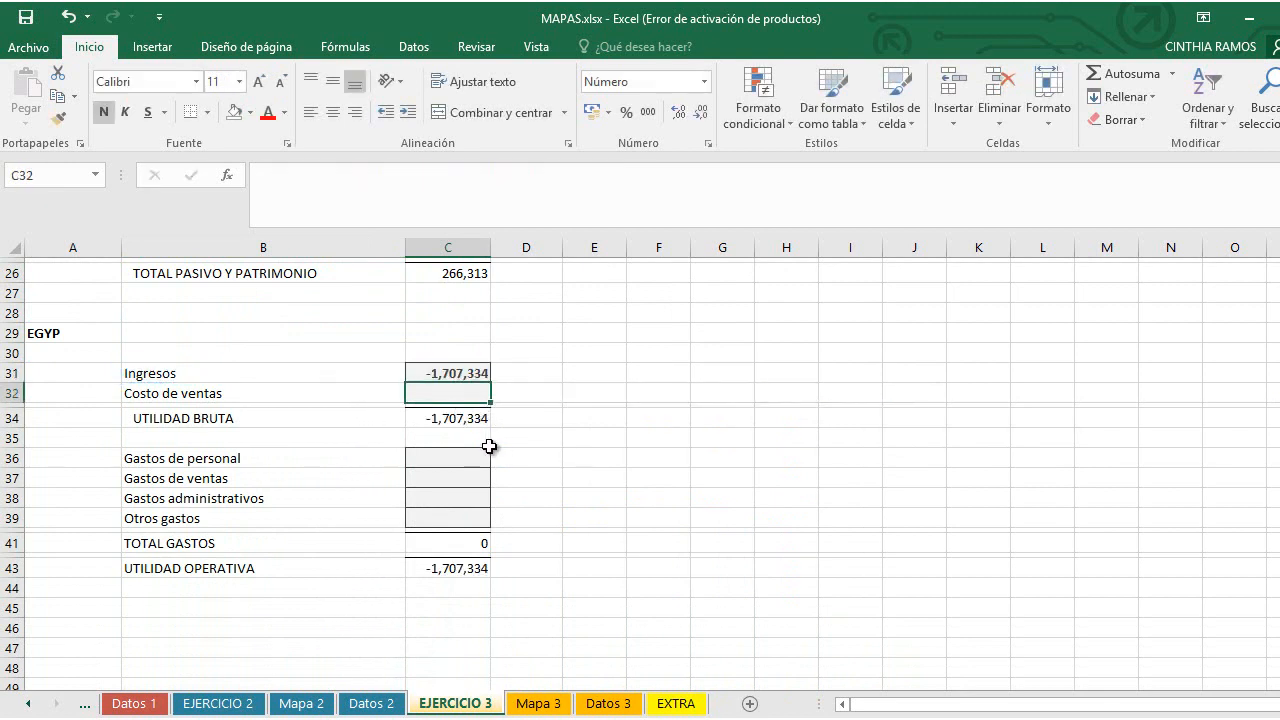
Step: Reverse the sign of the Ingresos formula in C31 by replacing its leading plus with a minus
{"action": "left_click", "coordinate": [436, 373]}
{"action": "left_click", "coordinate": [278, 182]}
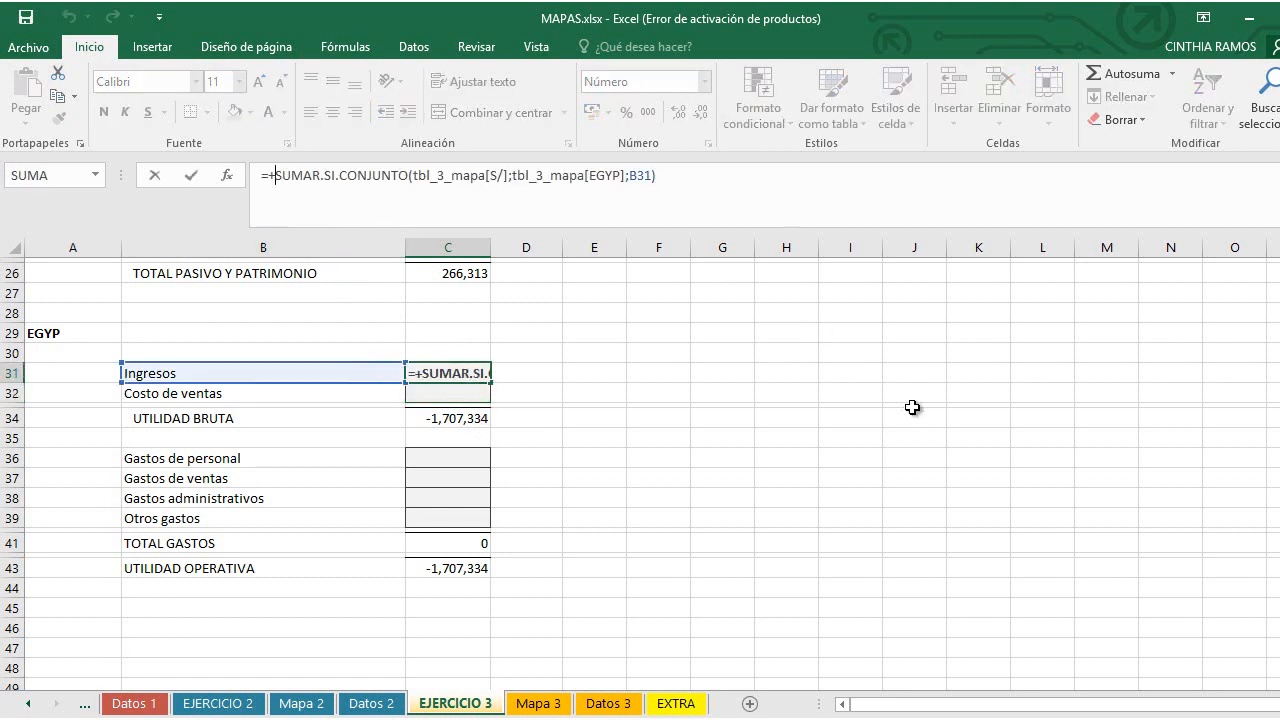
{"action": "key", "text": "BackSpace"}
{"action": "type", "text": "-"}
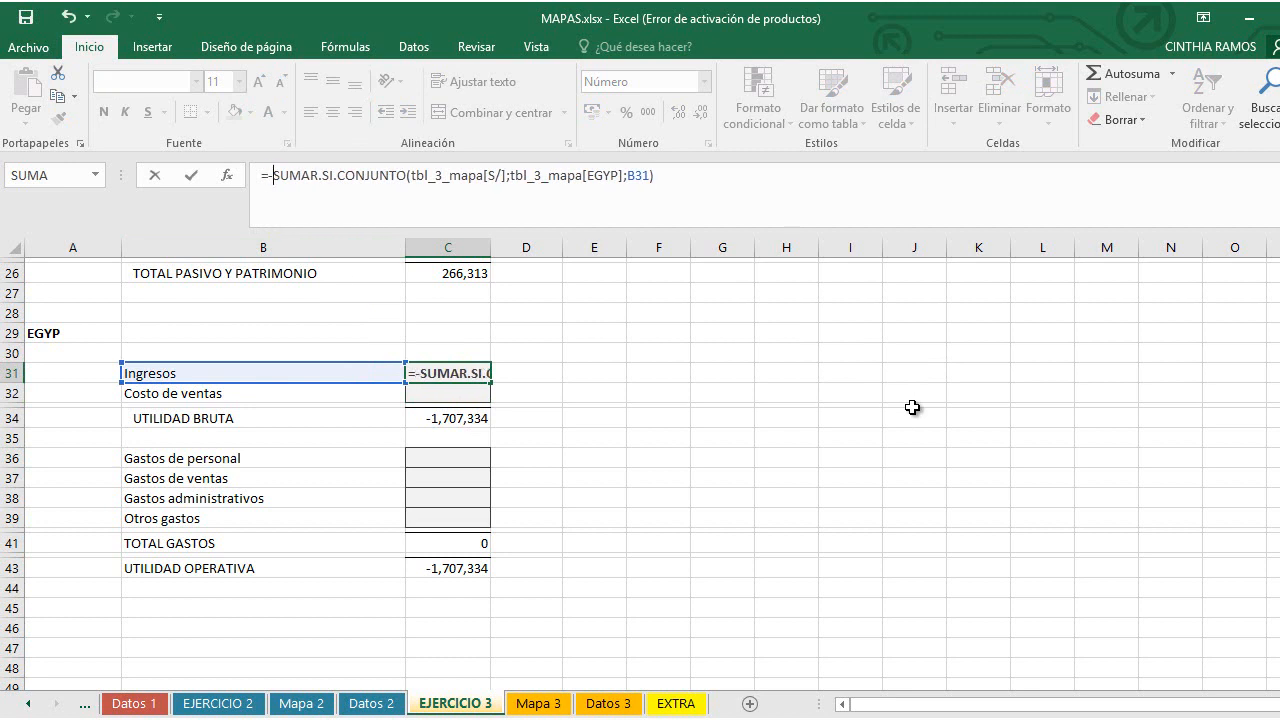
{"action": "key", "text": "Return"}
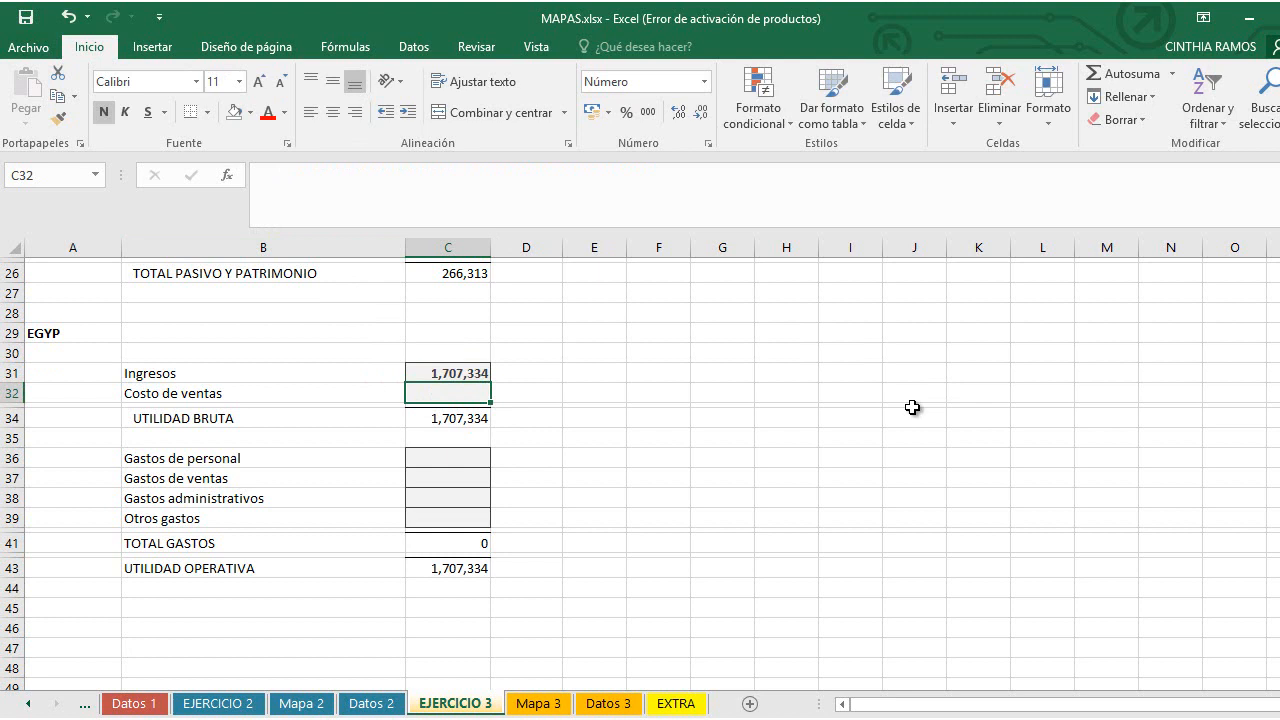
Step: Copy the Ingresos formula to the Costo de ventas cell C32 and remove its leading minus sign
{"action": "key", "text": "Up"}
{"action": "key", "text": "ctrl+c"}
{"action": "key", "text": "Down"}
{"action": "key", "text": "ctrl+v"}
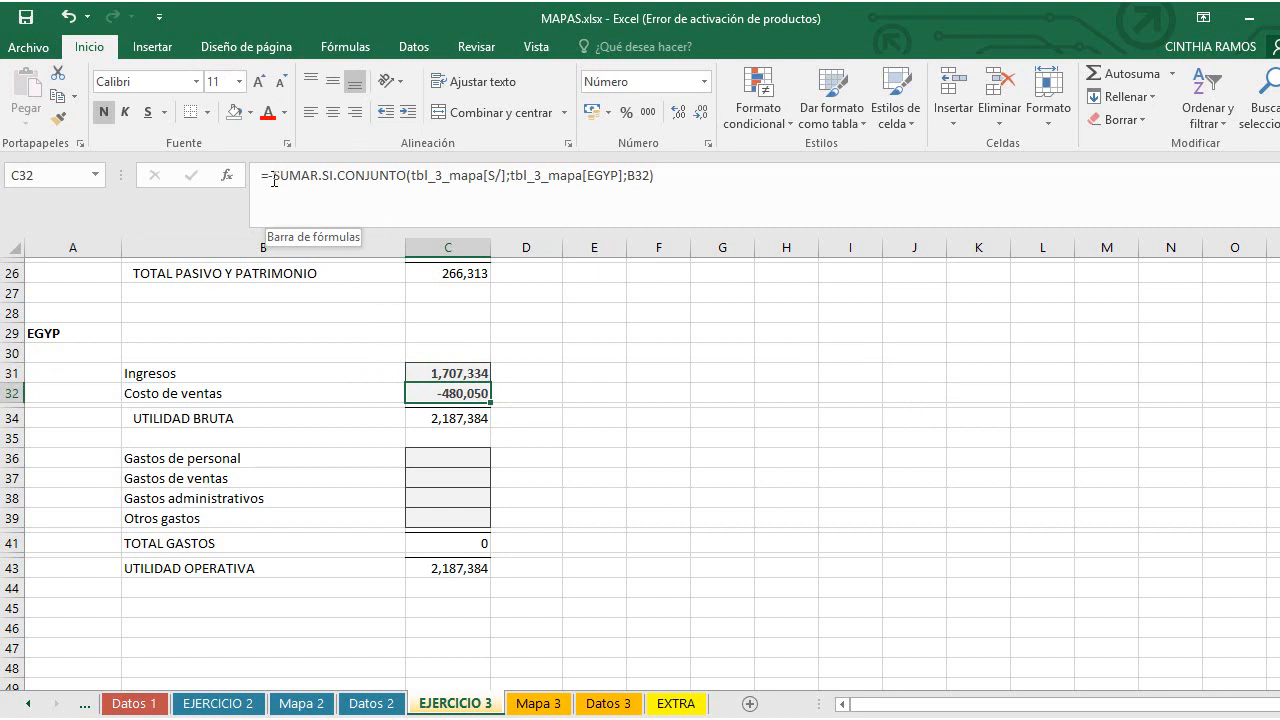
{"action": "left_click", "coordinate": [274, 179]}
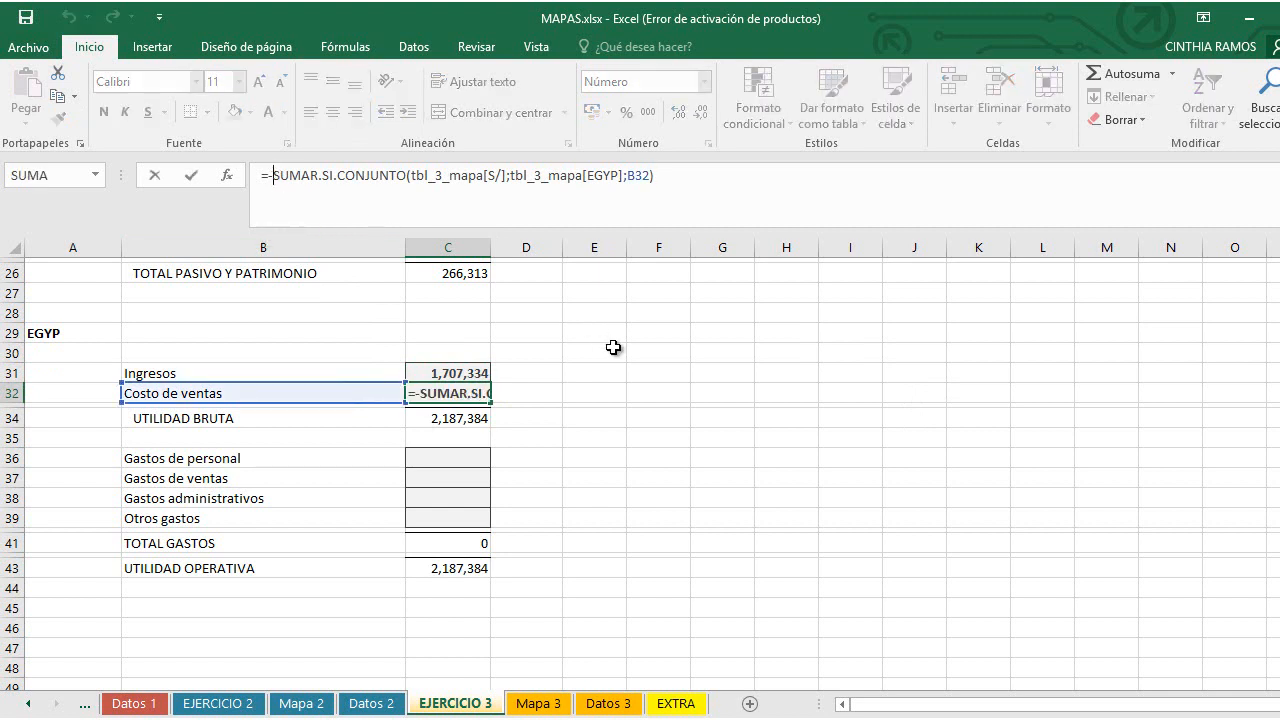
{"action": "key", "text": "BackSpace"}
{"action": "key", "text": "Return"}
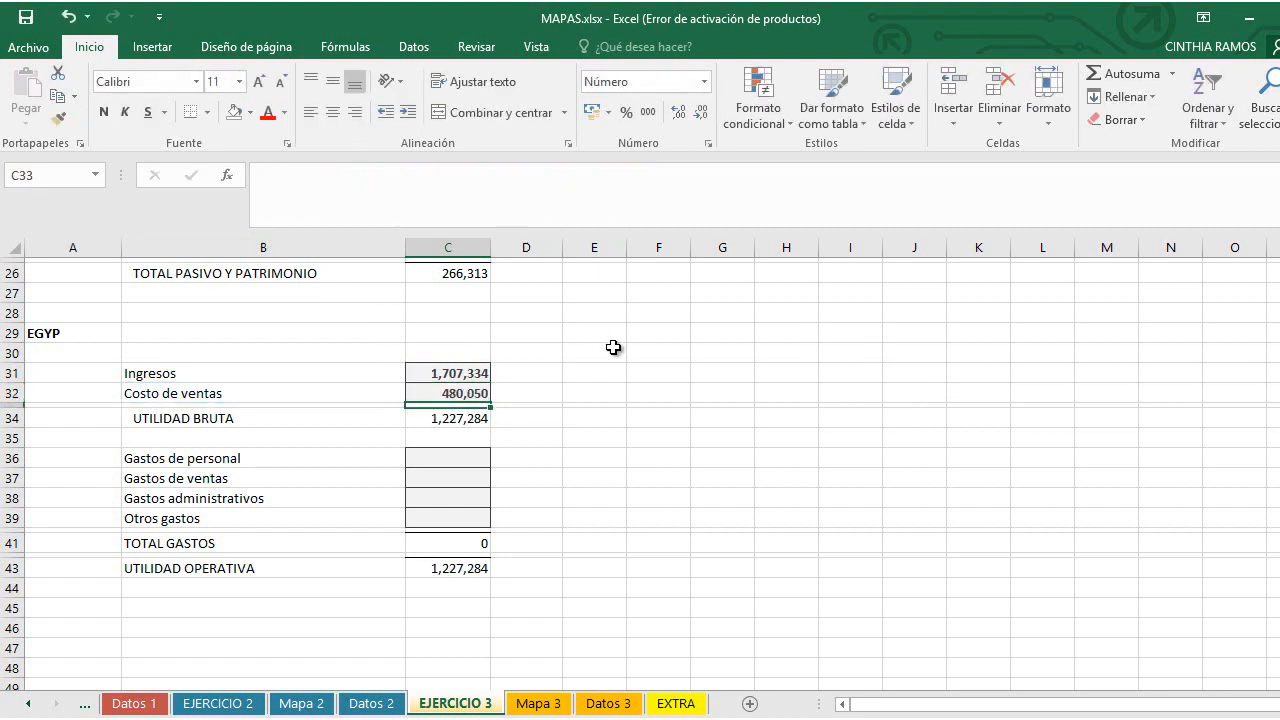
Step: Copy the C32 formula to the expense cells C36:C39, from Gastos de personal to Otros gastos
{"action": "key", "text": "Up"}
{"action": "key", "text": "ctrl+c"}
{"action": "key", "text": "Down"}
{"action": "key", "text": "Down"}
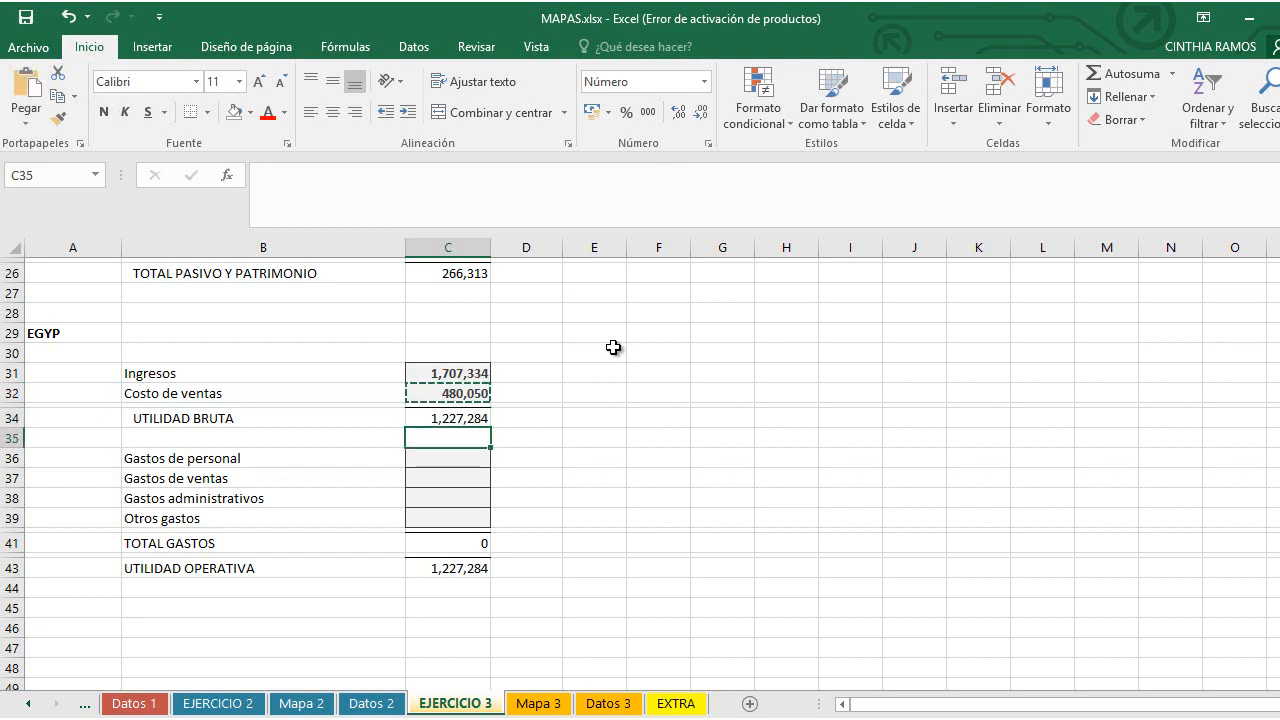
{"action": "key", "text": "Down"}
{"action": "key", "text": "shift+Down"}
{"action": "key", "text": "shift+Down"}
{"action": "key", "text": "shift+Down"}
{"action": "key", "text": "ctrl+v"}
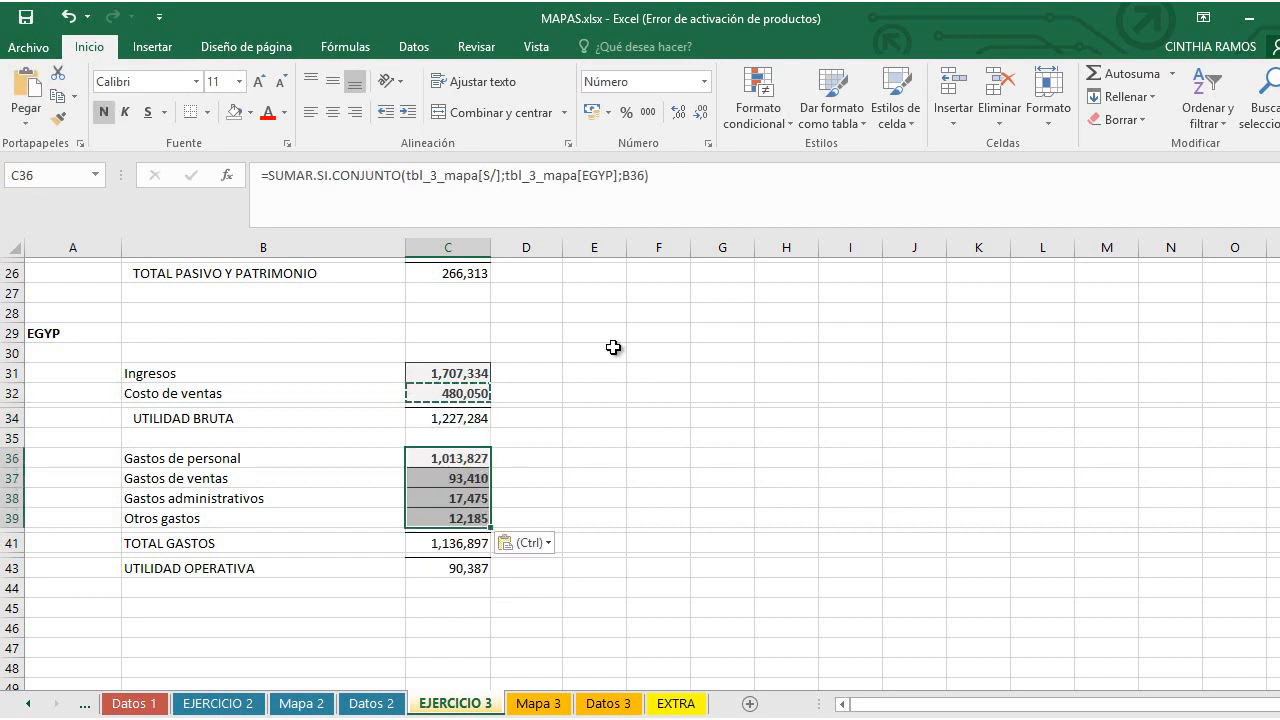
{"action": "key", "text": "Escape"}
{"action": "left_click", "coordinate": [610, 416]}
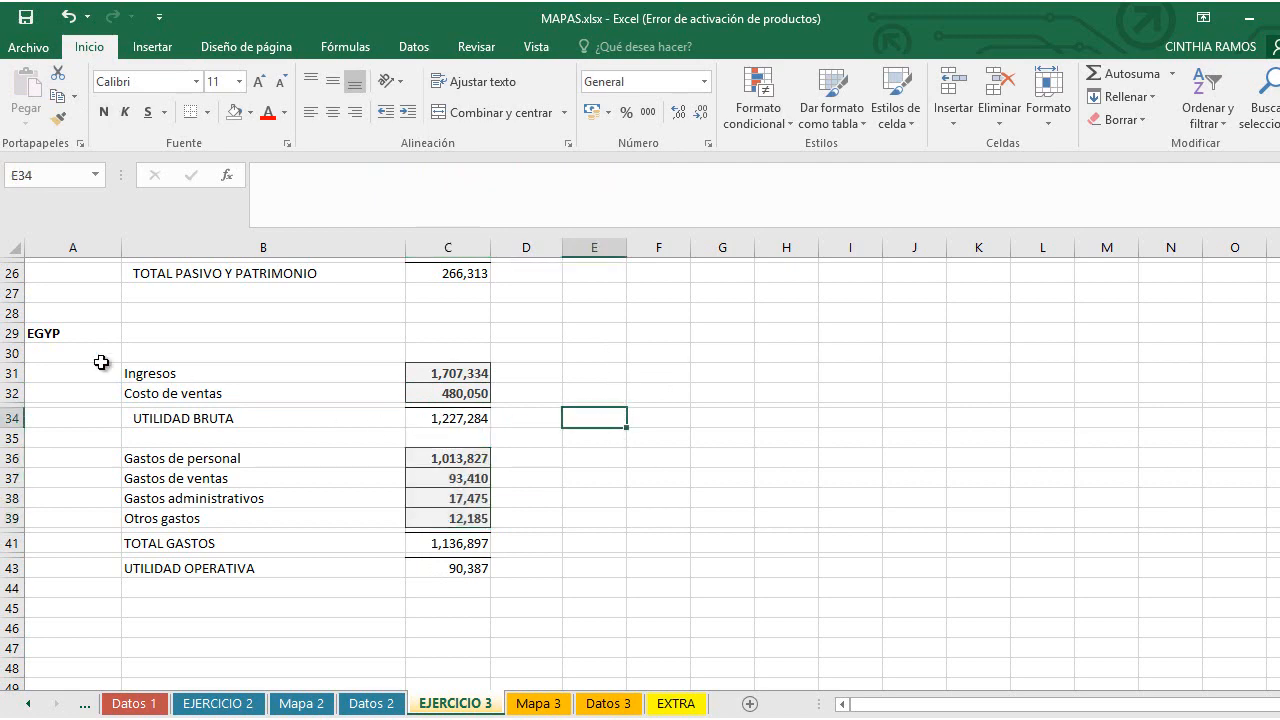
Step: Read the EXTRA sheet's instructions and review the Balance General formulas in C10 and C11 of EJERCICIO 3
{"action": "left_click", "coordinate": [50, 333]}
{"action": "scroll", "coordinate": [808, 395], "scroll_direction": "up", "scroll_amount": 5}
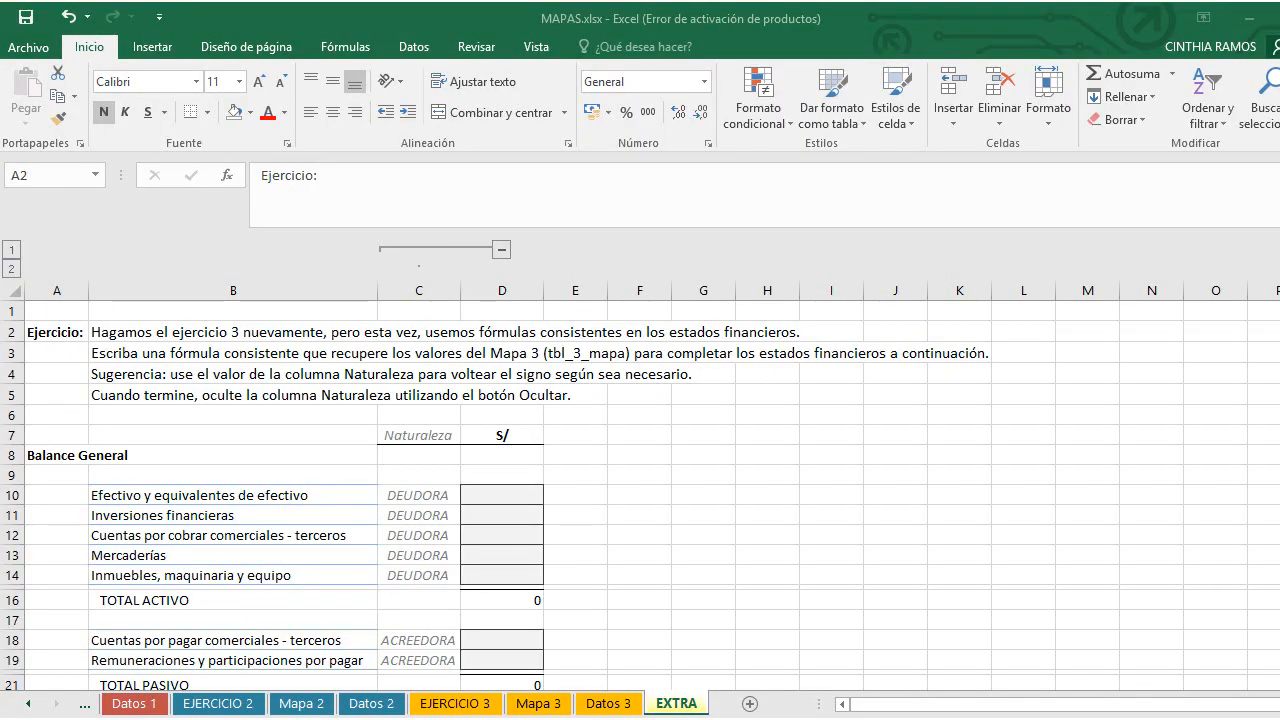
{"action": "left_click", "coordinate": [459, 704]}
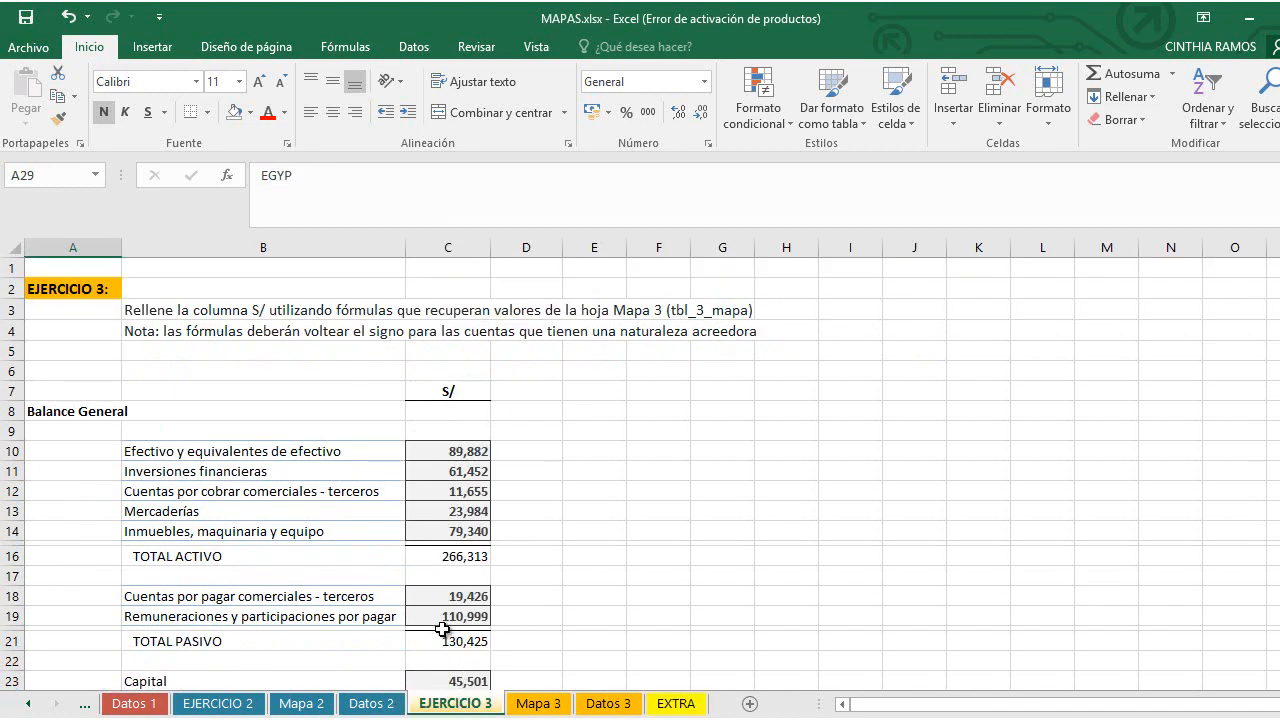
{"action": "left_click", "coordinate": [450, 467]}
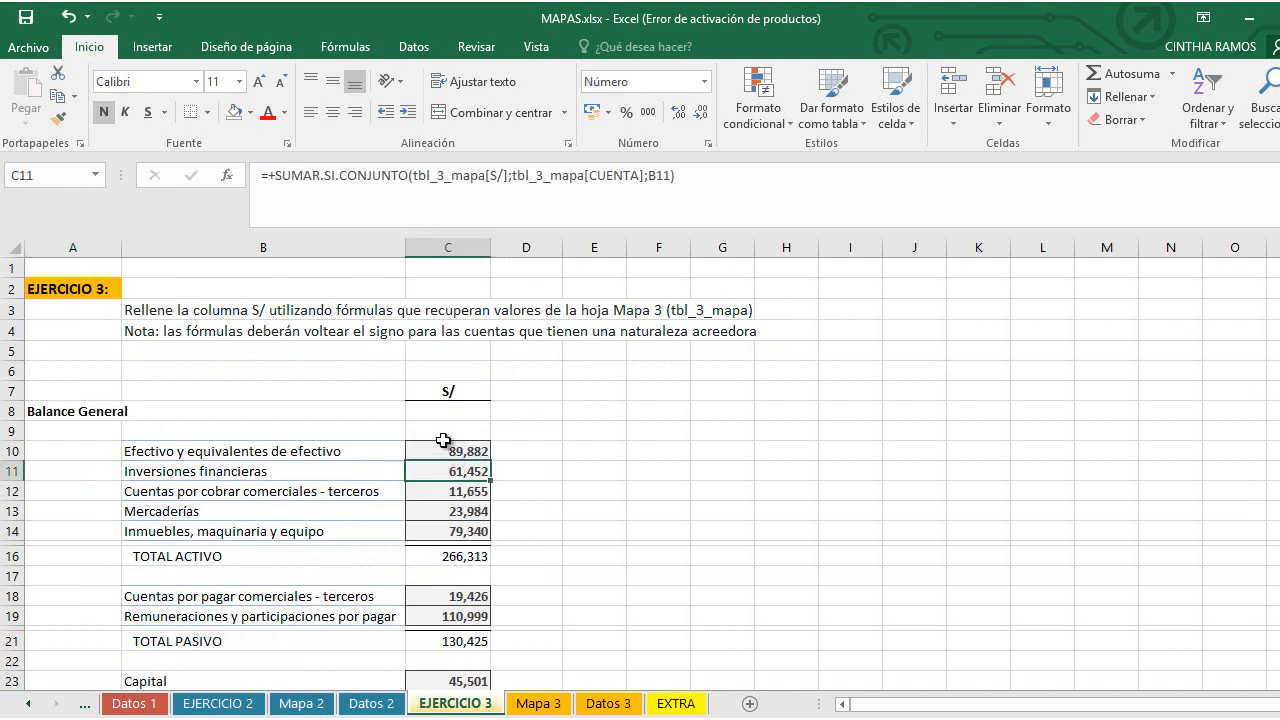
{"action": "left_click", "coordinate": [446, 455]}
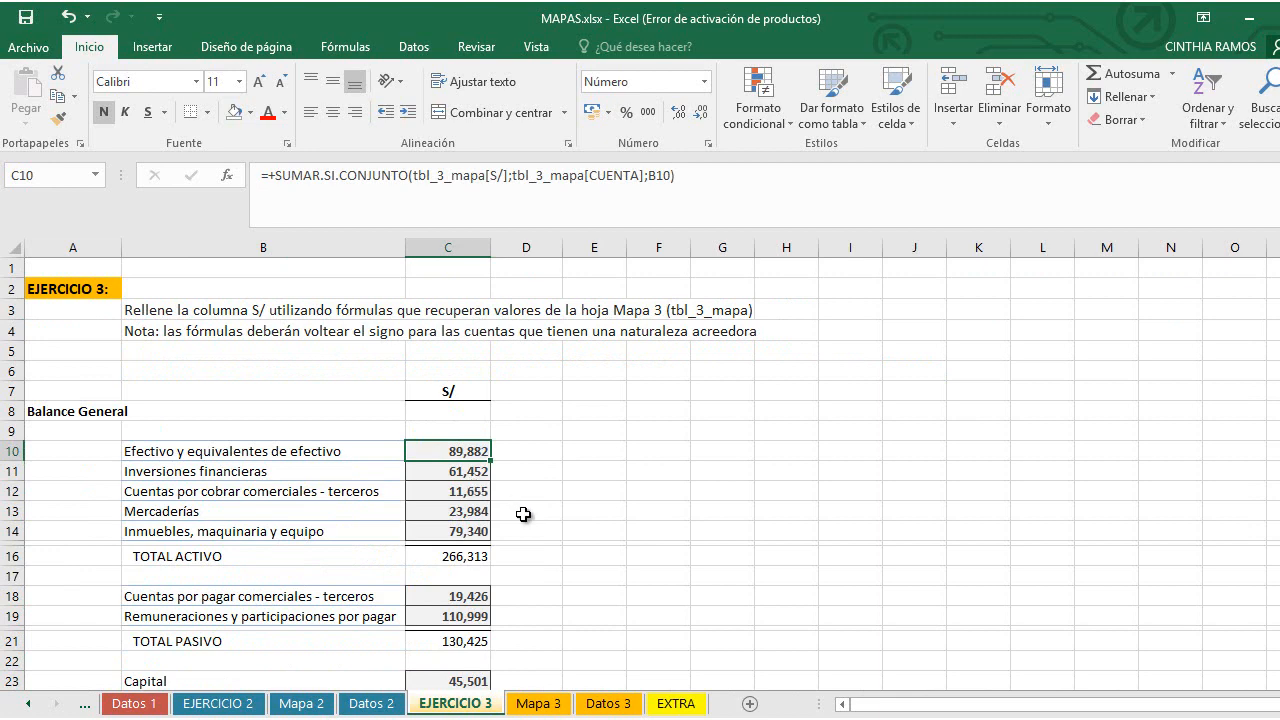
Step: In EXTRA, begin the D10 formula with SUMAR.SI.CONJUNTO(tbl_3_mapa[S/];tbl_3_mapa[CUENTA];B10) followed by a multiplication sign
{"action": "left_click", "coordinate": [677, 704]}
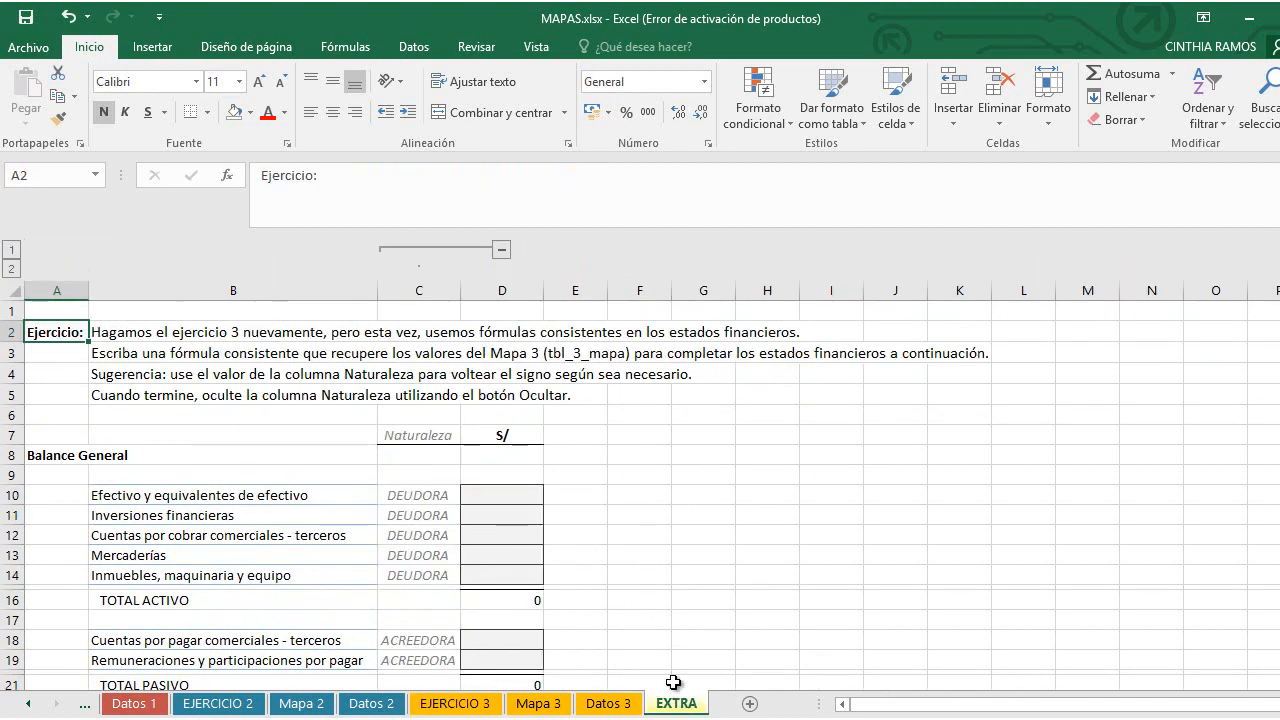
{"action": "left_click", "coordinate": [514, 497]}
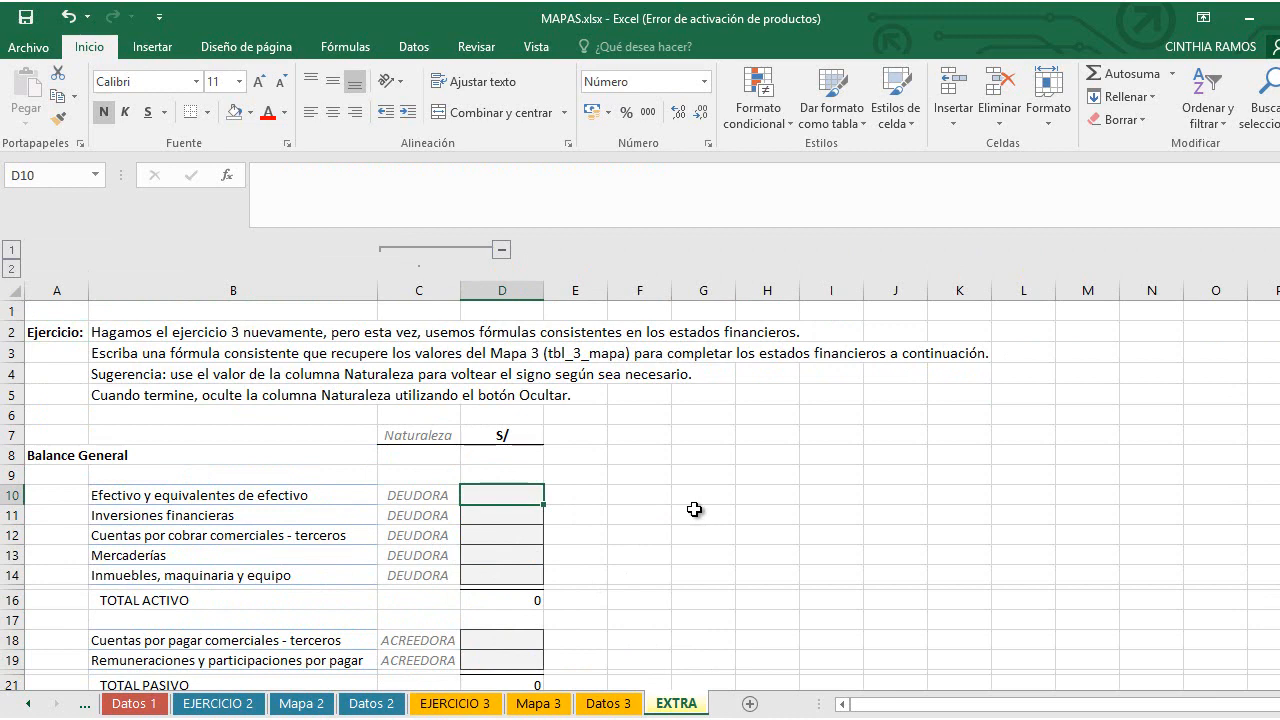
{"action": "type", "text": "+SUMAR.SI.CONJUNTO(tbl"}
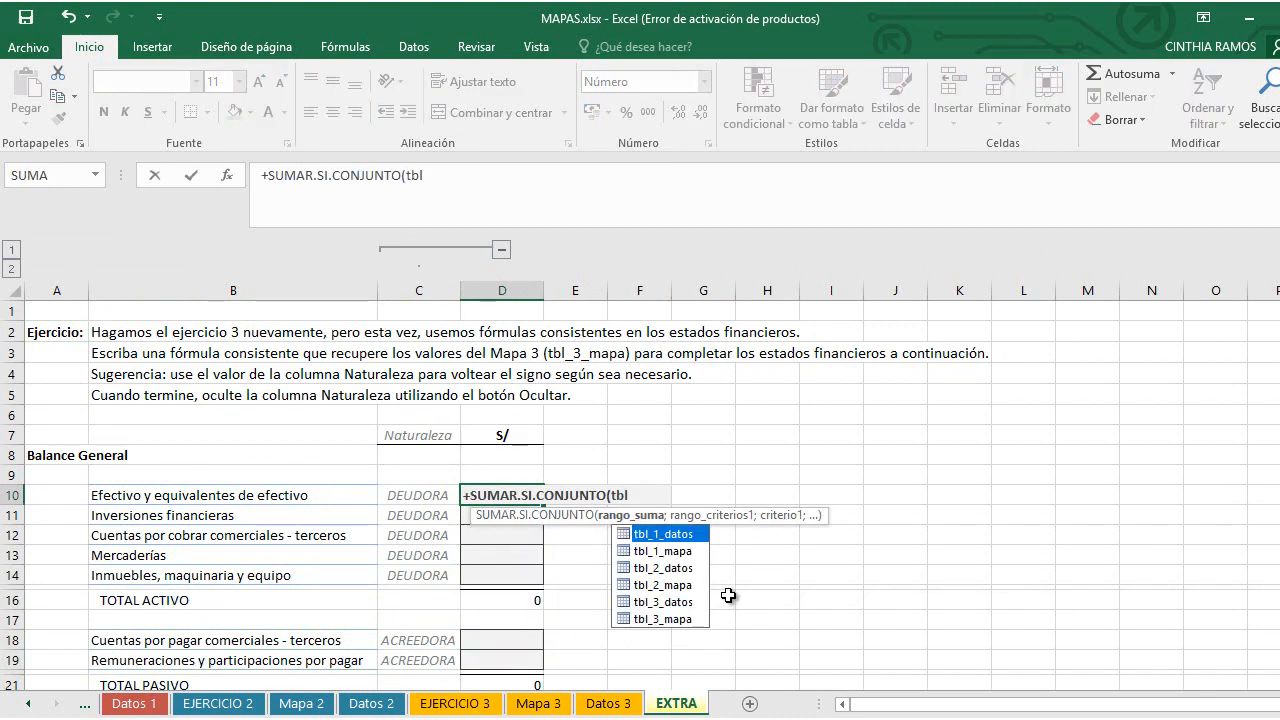
{"action": "type", "text": "_3_mapa[S/];tbl_3_mapa["}
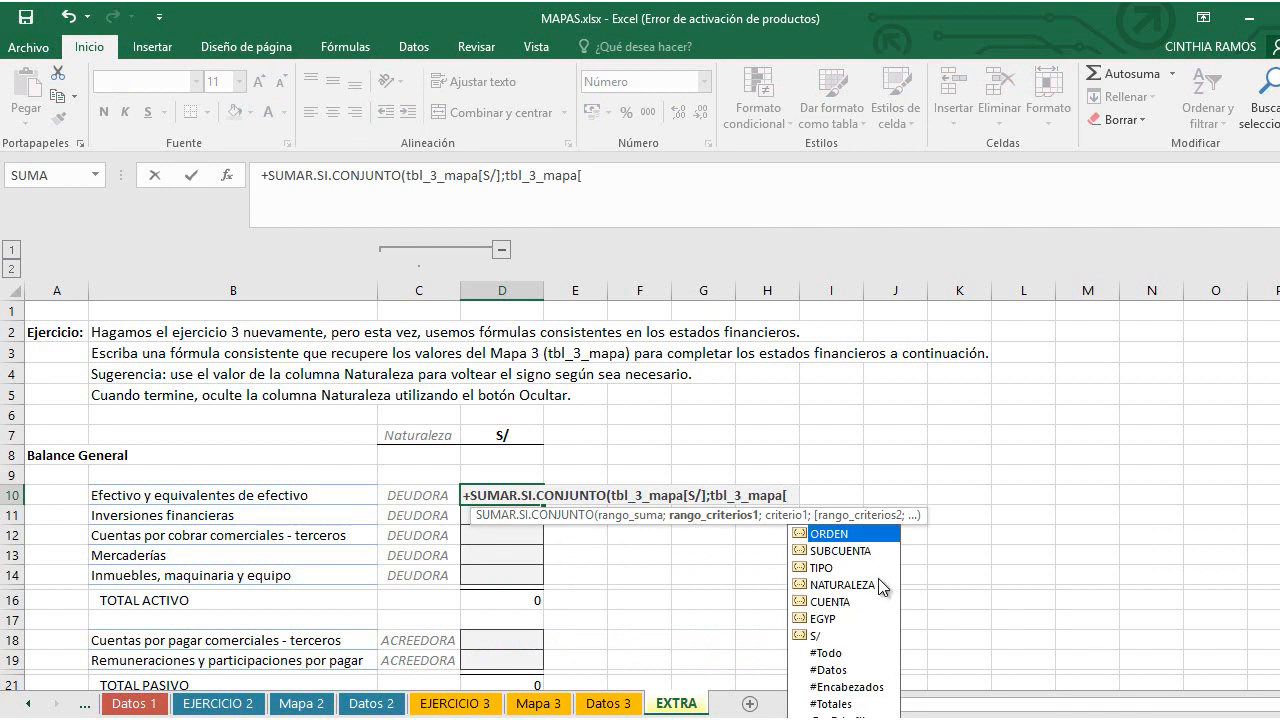
{"action": "double_click", "coordinate": [860, 601]}
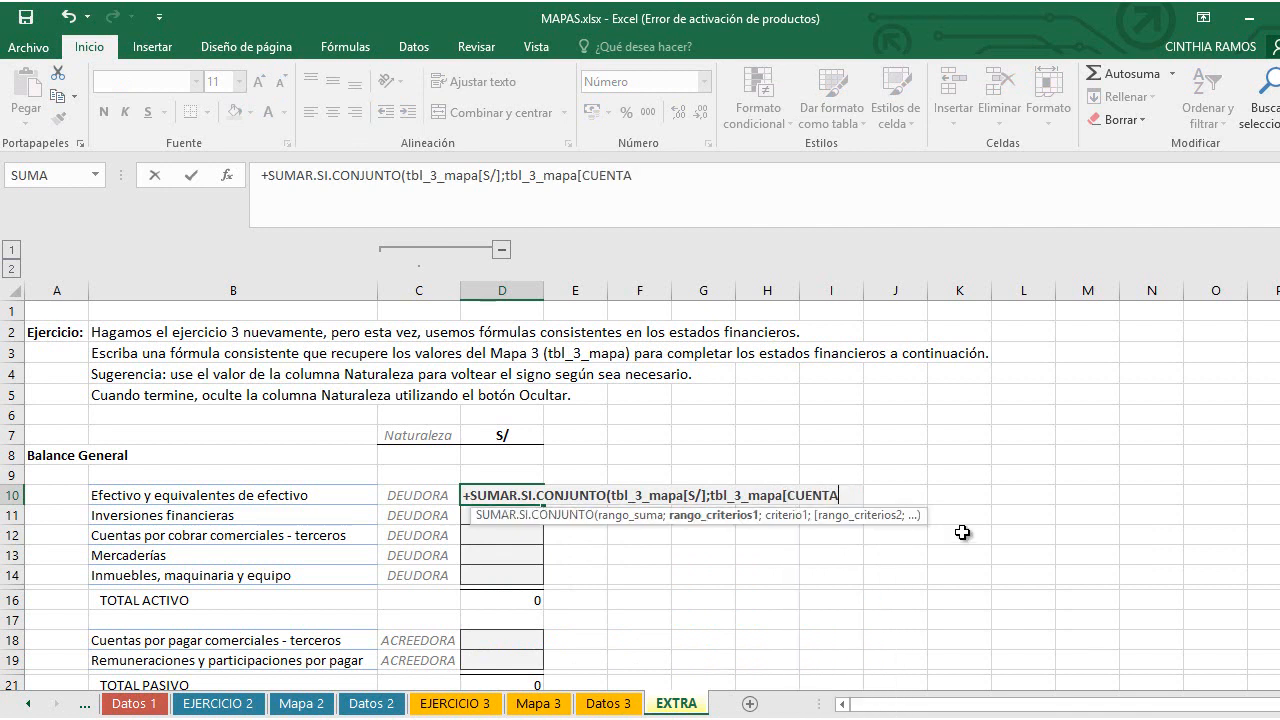
{"action": "type", "text": "];"}
{"action": "left_click", "coordinate": [310, 495]}
{"action": "type", "text": ")*"}
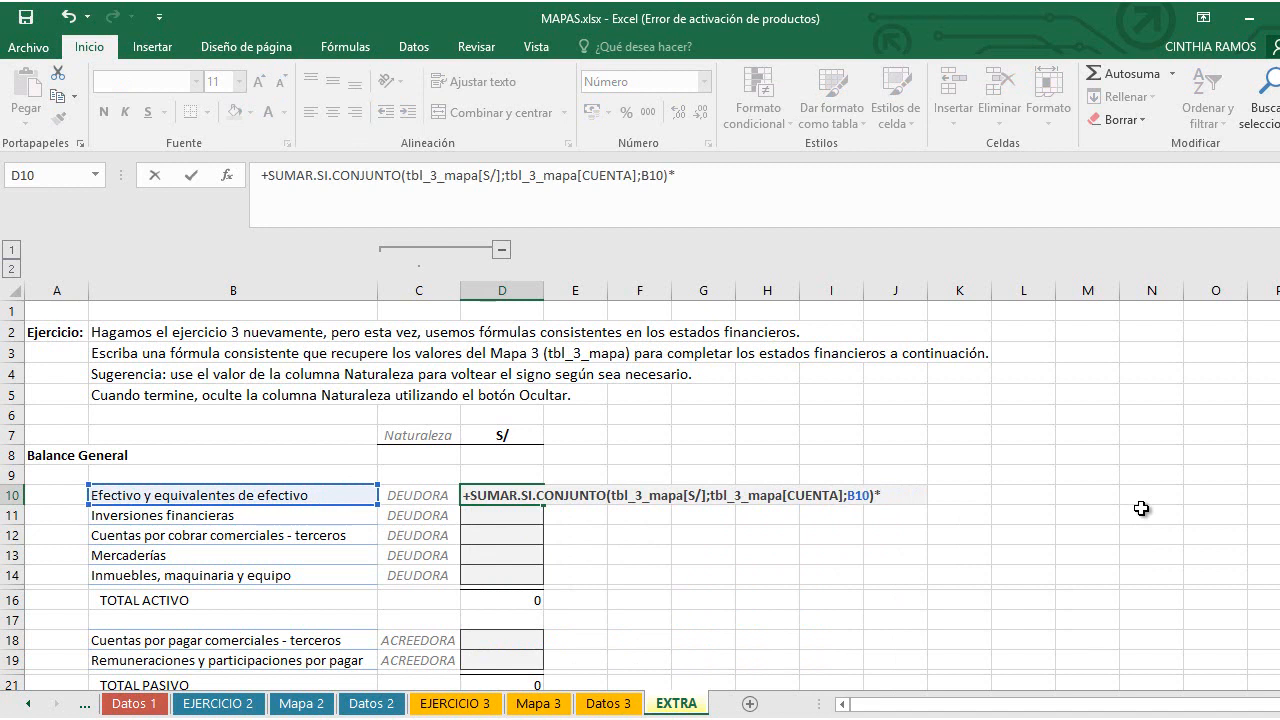
Step: Complete the D10 formula with SI(C10="DEUDORA";1;-1) as the sign multiplier
{"action": "type", "text": "si"}
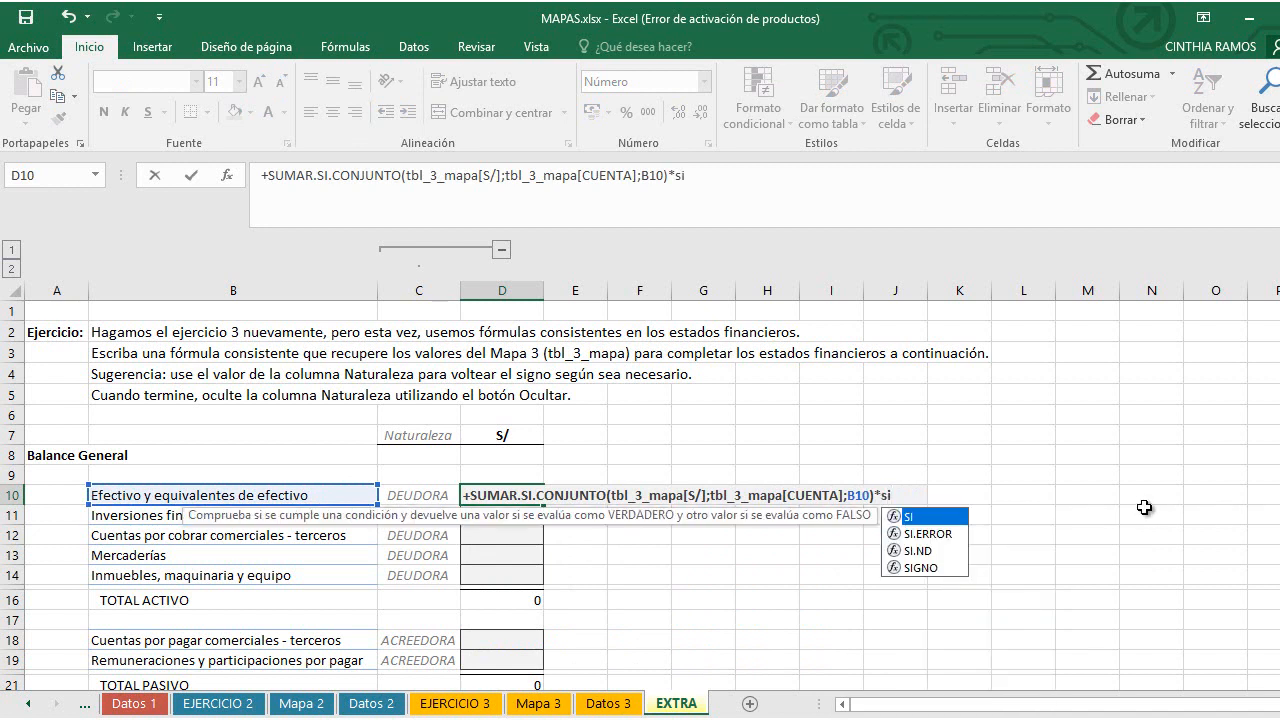
{"action": "double_click", "coordinate": [955, 517]}
{"action": "type", "text": "C10=\"\""}
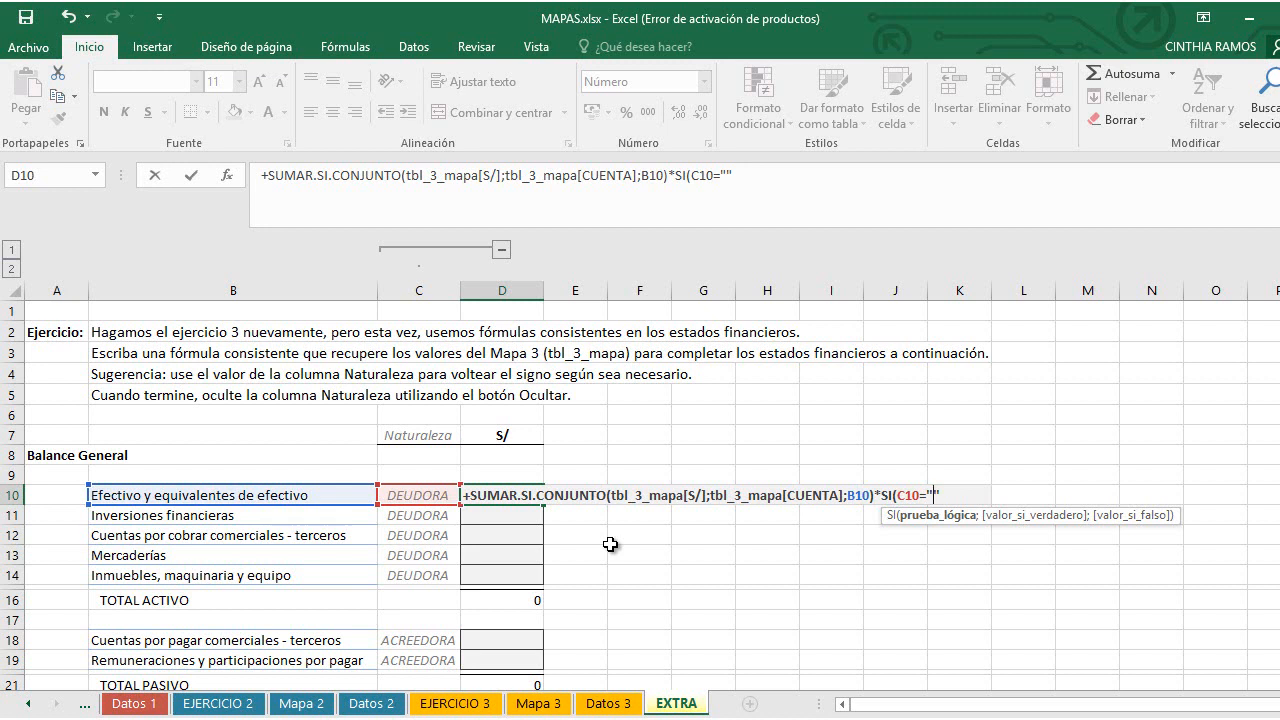
{"action": "type", "text": "DEUDORA"}
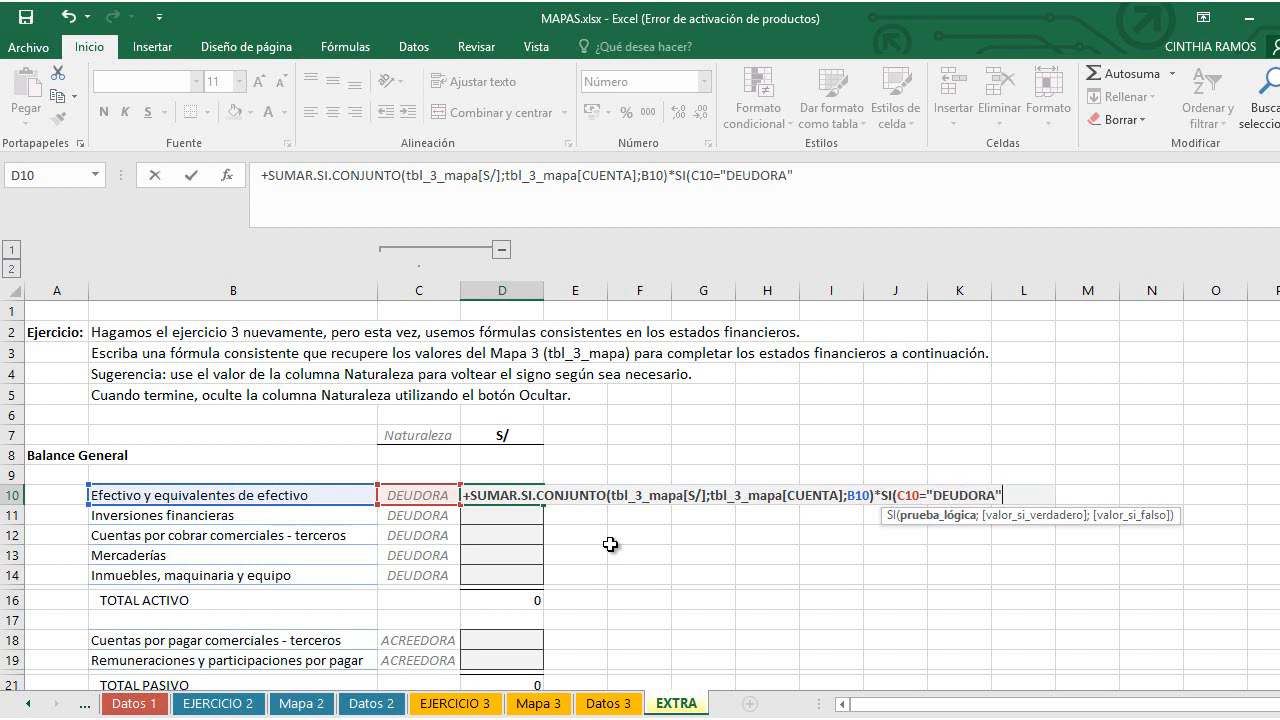
{"action": "type", "text": ";"}
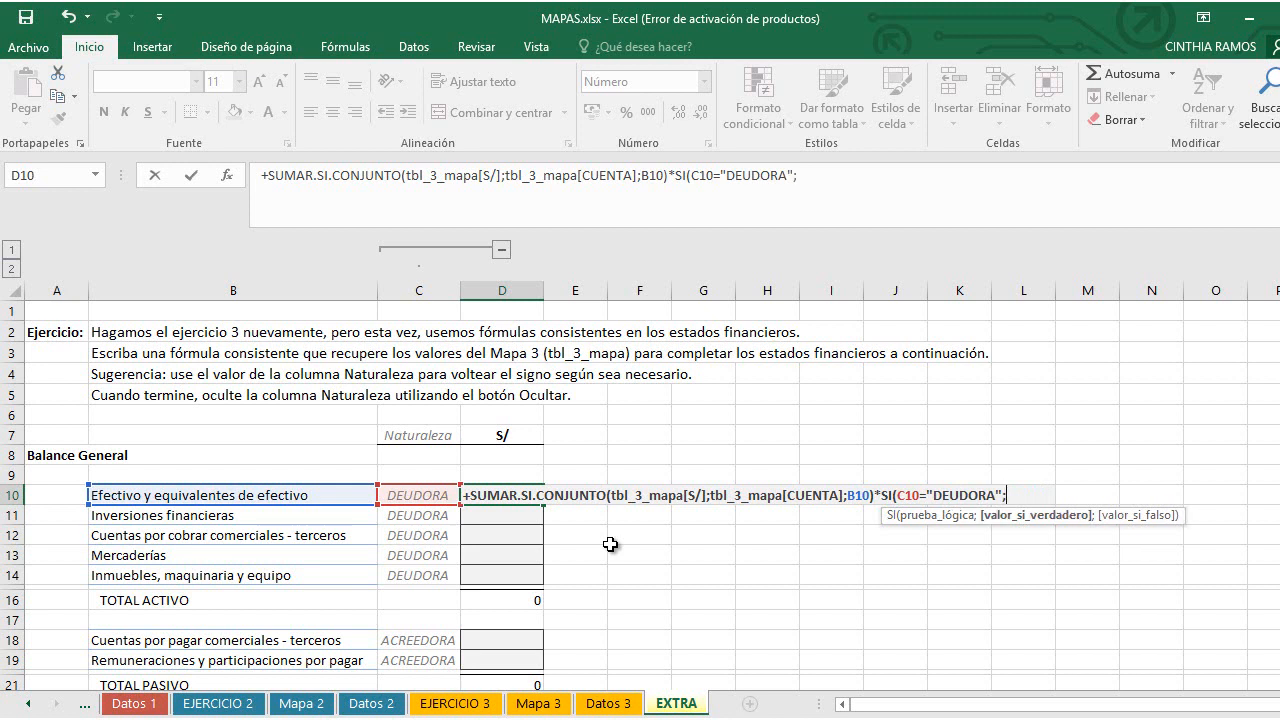
{"action": "type", "text": "1;-1"}
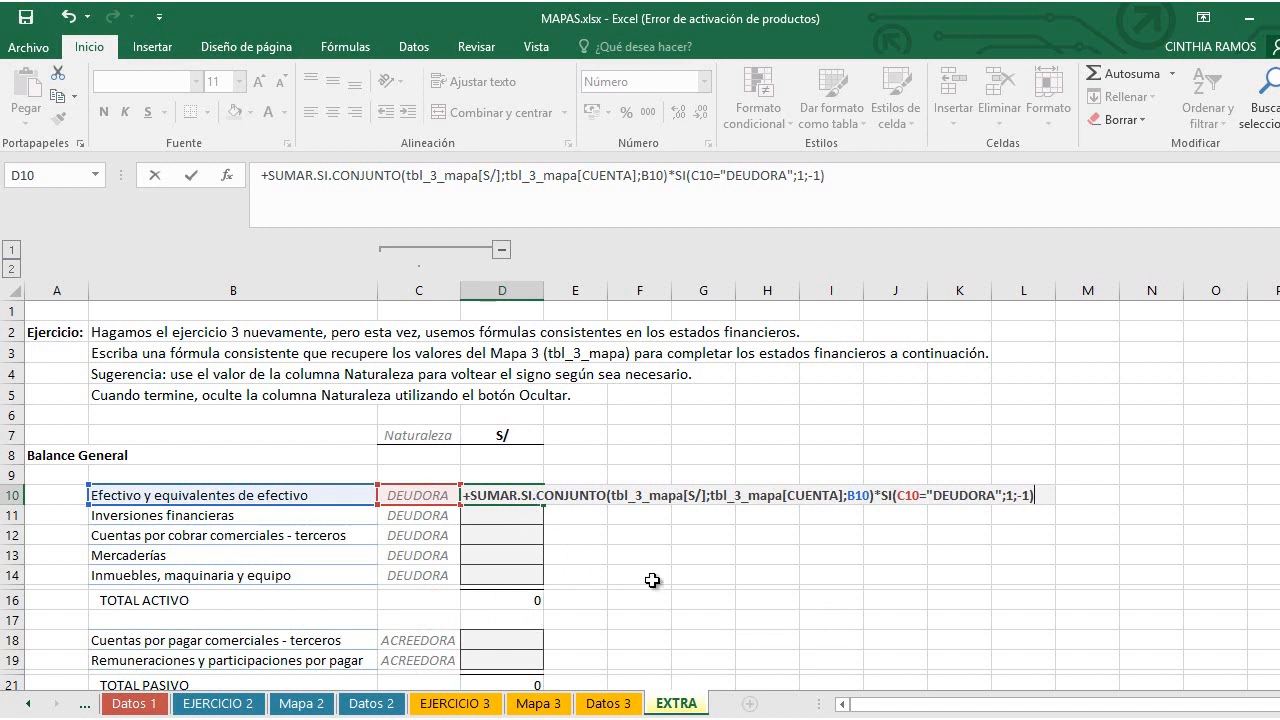
{"action": "key", "text": "Return"}
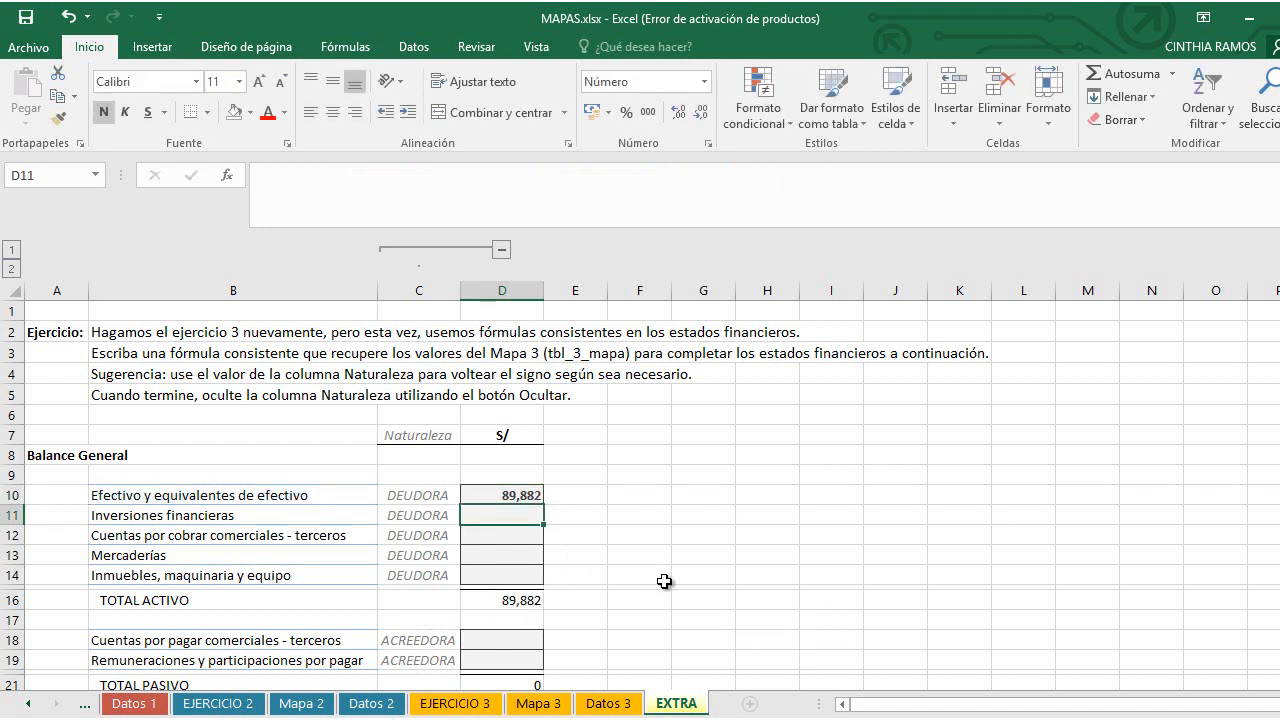
Step: Copy the D10 formula to the remaining asset cells D11:D14, from Inversiones financieras to Inmuebles, maquinaria y equipo
{"action": "key", "text": "Up"}
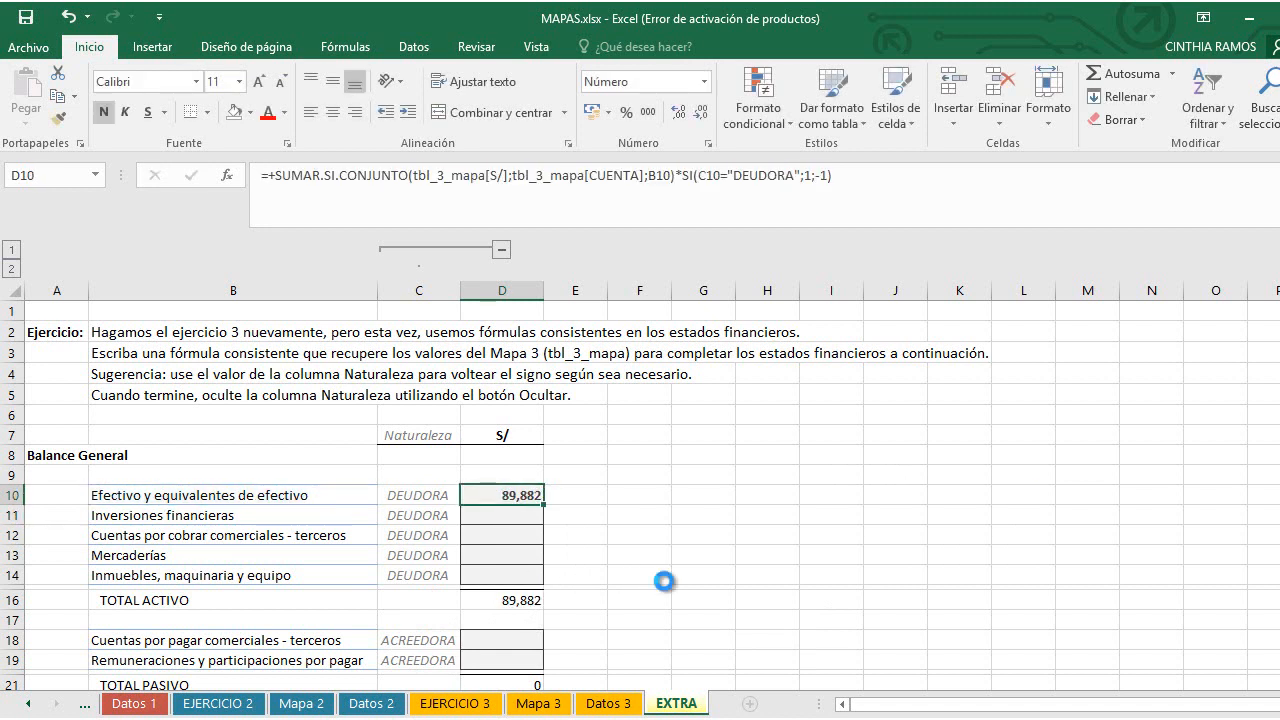
{"action": "key", "text": "ctrl+c"}
{"action": "key", "text": "Down"}
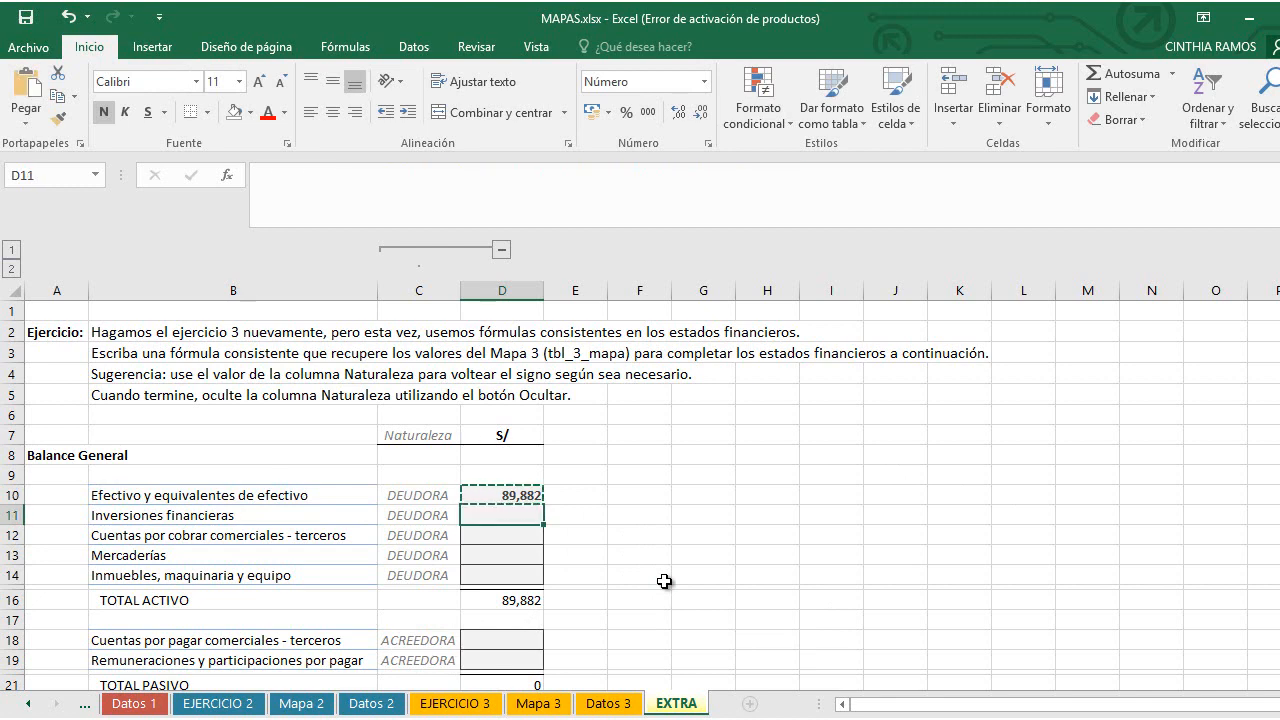
{"action": "key", "text": "shift+Down"}
{"action": "key", "text": "shift+Down"}
{"action": "key", "text": "shift+Down"}
{"action": "key", "text": "ctrl+v"}
{"action": "key", "text": "Down"}
{"action": "key", "text": "Down"}
{"action": "key", "text": "Down"}
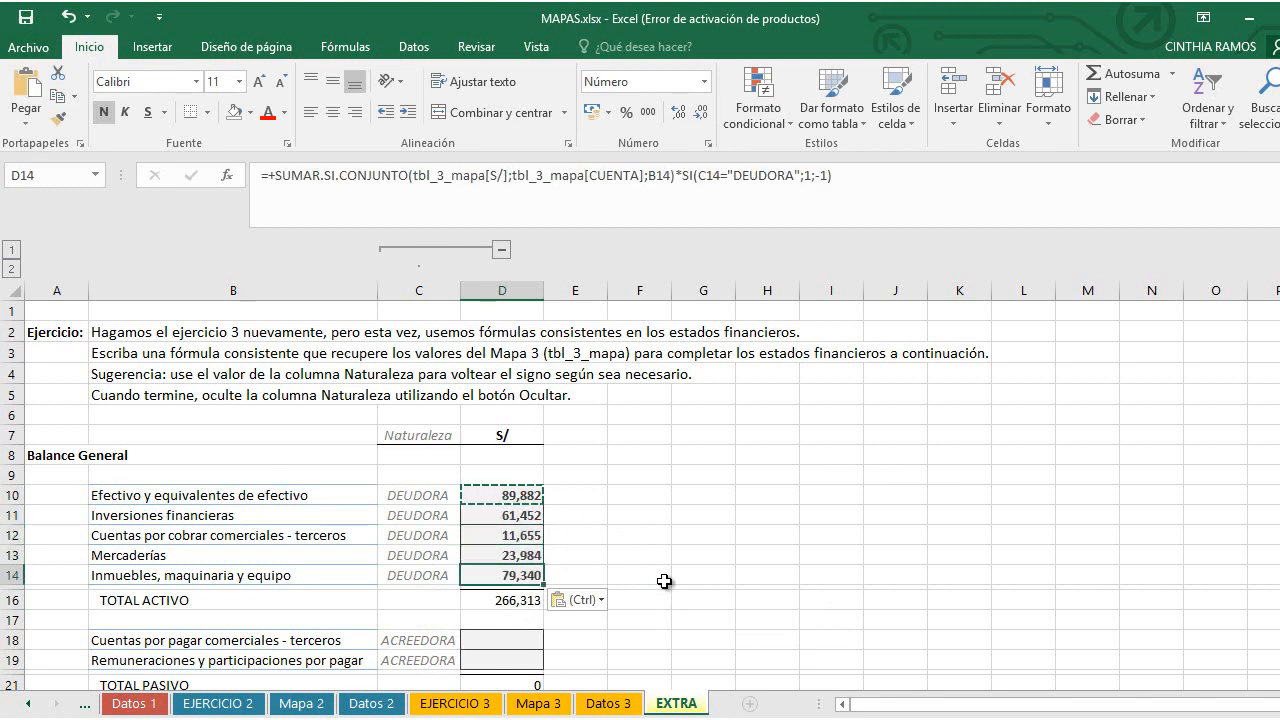
Step: Copy the D14 formula to the liability cells D18:D19, Cuentas por pagar comerciales and Remuneraciones y participaciones por pagar
{"action": "key", "text": "ctrl+c"}
{"action": "key", "text": "Down"}
{"action": "key", "text": "Down"}
{"action": "key", "text": "Down"}
{"action": "key", "text": "shift+Down"}
{"action": "key", "text": "ctrl+v"}
Step: Paste the same formula into the equity cells D23:D24 for Capital and Ingreso neto
{"action": "key", "text": "Down"}
{"action": "key", "text": "Down"}
{"action": "key", "text": "Down"}
{"action": "key", "text": "Down"}
{"action": "key", "text": "shift+Down"}
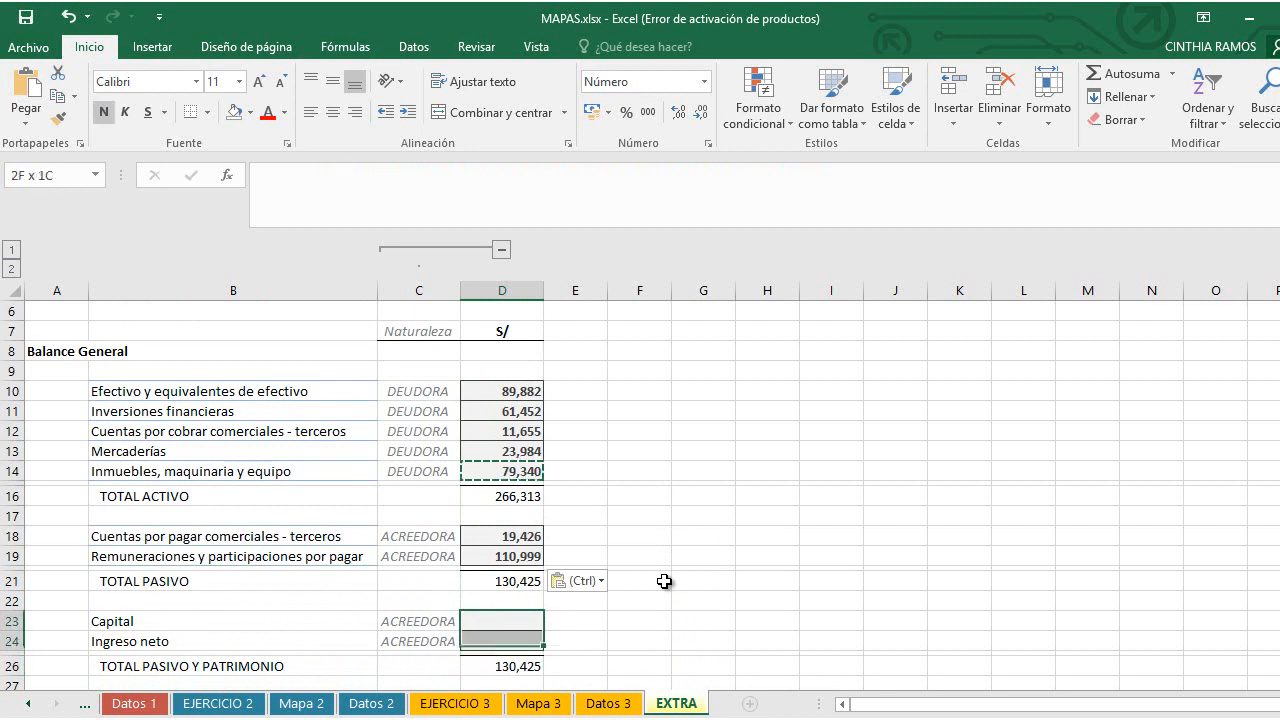
{"action": "key", "text": "ctrl+v"}
{"action": "key", "text": "Down"}
{"action": "key", "text": "Escape"}
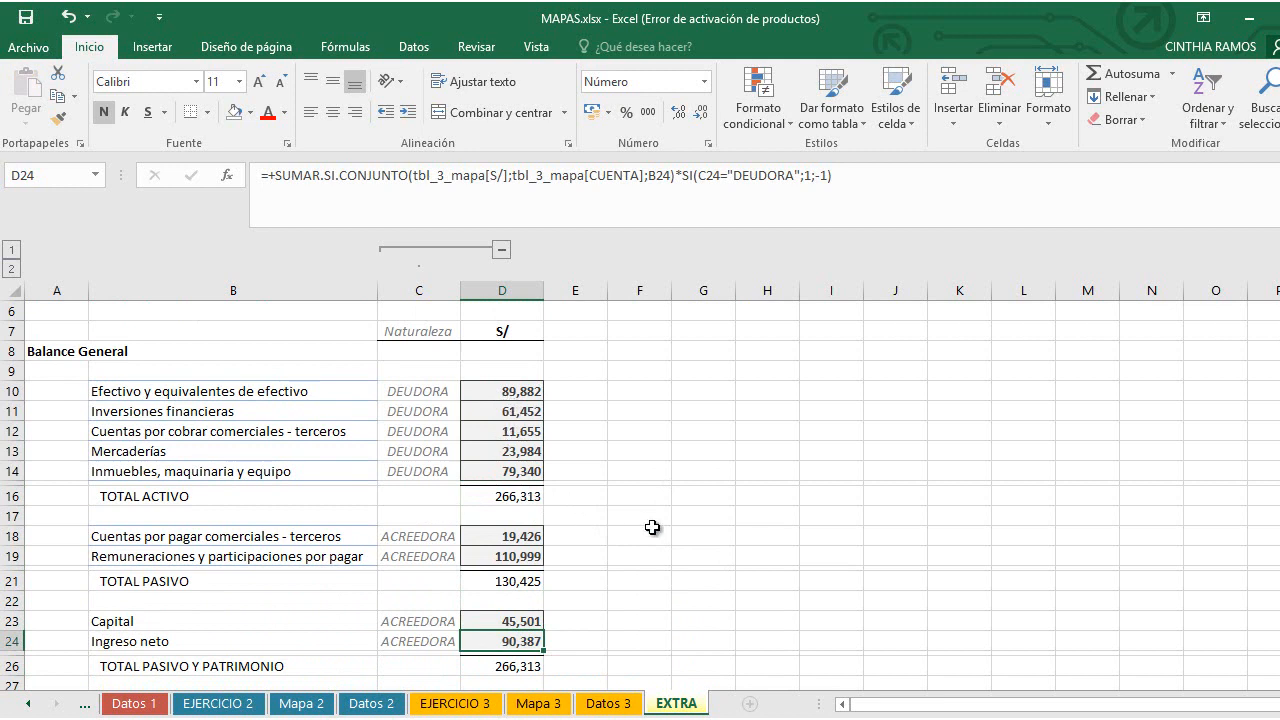
Step: In the EGYP section, begin the D31 formula with SUMAR.SI.CONJUNTO(tbl_3_mapa[S/];tbl_3_mapa[EGYP];B31) followed by a multiplication sign
{"action": "scroll", "coordinate": [652, 527], "scroll_direction": "down", "scroll_amount": 6}
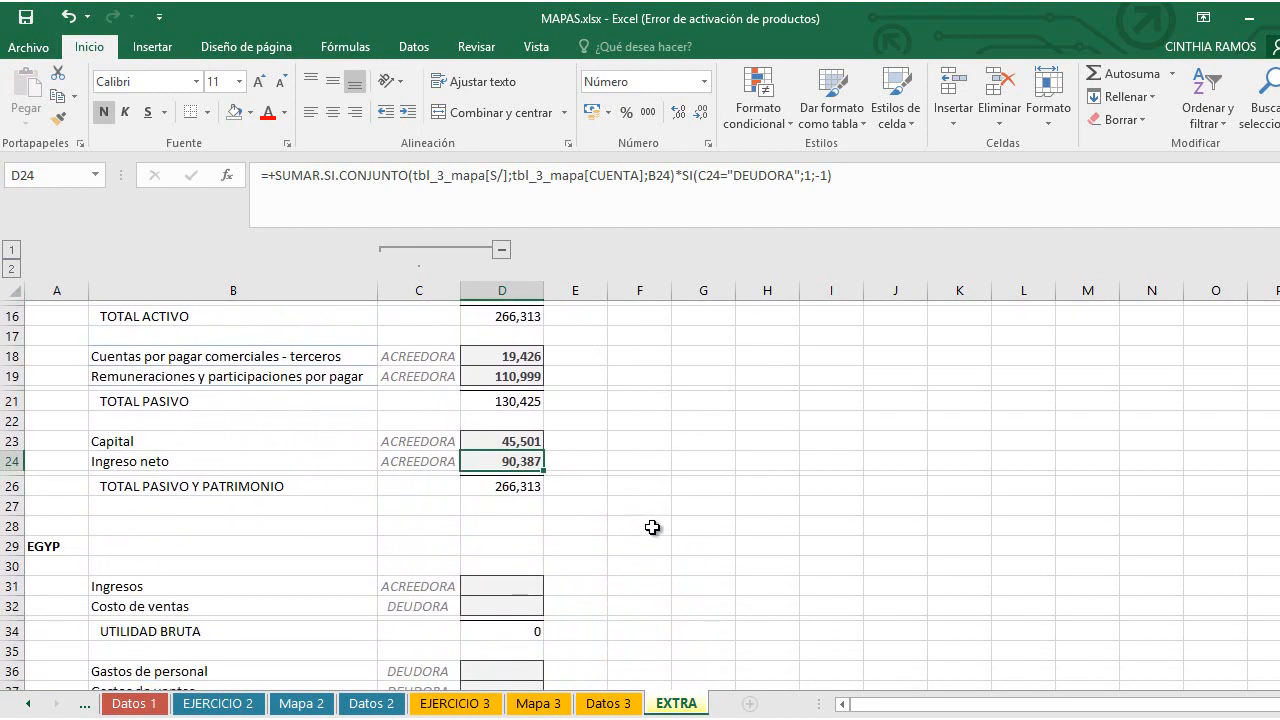
{"action": "left_click", "coordinate": [508, 441]}
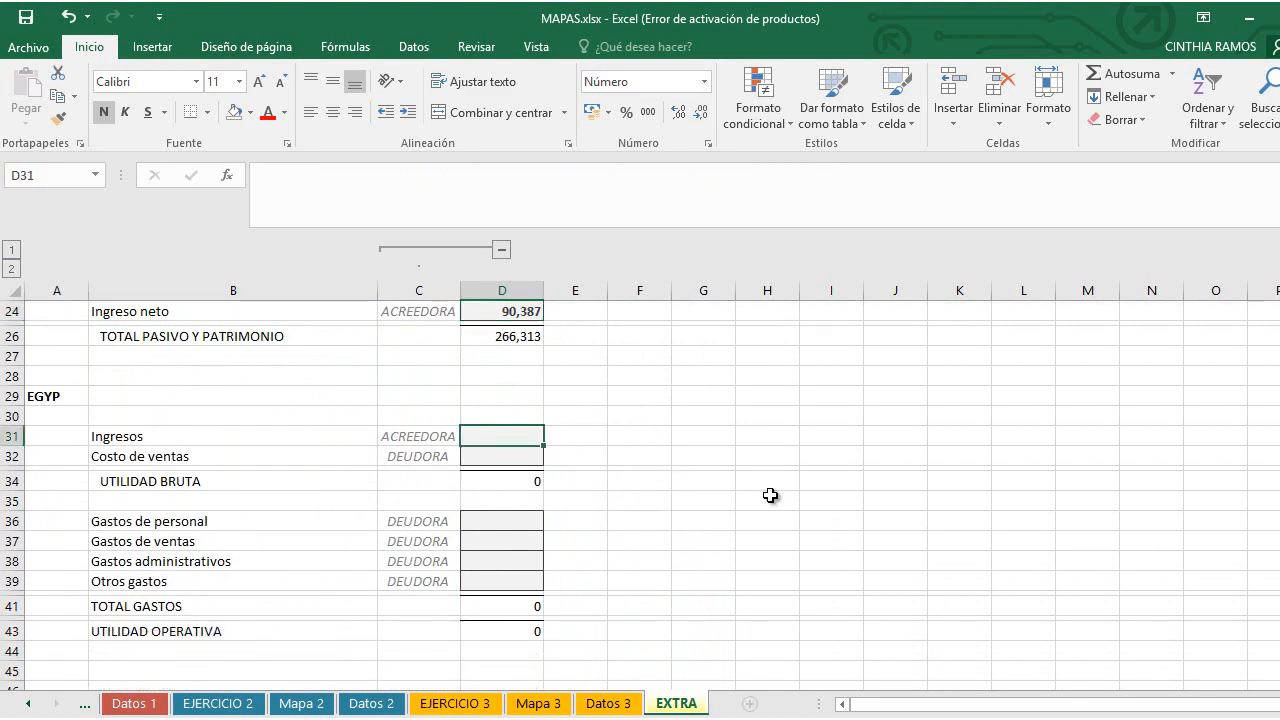
{"action": "type", "text": "+sum"}
{"action": "double_click", "coordinate": [565, 545]}
{"action": "type", "text": "tbl_3_mapa["}
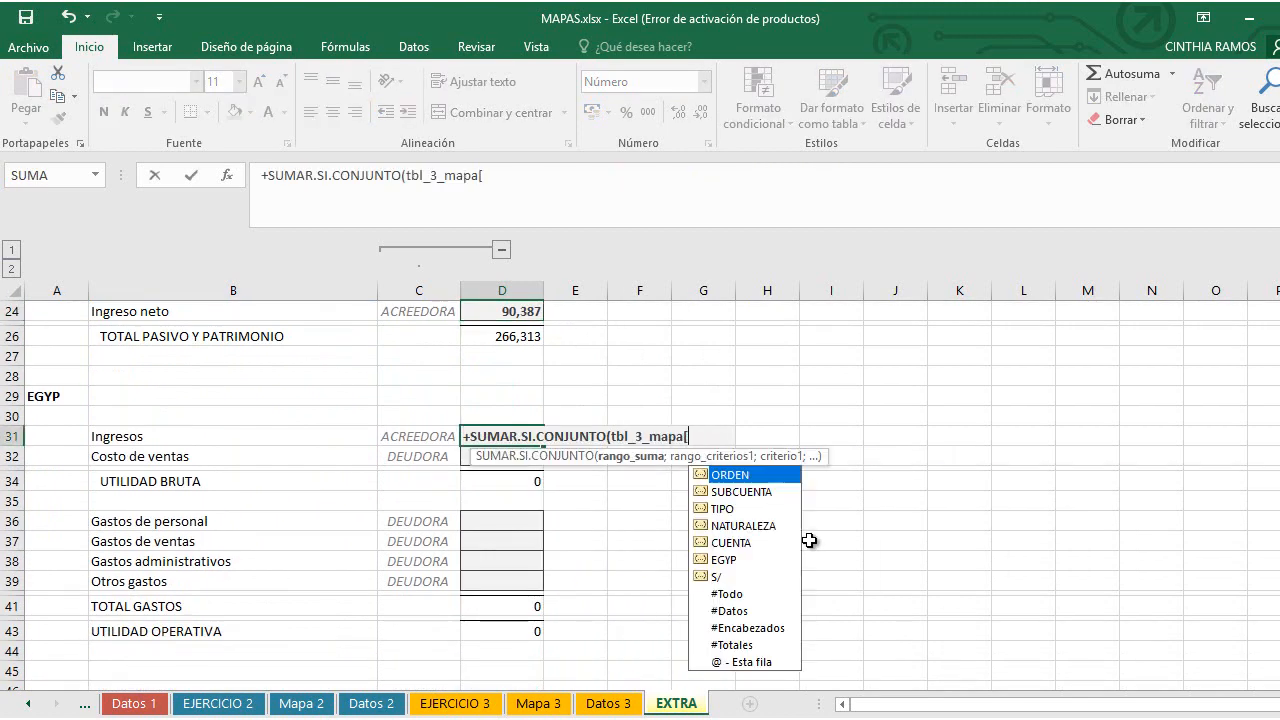
{"action": "double_click", "coordinate": [784, 566]}
{"action": "type", "text": "];tbl"}
{"action": "double_click", "coordinate": [778, 566]}
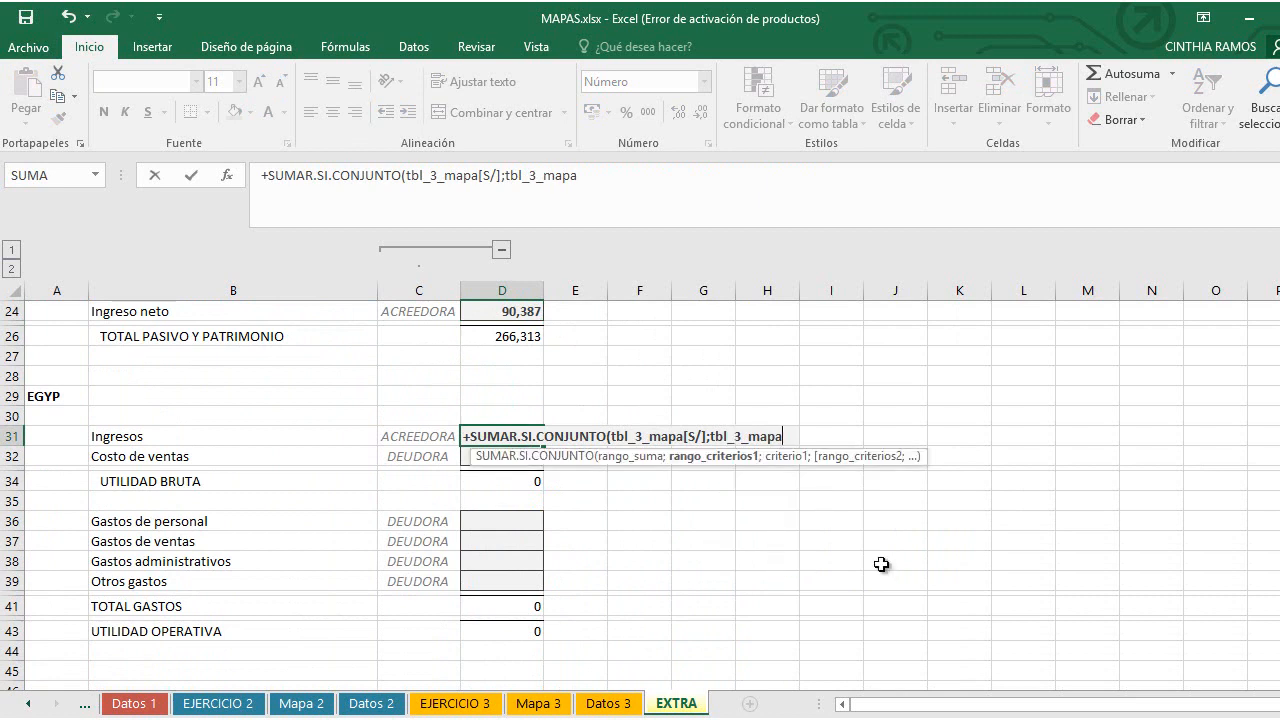
{"action": "type", "text": "["}
{"action": "double_click", "coordinate": [812, 550]}
{"action": "type", "text": "];"}
{"action": "left_click", "coordinate": [296, 440]}
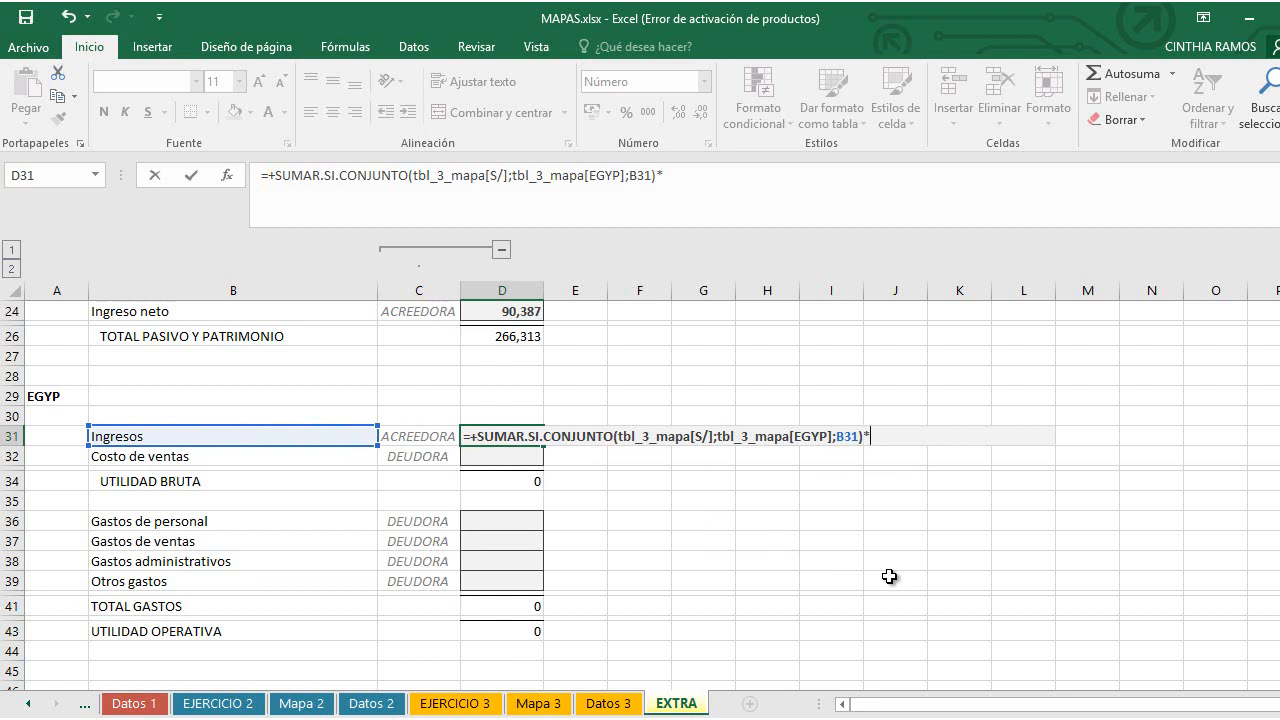
Step: Complete the D31 formula with SI(C31="DEUDORA";1;-1) as the sign multiplier
{"action": "type", "text": "SI("}
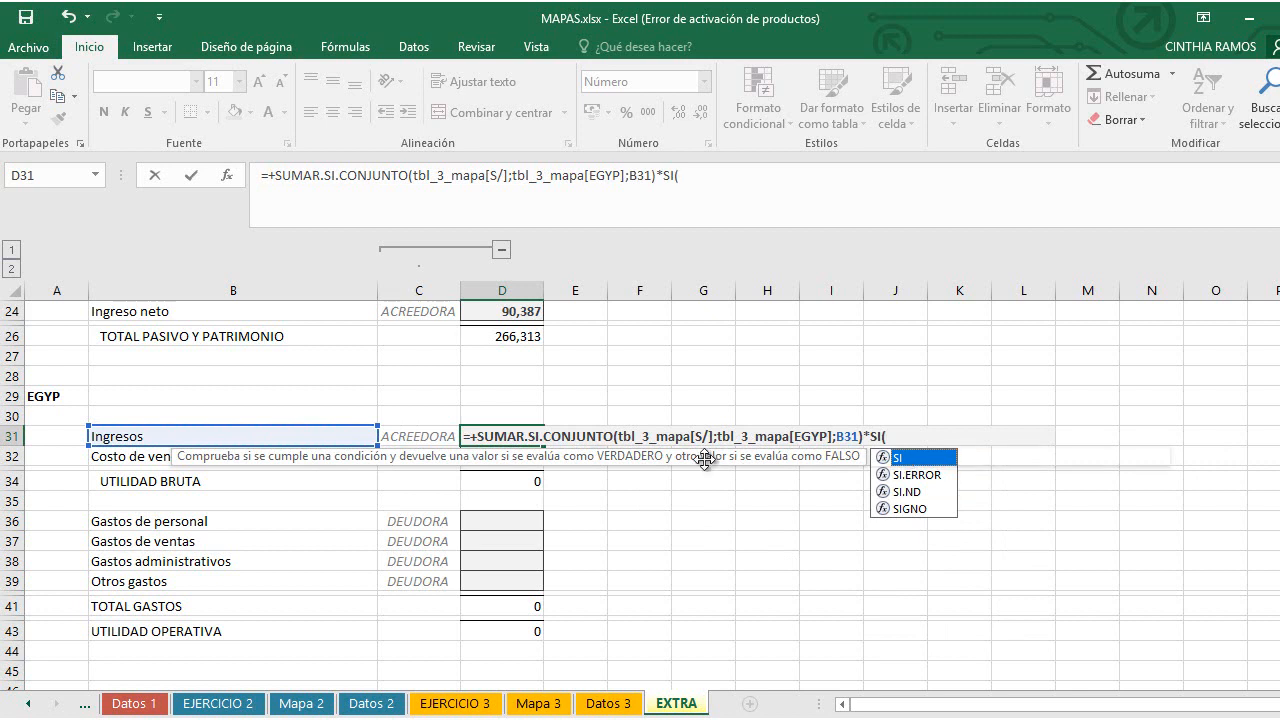
{"action": "double_click", "coordinate": [905, 458]}
{"action": "key", "text": "Left"}
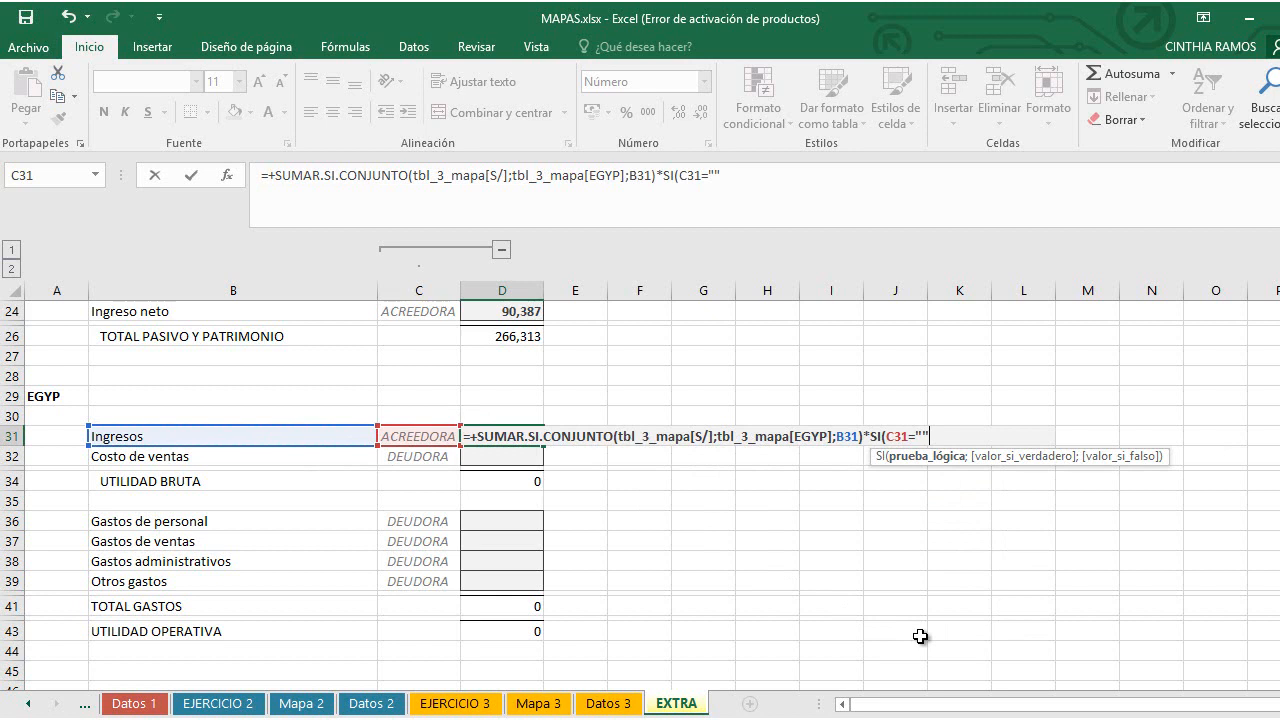
{"action": "type", "text": "DEUDORA"}
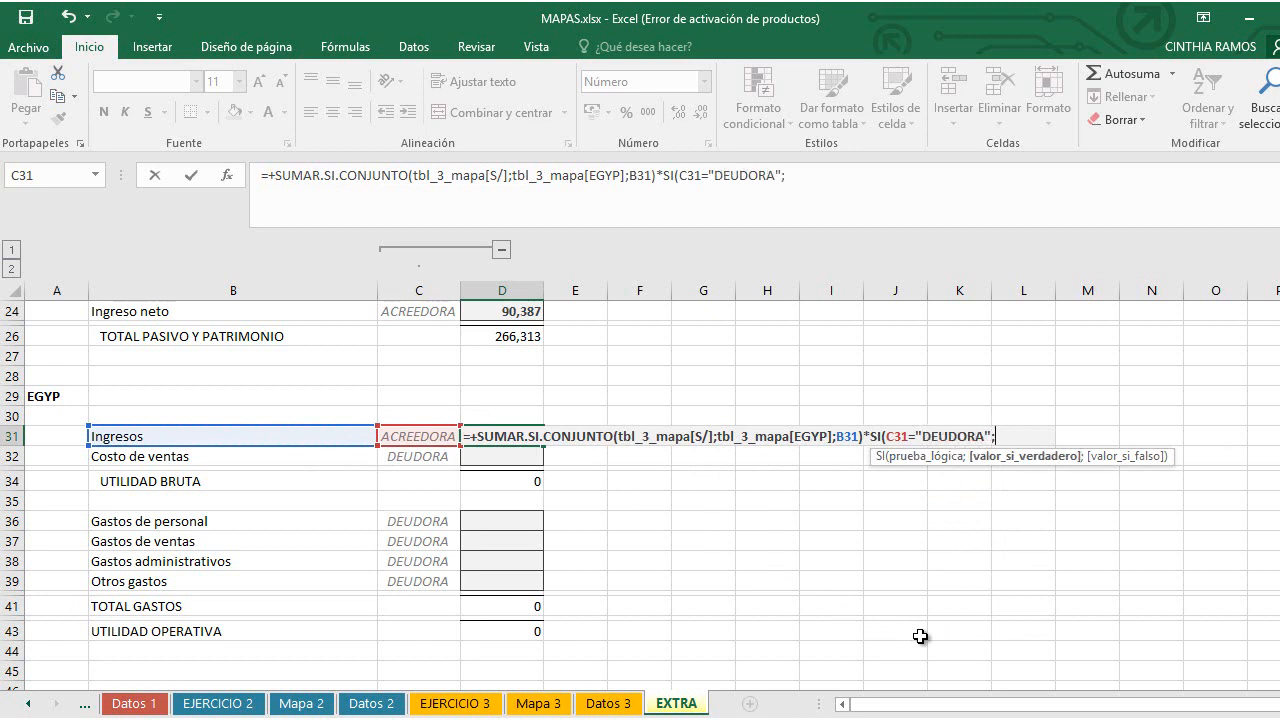
{"action": "type", "text": ";"}
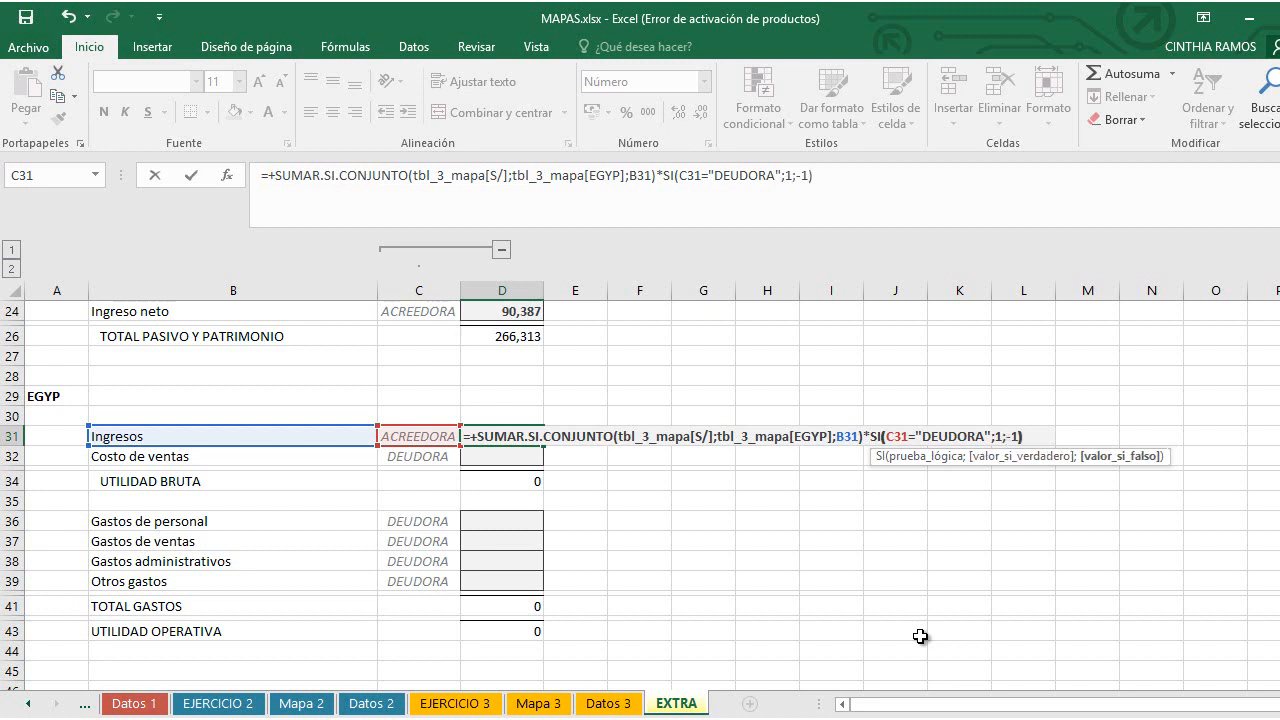
{"action": "type", "text": "-1)"}
{"action": "key", "text": "Return"}
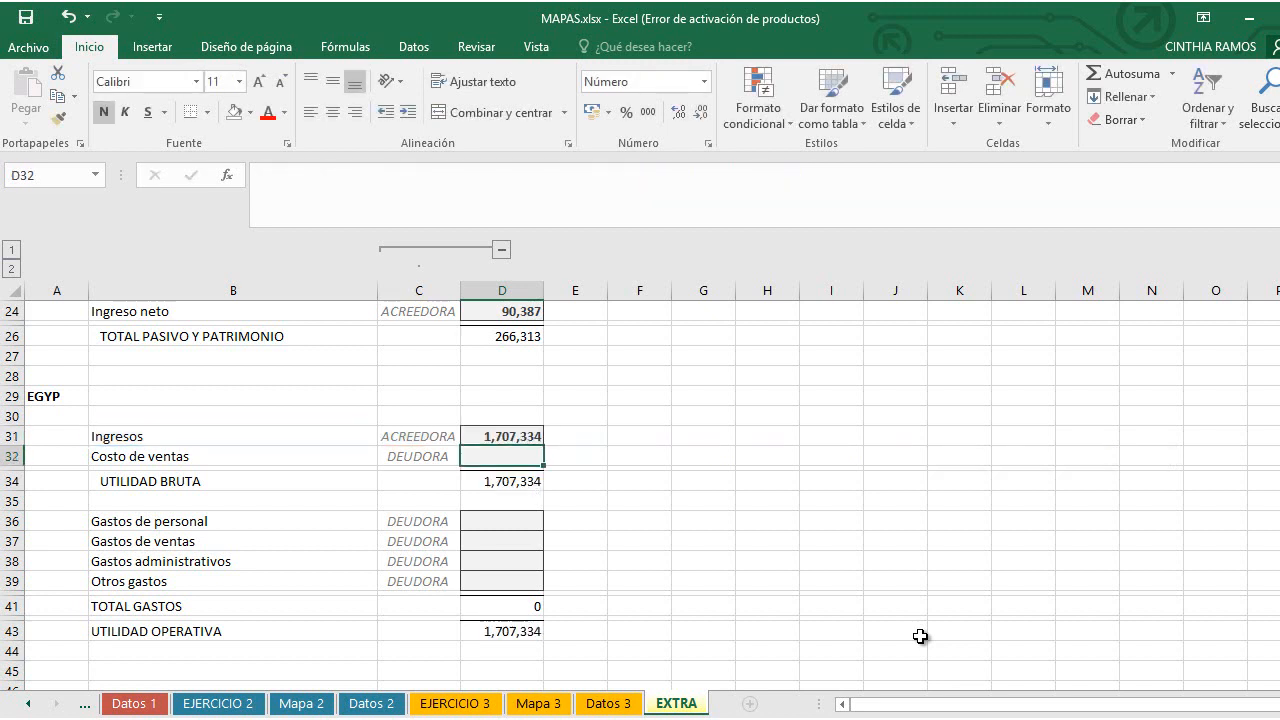
Step: Copy the D31 Ingresos formula to D32 for Costo de ventas
{"action": "key", "text": "Up"}
{"action": "key", "text": "ctrl+c"}
{"action": "key", "text": "Down"}
{"action": "key", "text": "ctrl+v"}
{"action": "key", "text": "Down"}
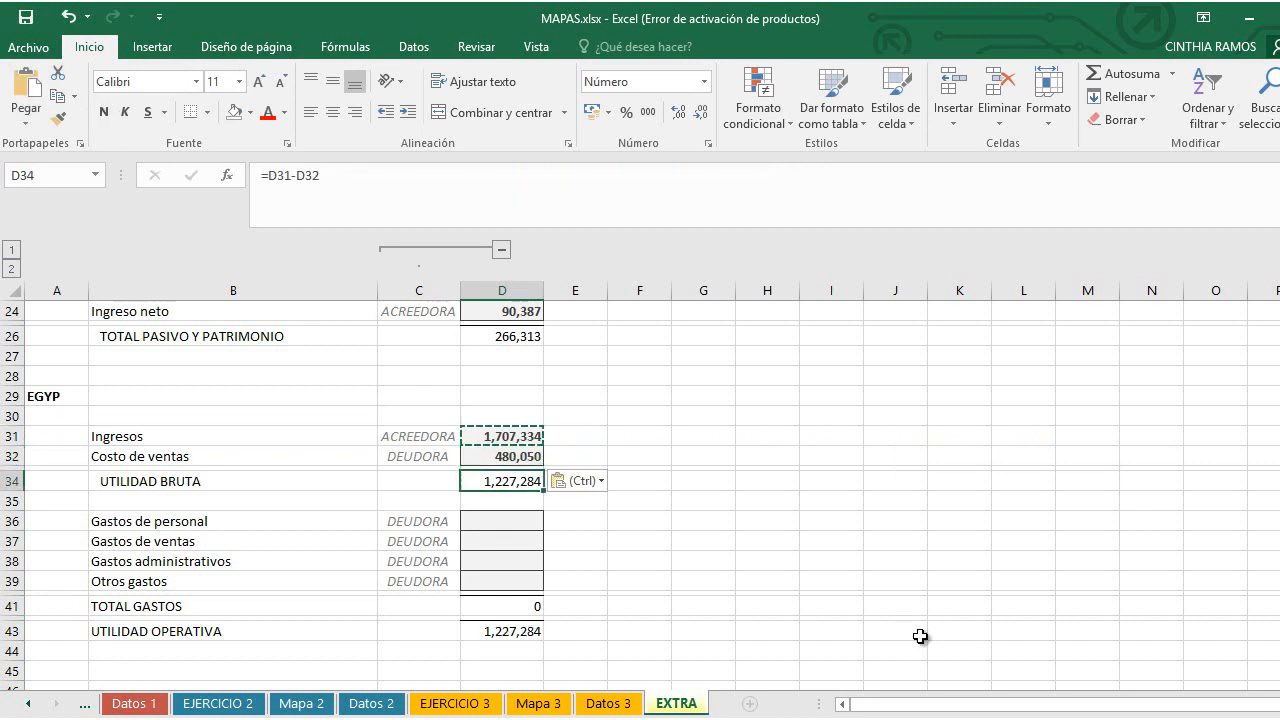
Step: Paste the D31 formula into the expense cells D36:D39, from Gastos de personal to Otros gastos
{"action": "key", "text": "Down"}
{"action": "key", "text": "Down"}
{"action": "key", "text": "shift+Down"}
{"action": "key", "text": "shift+Down"}
{"action": "key", "text": "shift+Down"}
{"action": "key", "text": "ctrl+v"}
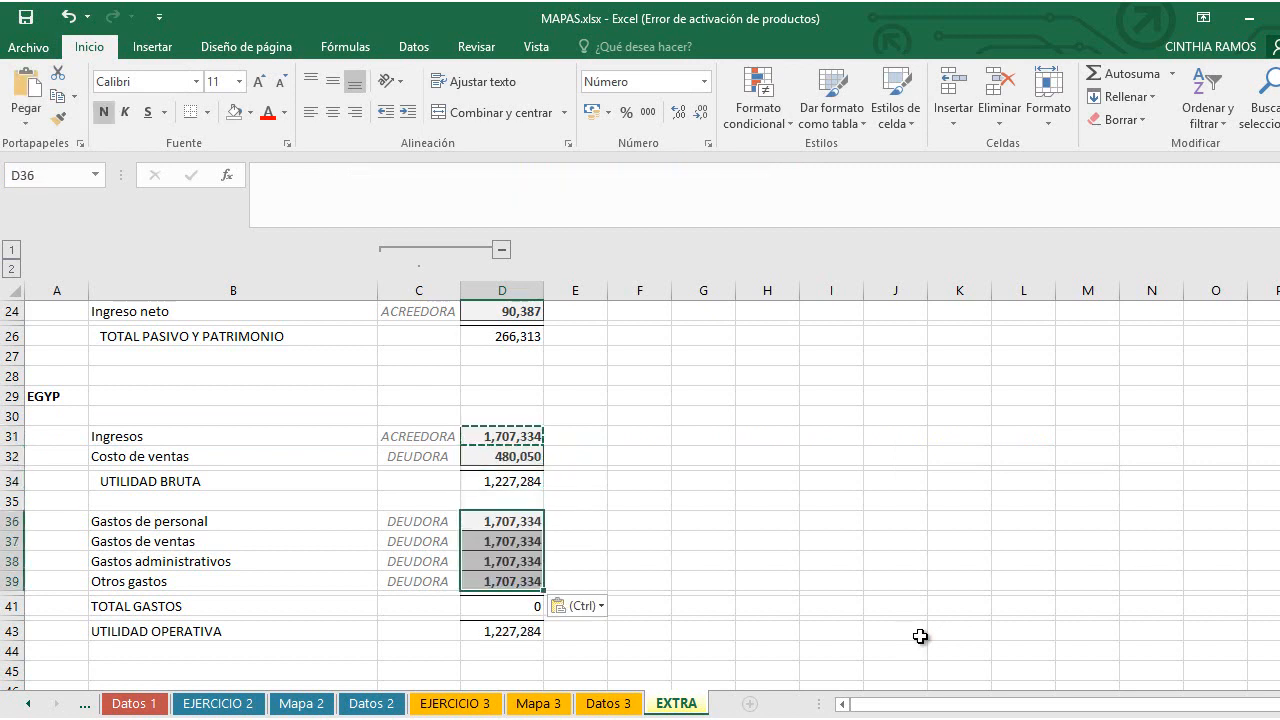
{"action": "key", "text": "Escape"}
{"action": "left_click", "coordinate": [920, 636]}
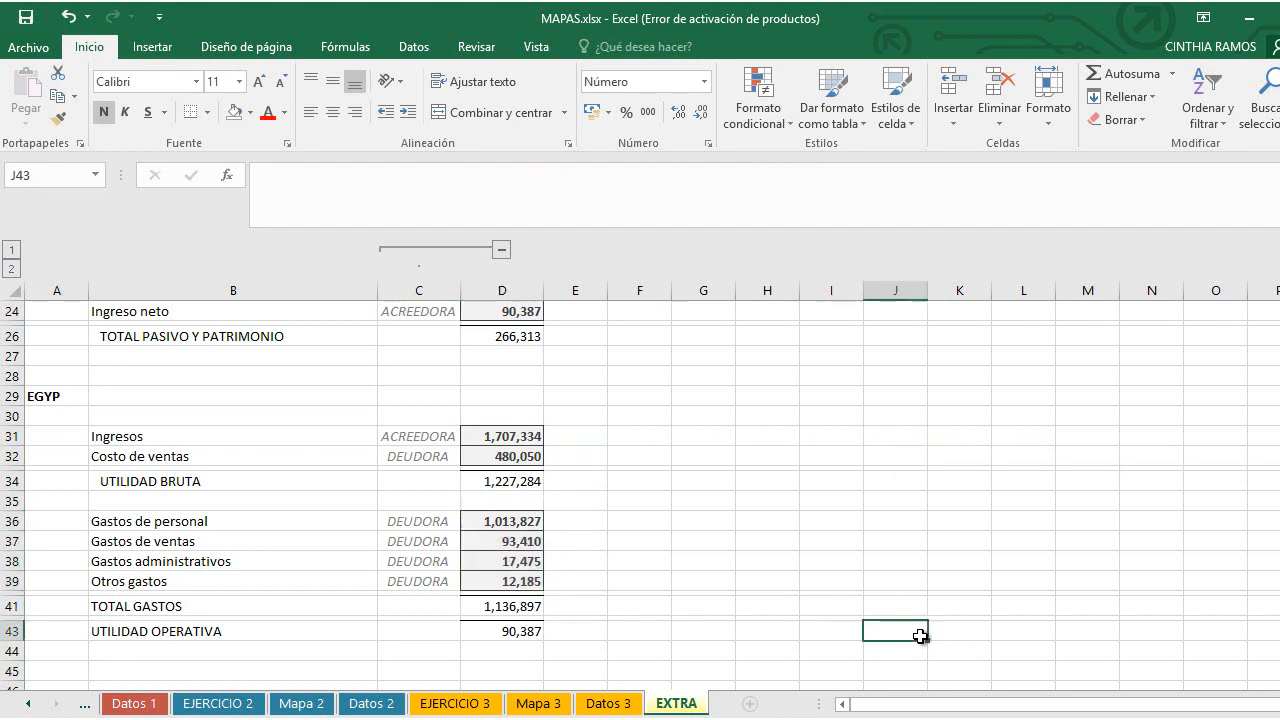
Step: Check the Utilidad operativa in EXTRA and compare its completed statements with those in EJERCICIO 3
{"action": "scroll", "coordinate": [889, 629], "scroll_direction": "up", "scroll_amount": 6}
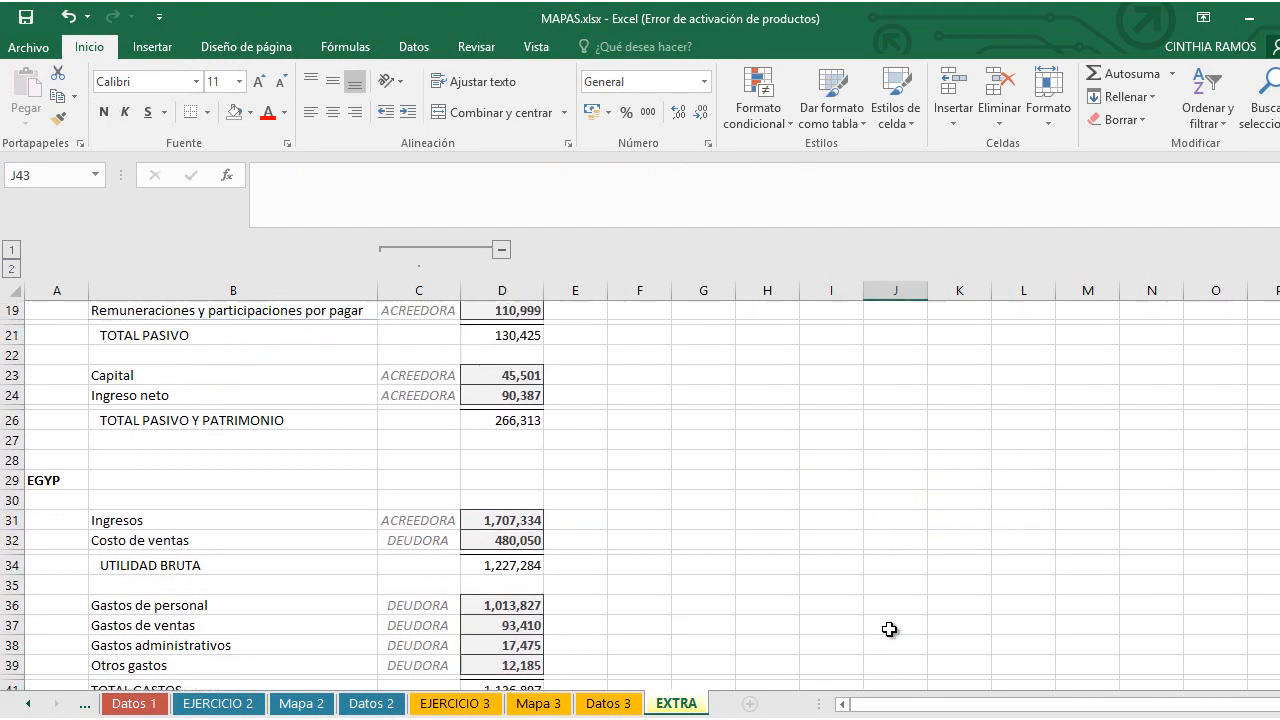
{"action": "scroll", "coordinate": [788, 596], "scroll_direction": "down", "scroll_amount": 5}
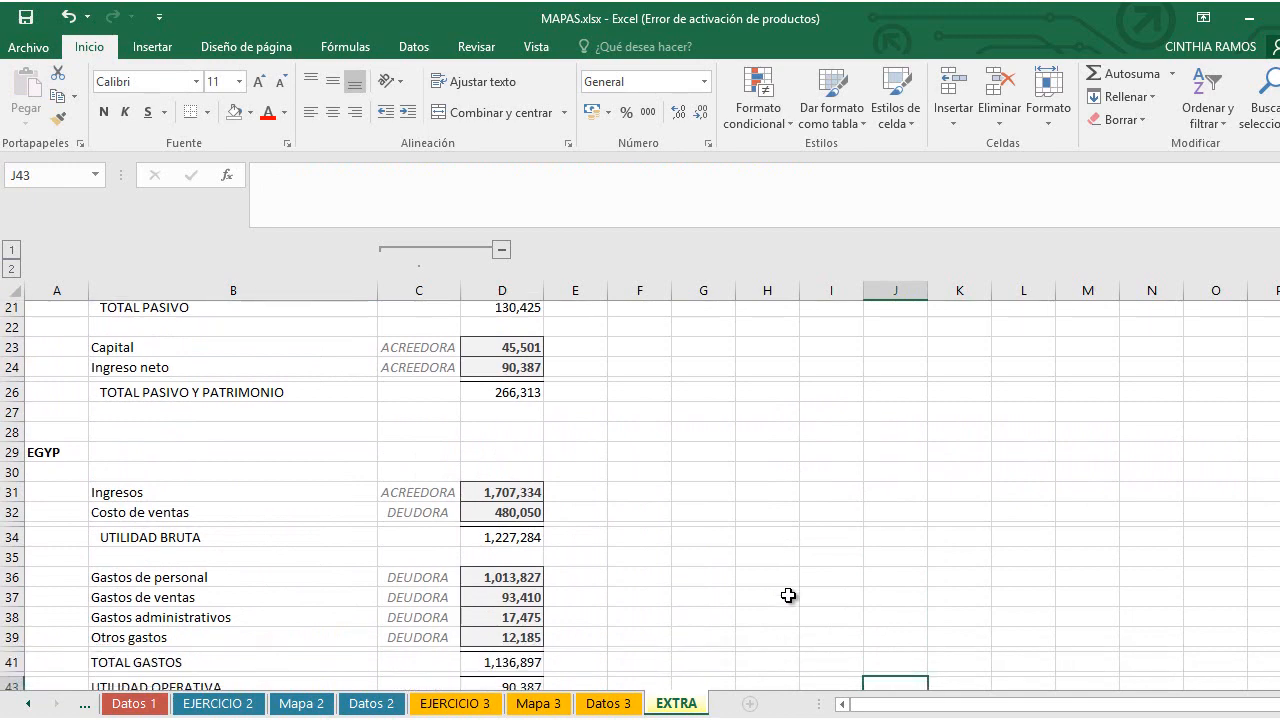
{"action": "scroll", "coordinate": [788, 596], "scroll_direction": "down", "scroll_amount": 1}
{"action": "left_click", "coordinate": [525, 632]}
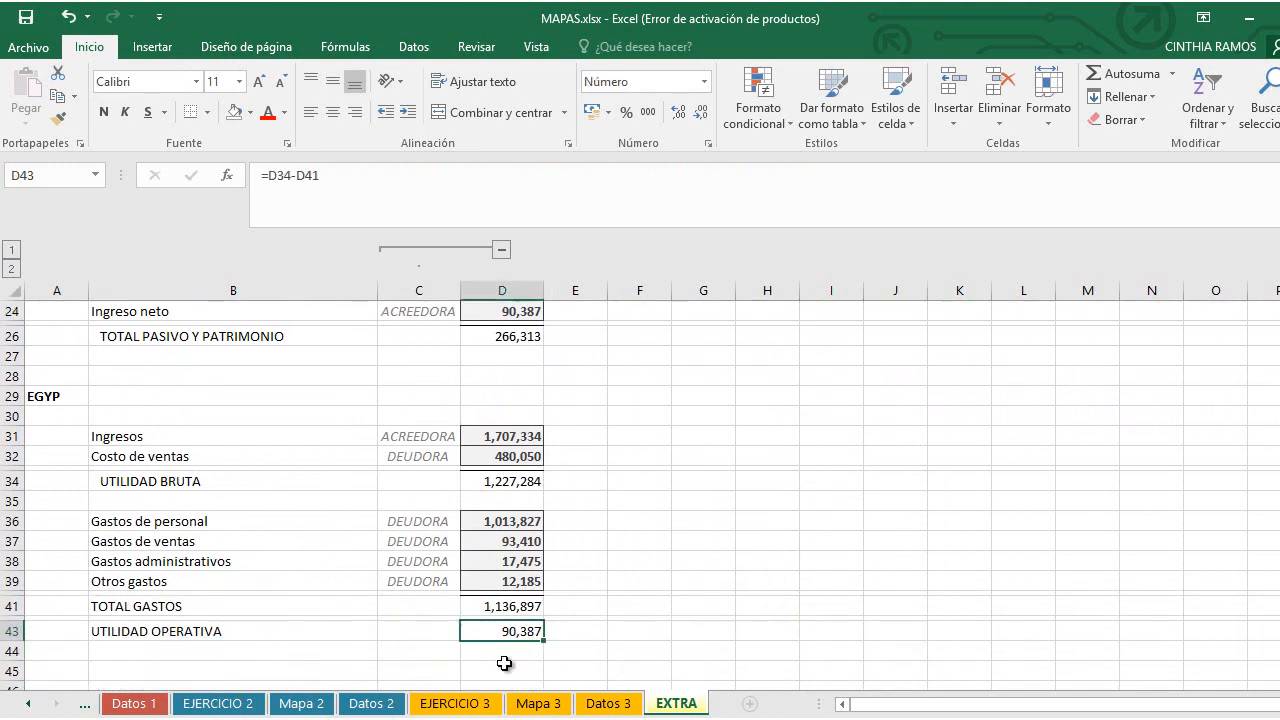
{"action": "left_click", "coordinate": [456, 703]}
{"action": "scroll", "coordinate": [526, 601], "scroll_direction": "down", "scroll_amount": 9}
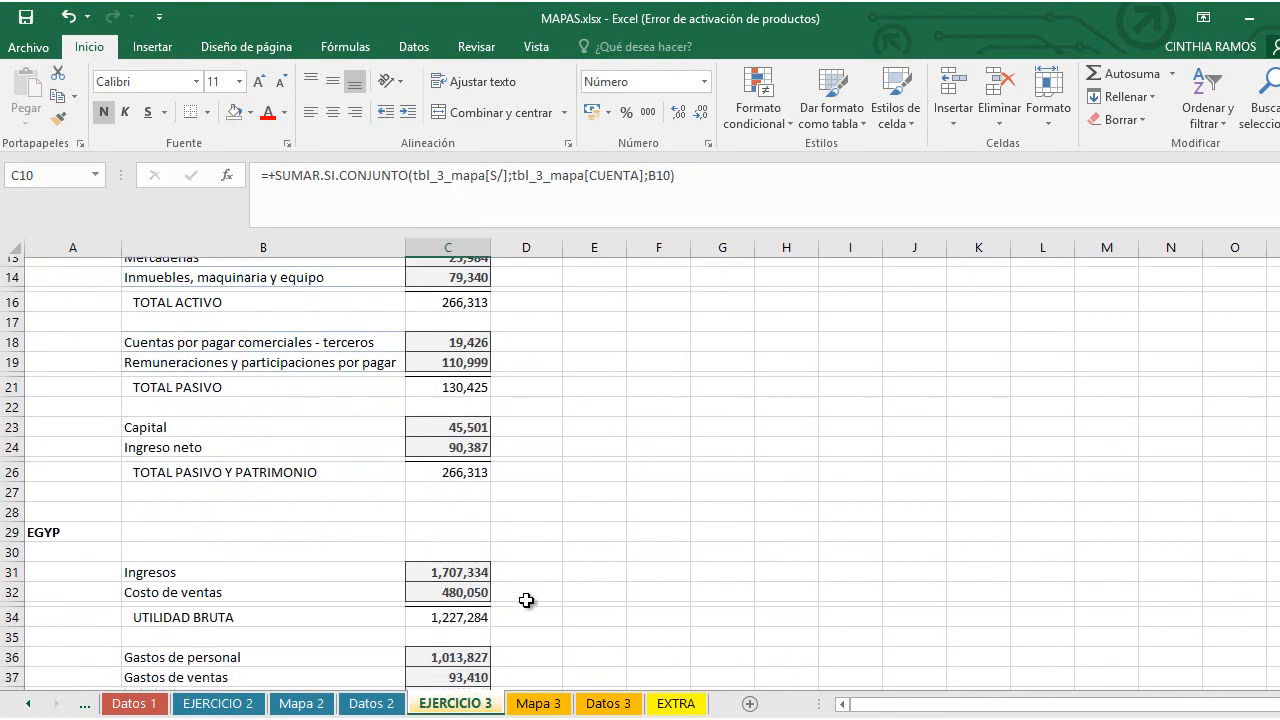
{"action": "scroll", "coordinate": [526, 601], "scroll_direction": "up", "scroll_amount": 7}
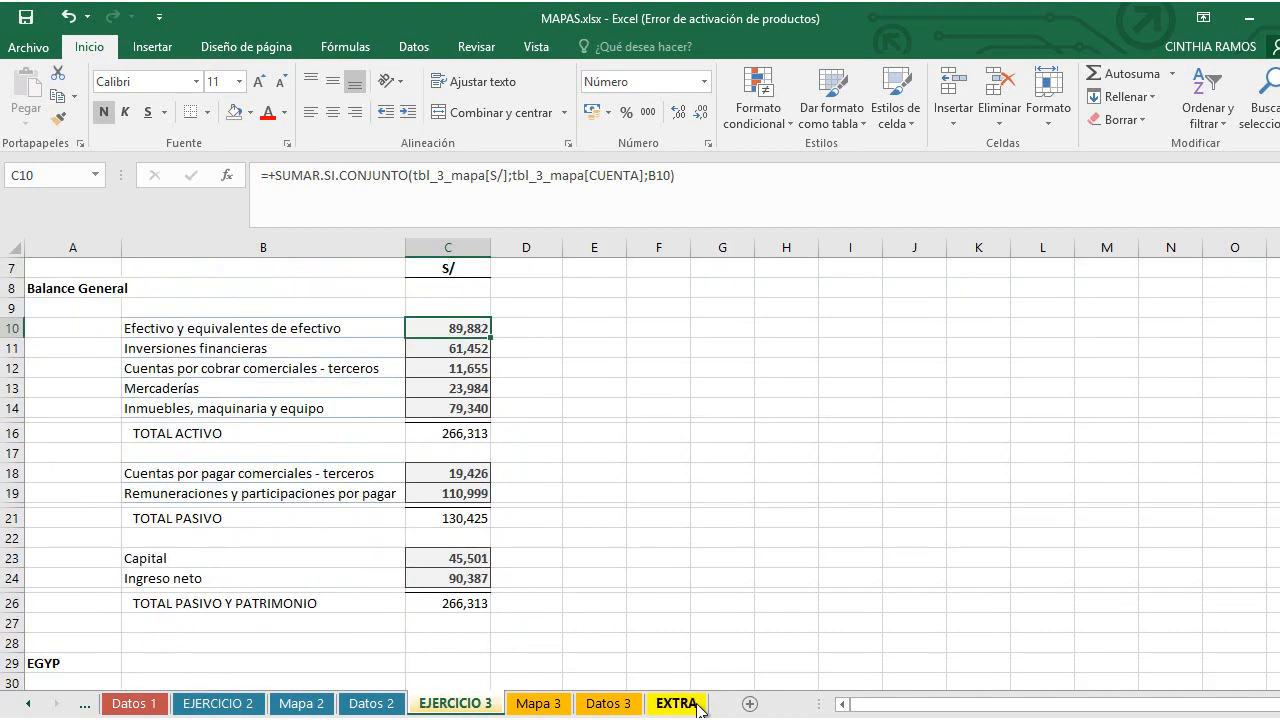
Step: Return to the EXTRA sheet and review its instructions, the Naturaleza column and the Balance General
{"action": "left_click", "coordinate": [682, 703]}
{"action": "scroll", "coordinate": [637, 582], "scroll_direction": "up", "scroll_amount": 3}
{"action": "scroll", "coordinate": [637, 582], "scroll_direction": "up", "scroll_amount": 5}
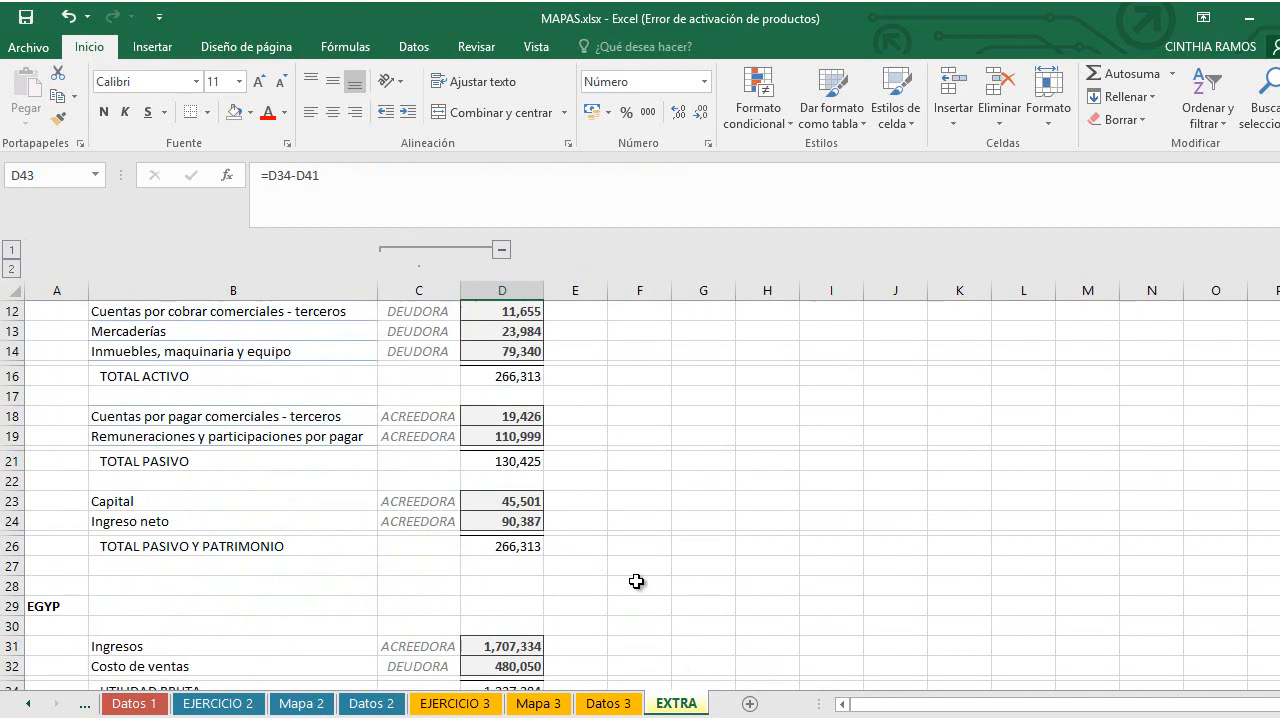
{"action": "left_click", "coordinate": [429, 440]}
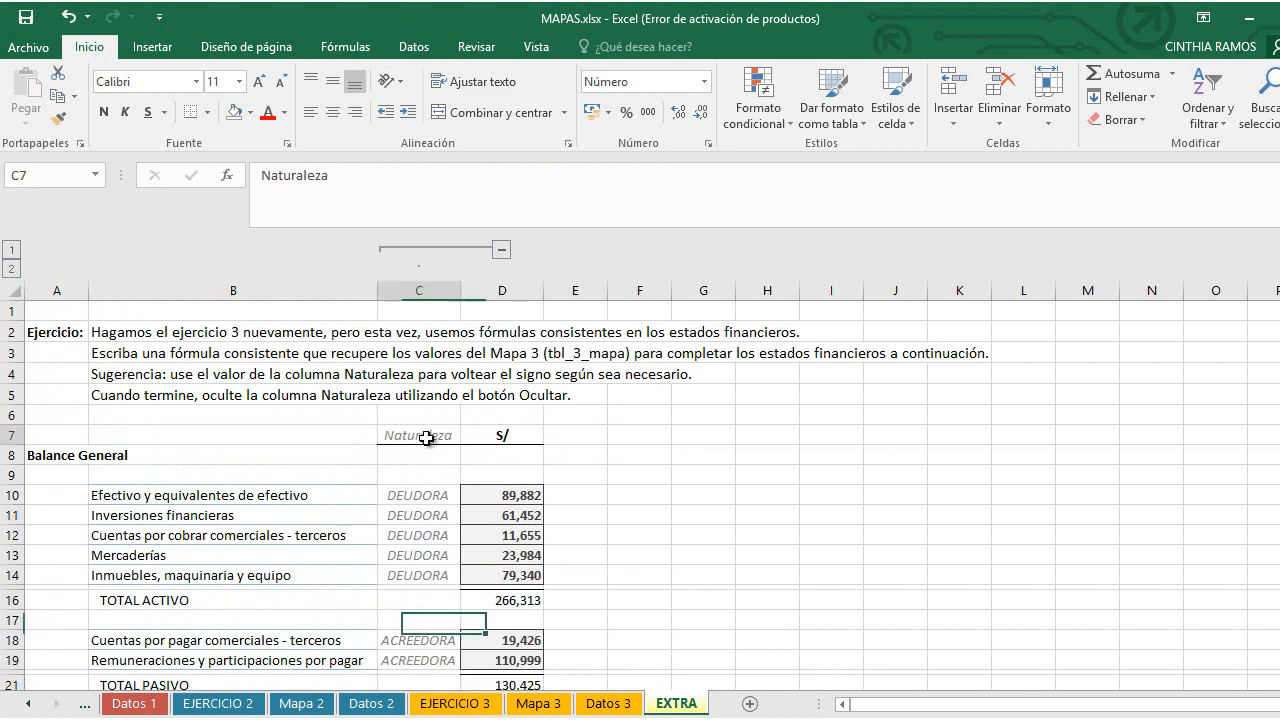
{"action": "scroll", "coordinate": [597, 538], "scroll_direction": "down", "scroll_amount": 1}
{"action": "scroll", "coordinate": [597, 538], "scroll_direction": "down", "scroll_amount": 1}
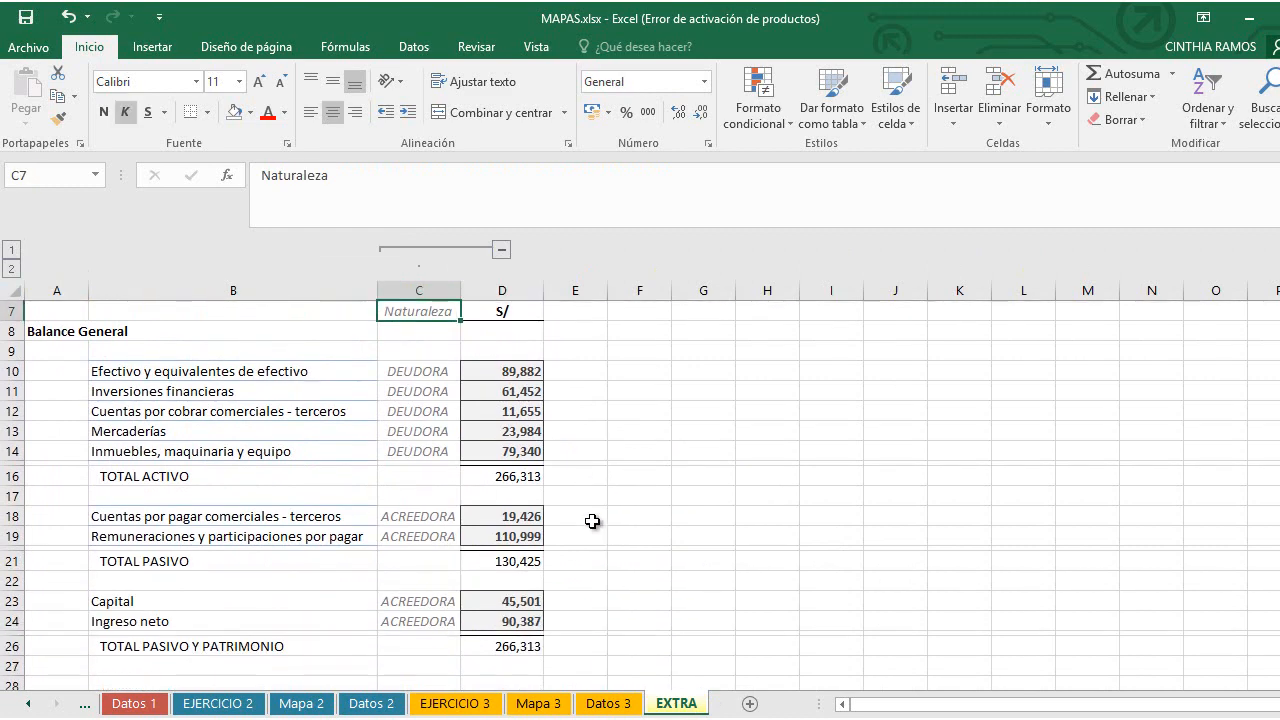